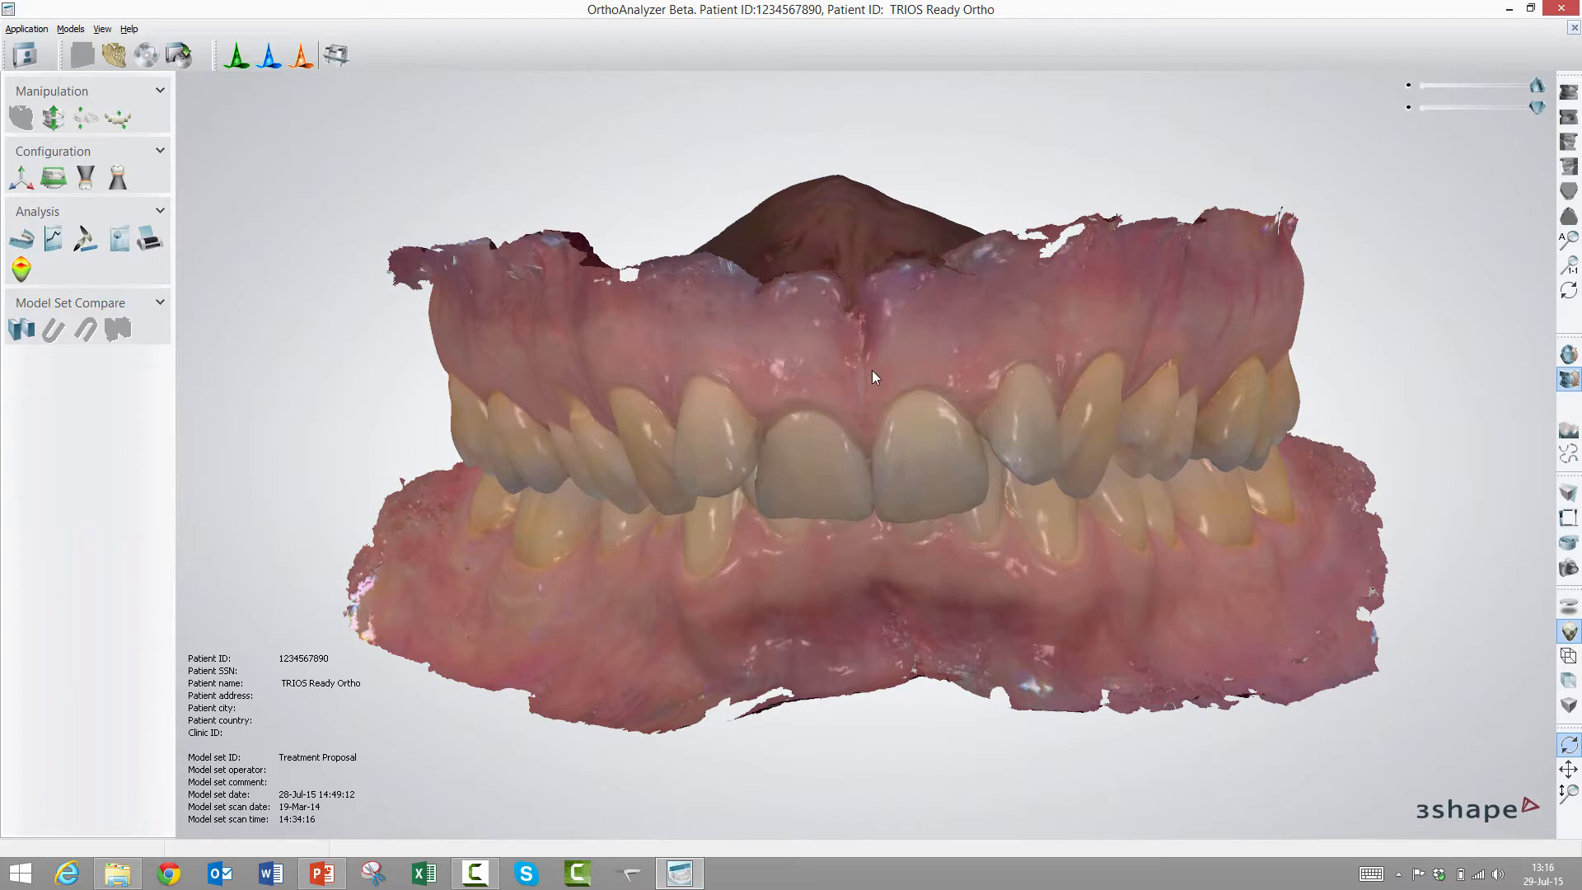
Inspect the front teeth and gums of the closed bite model from different angles and zoom levels
right_drag(884, 380, 964, 373)
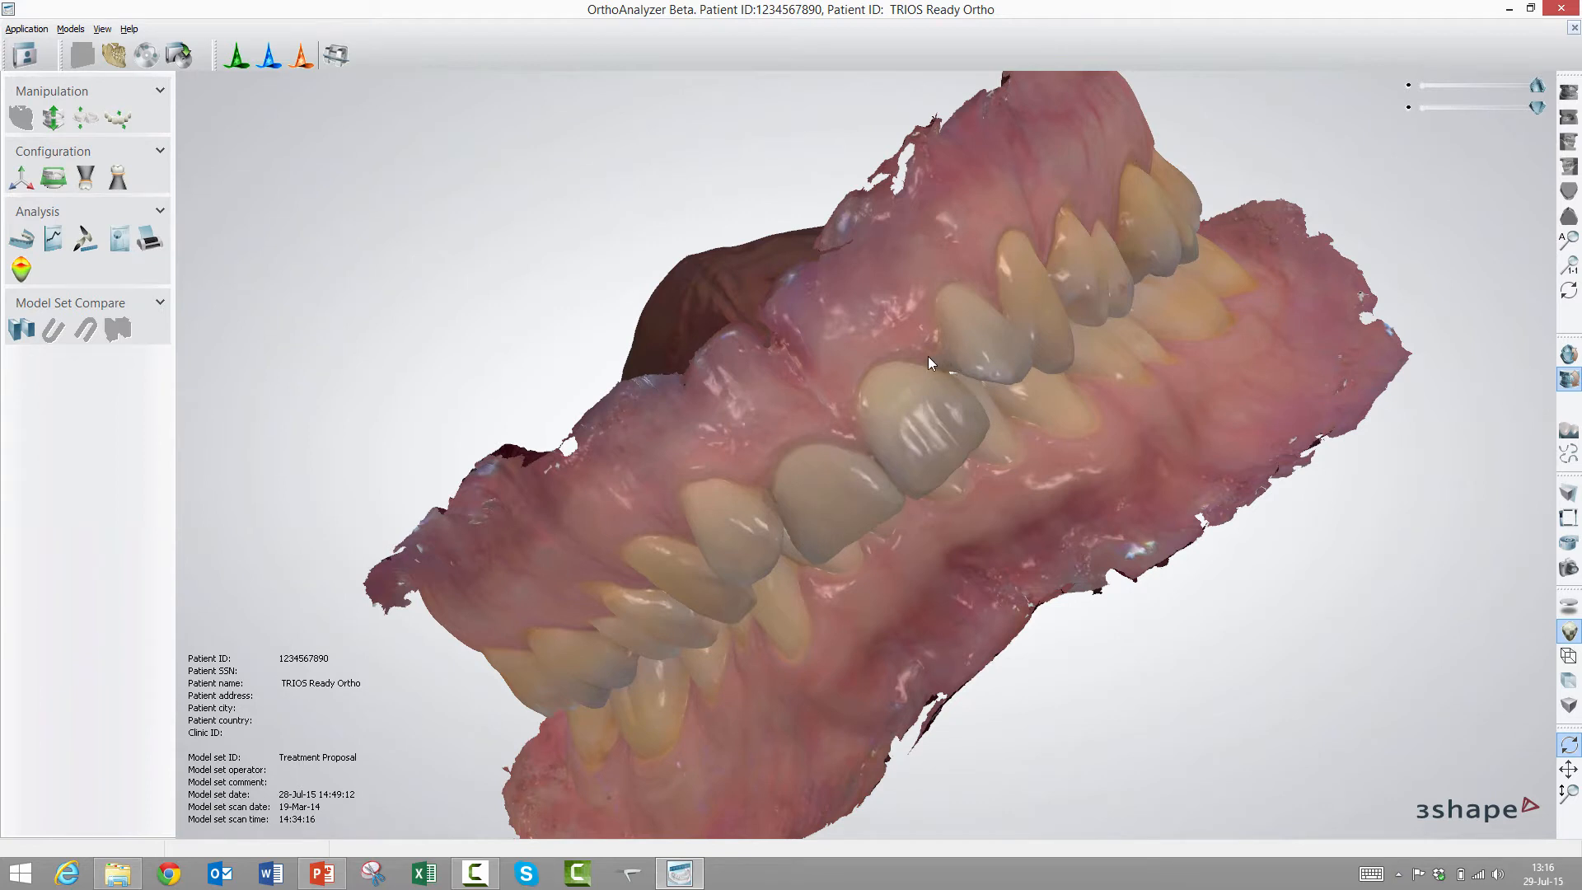
right_drag(921, 358, 869, 399)
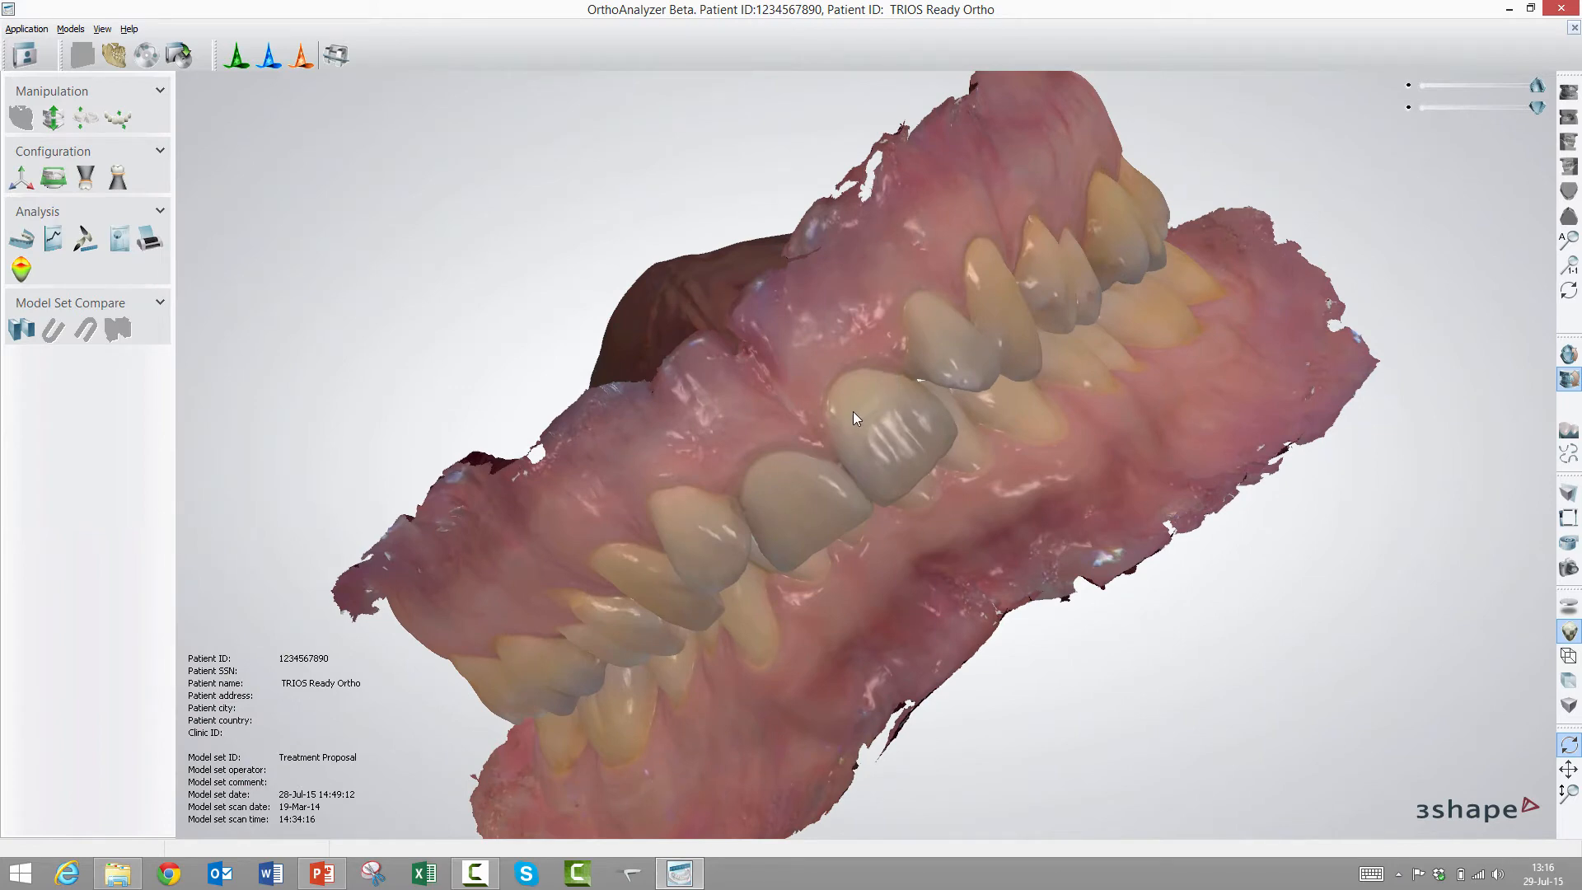
scroll(851, 412, up, 3)
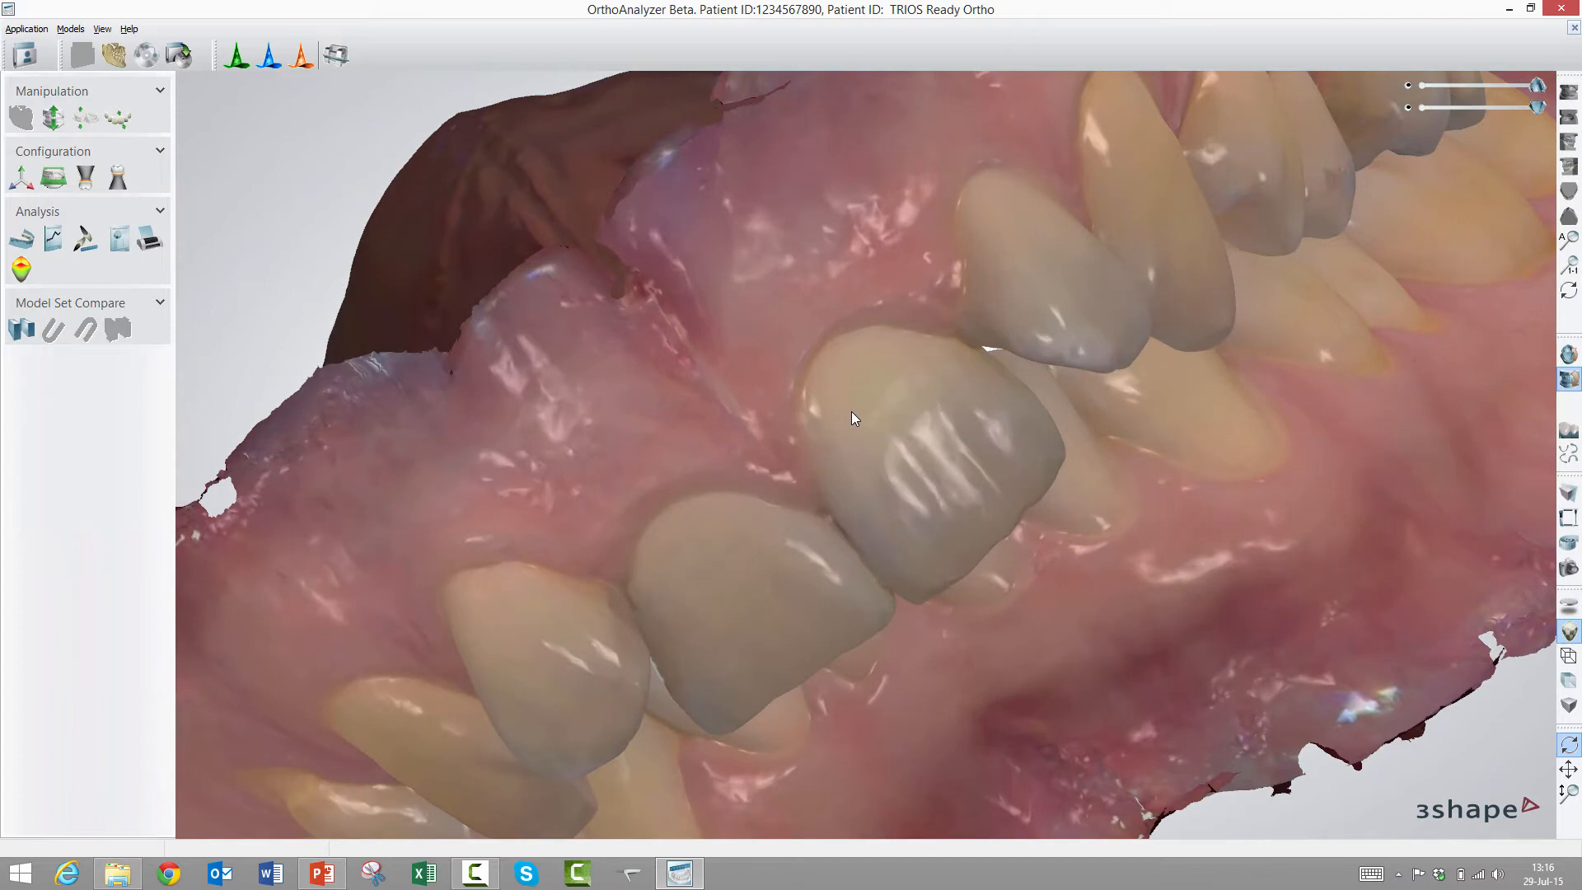
scroll(851, 413, down, 4)
scroll(850, 417, up, 4)
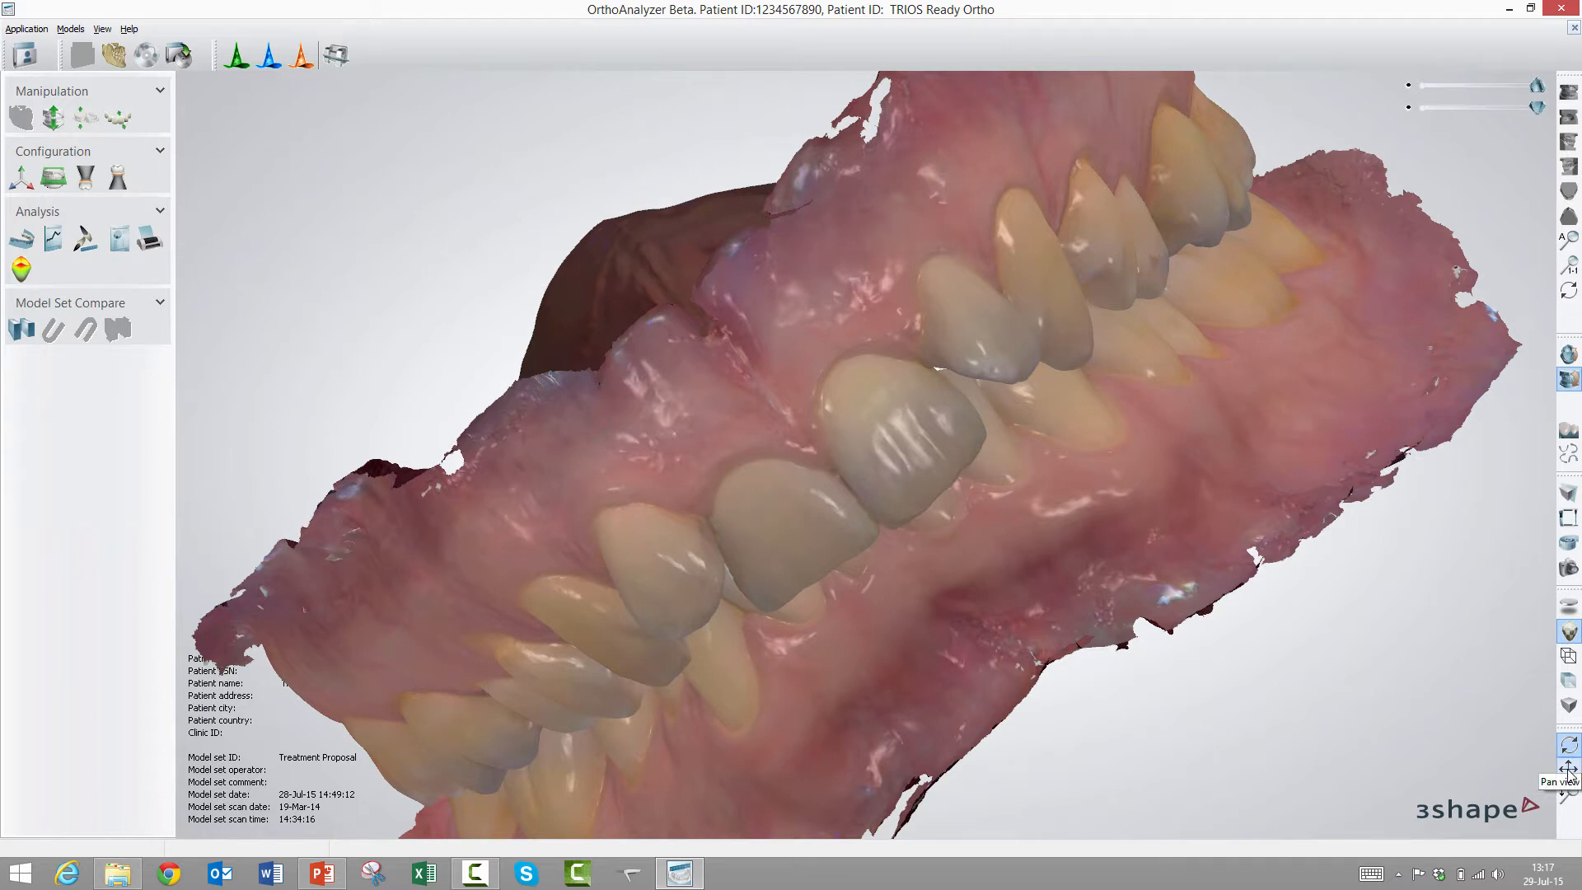
click(1567, 770)
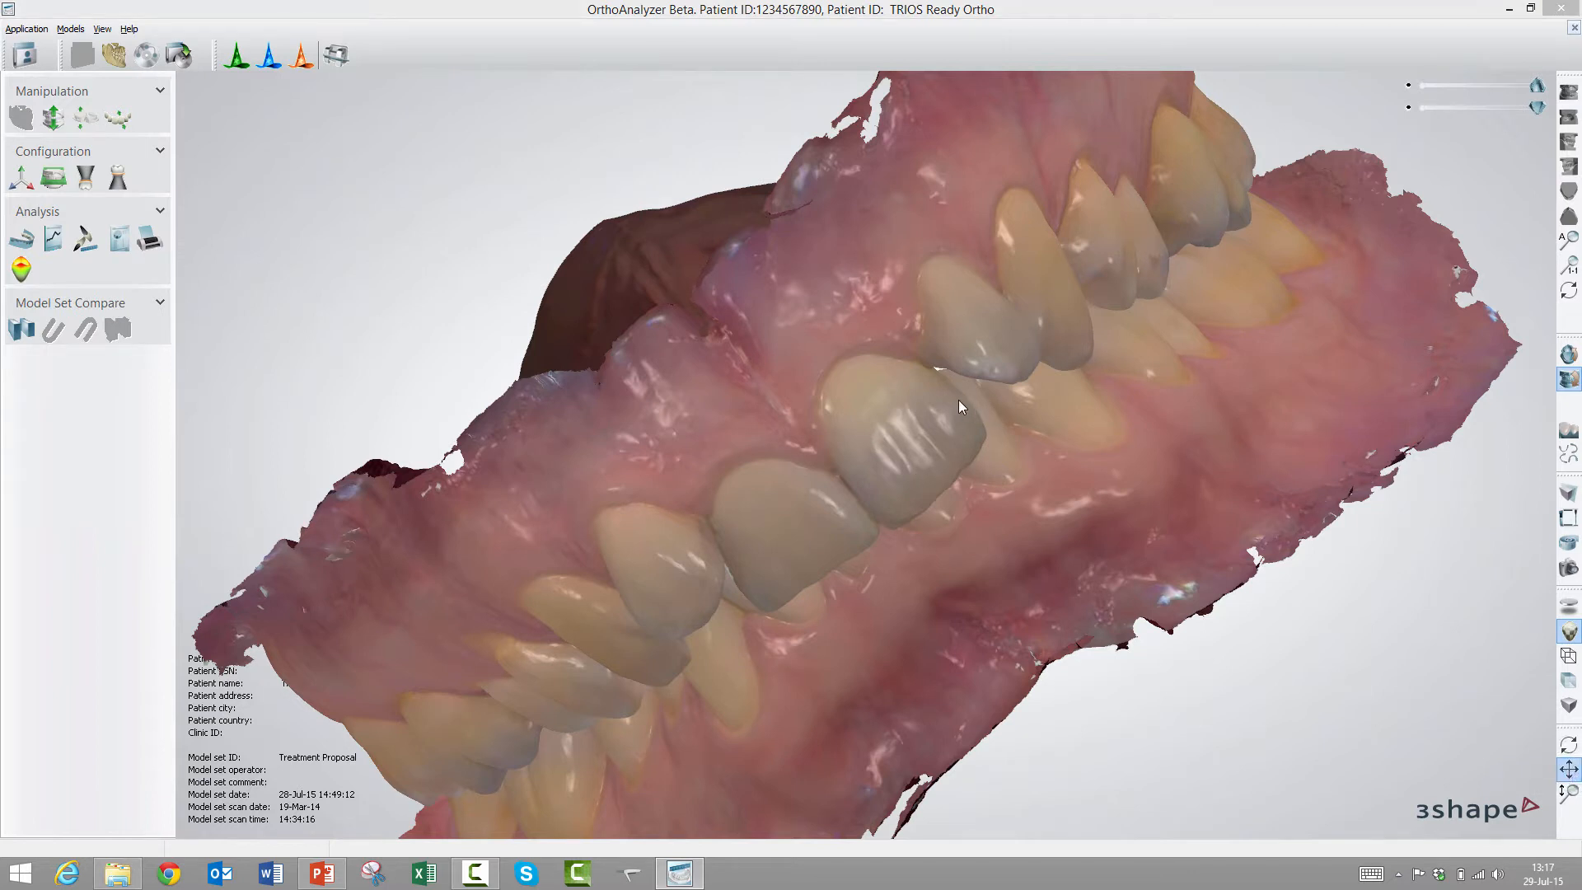
drag(952, 392, 953, 326)
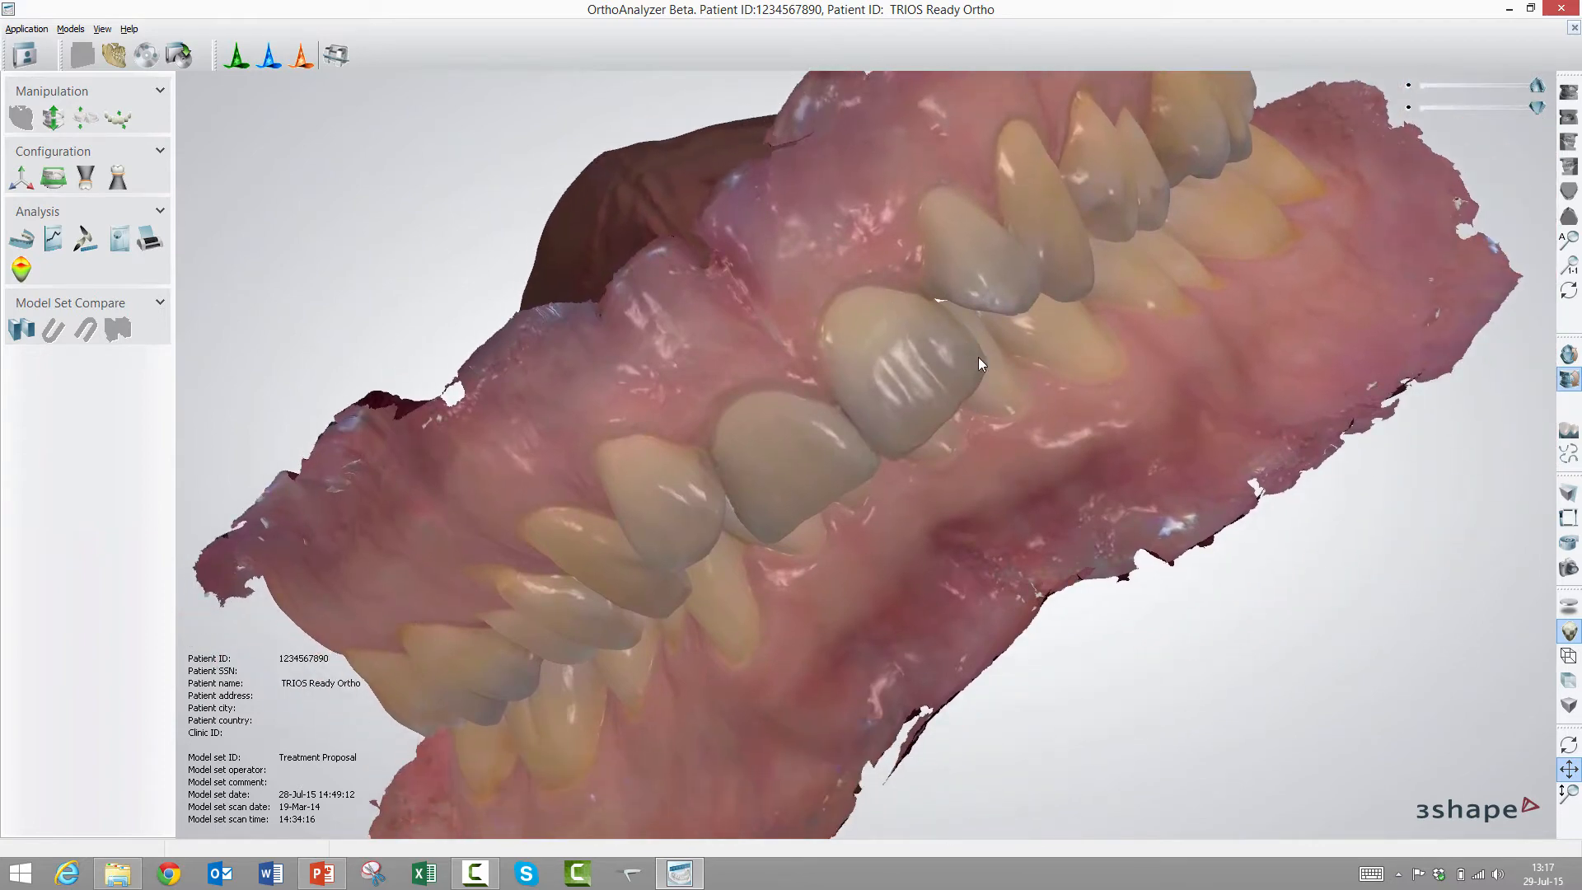
click(1569, 794)
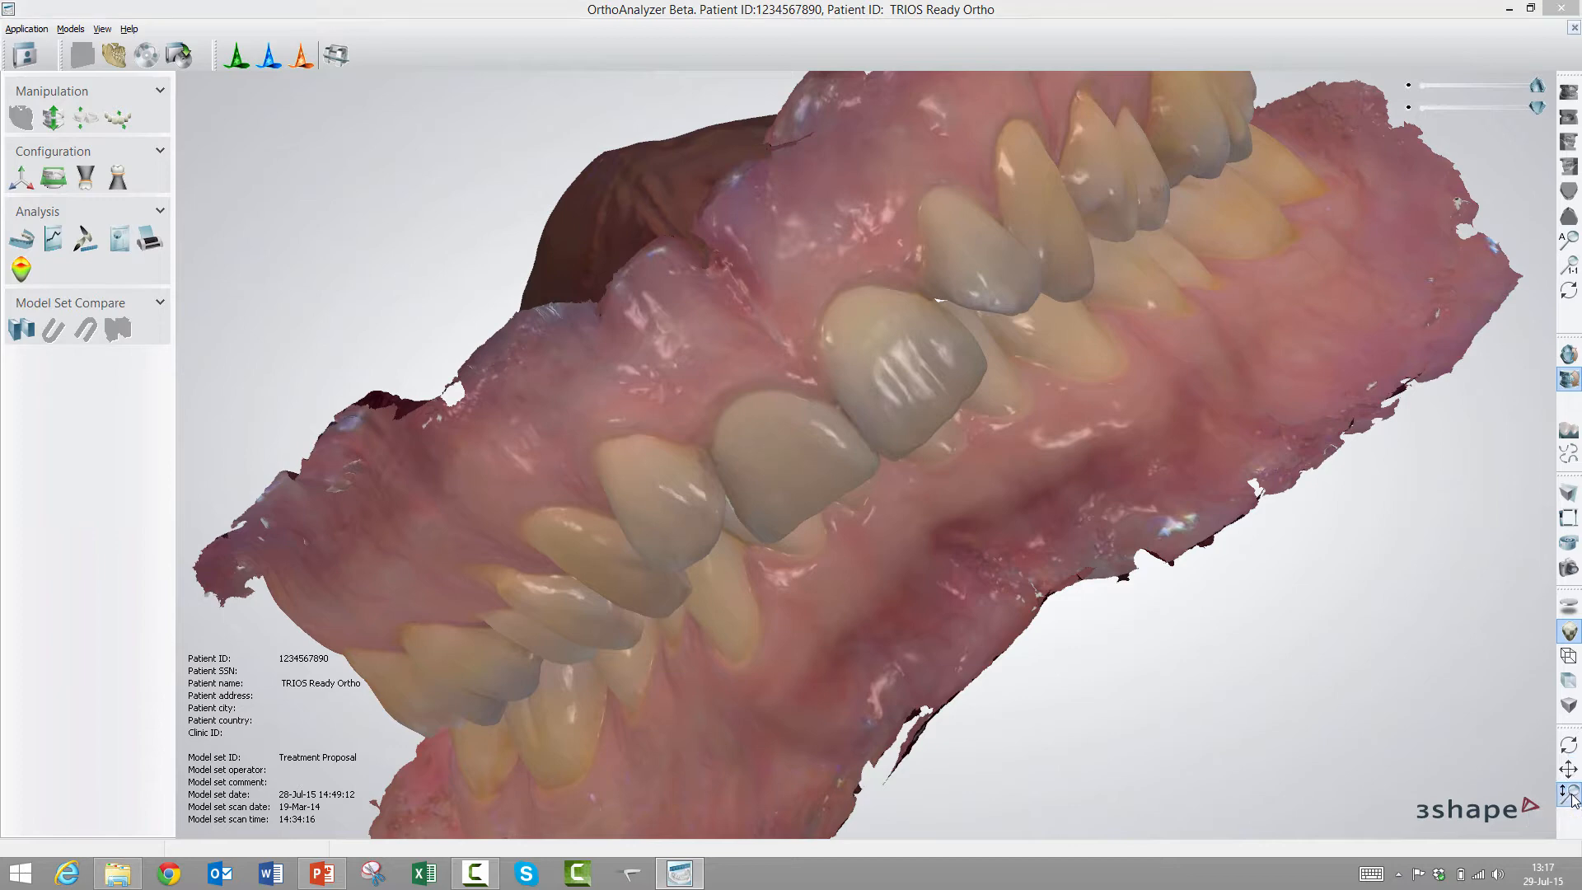
drag(936, 290, 957, 323)
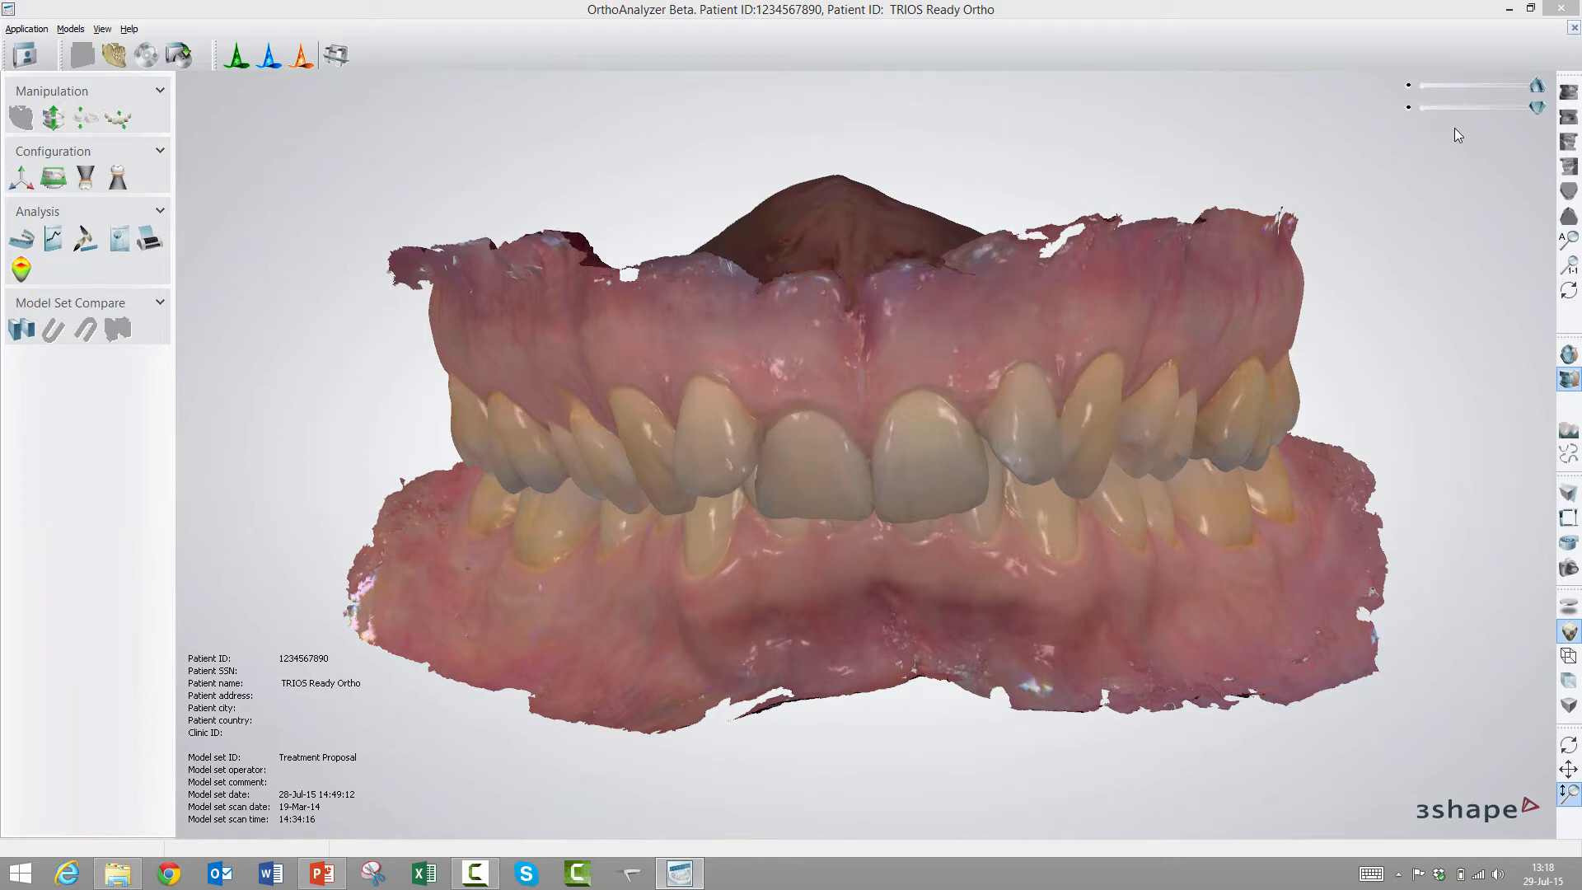
Examine the upper and lower jaws individually by hiding each one, finishing with both jaws shown
click(1407, 107)
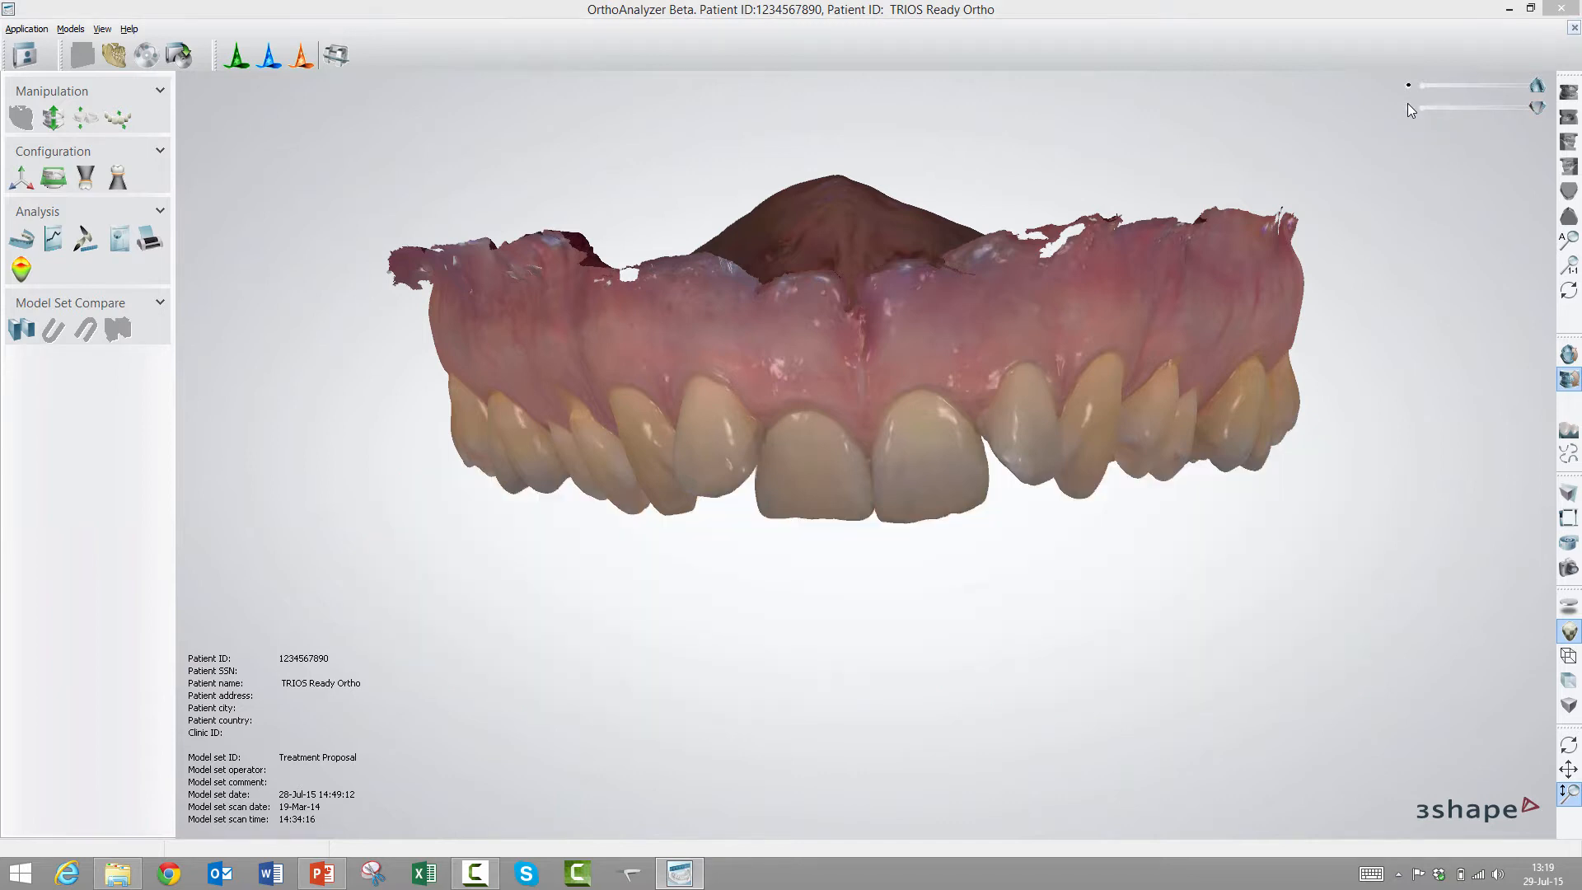
click(1406, 86)
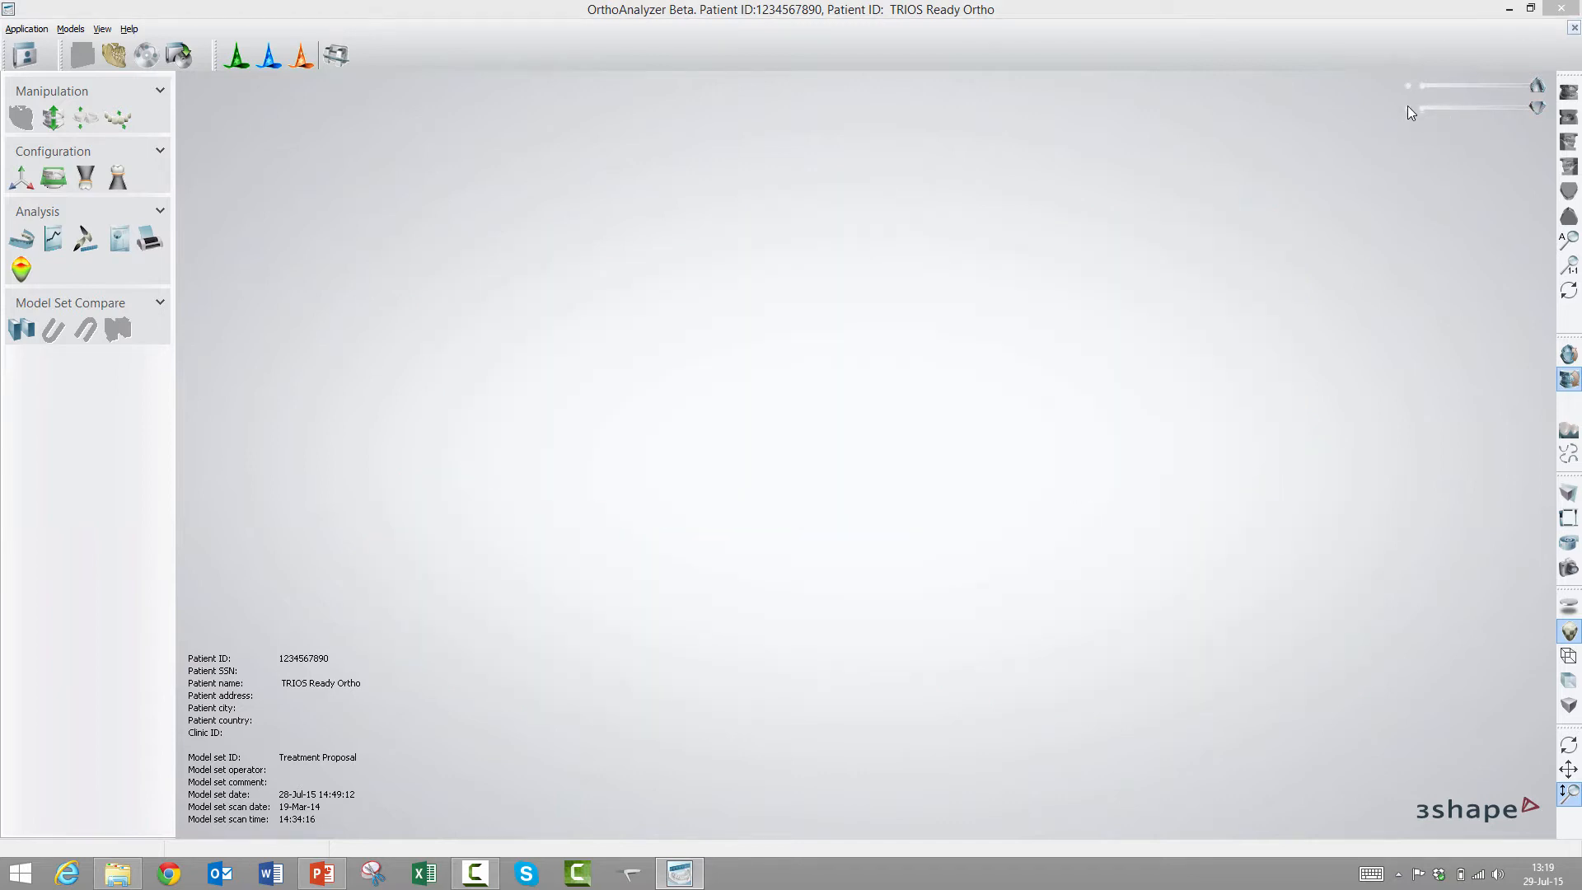
click(1407, 107)
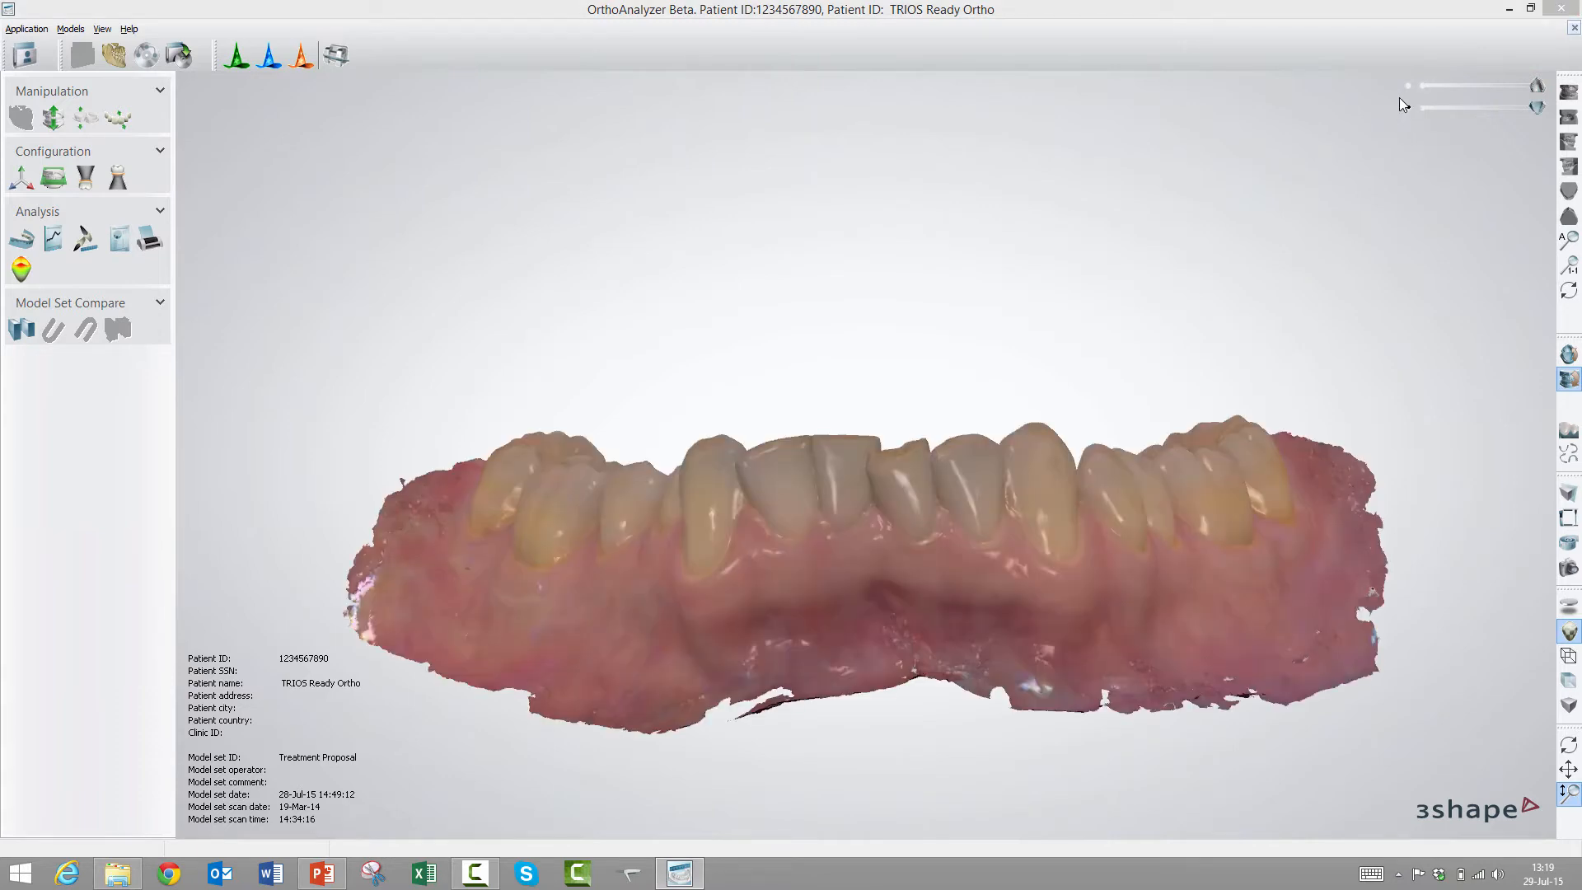
click(1408, 85)
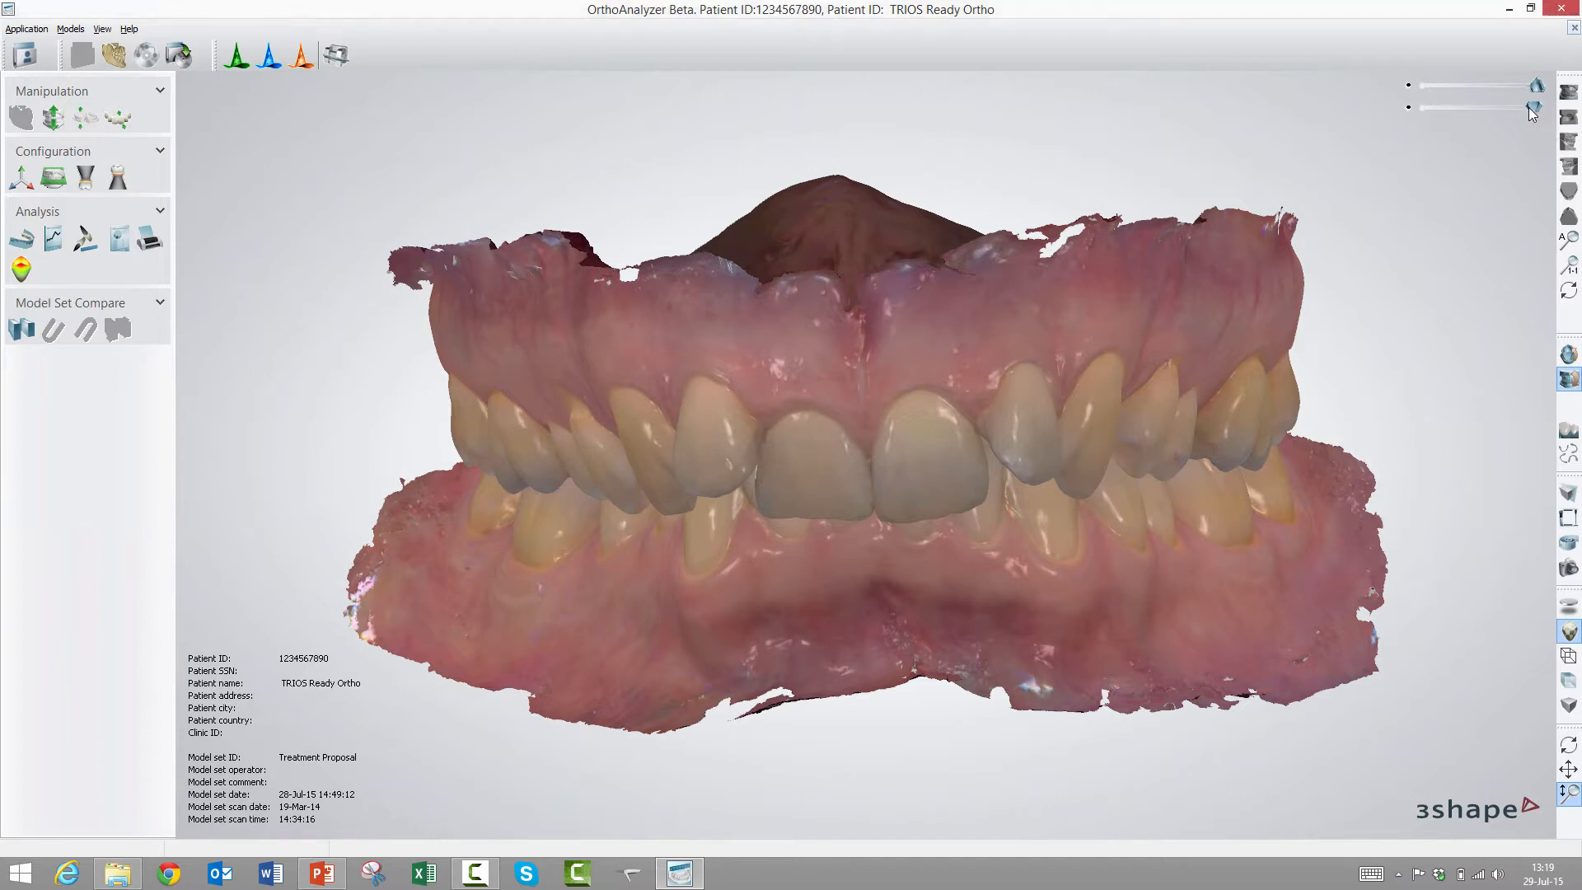
Fade the lower jaw and restore its full opacity, and check the upper jaw with the lower one temporarily hidden
drag(1531, 108, 1496, 110)
drag(1523, 108, 1537, 108)
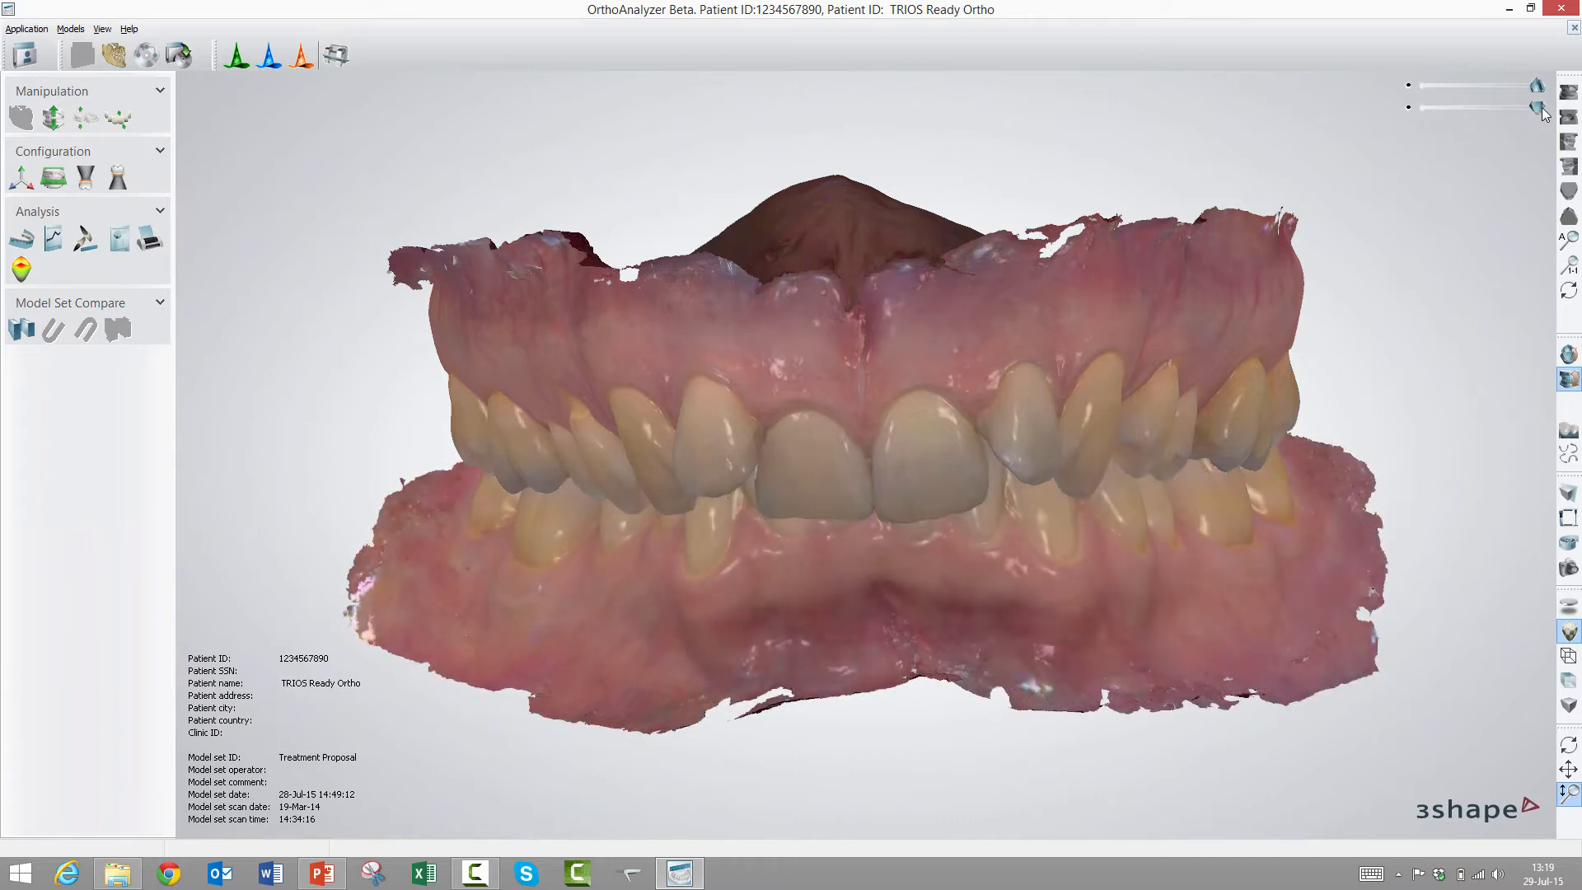
click(1407, 108)
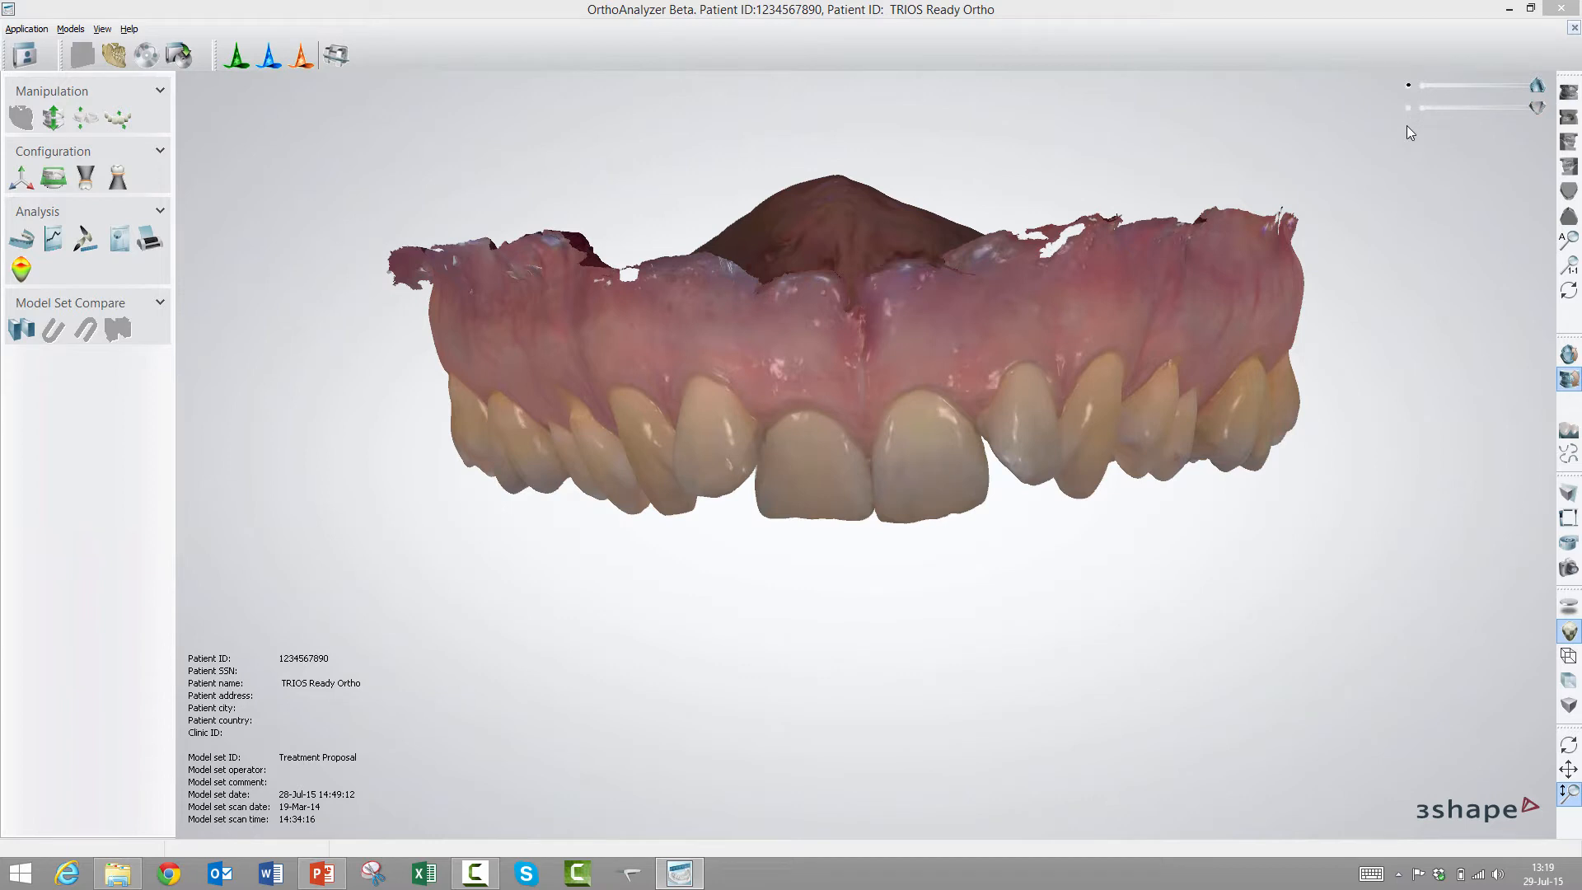
click(1408, 108)
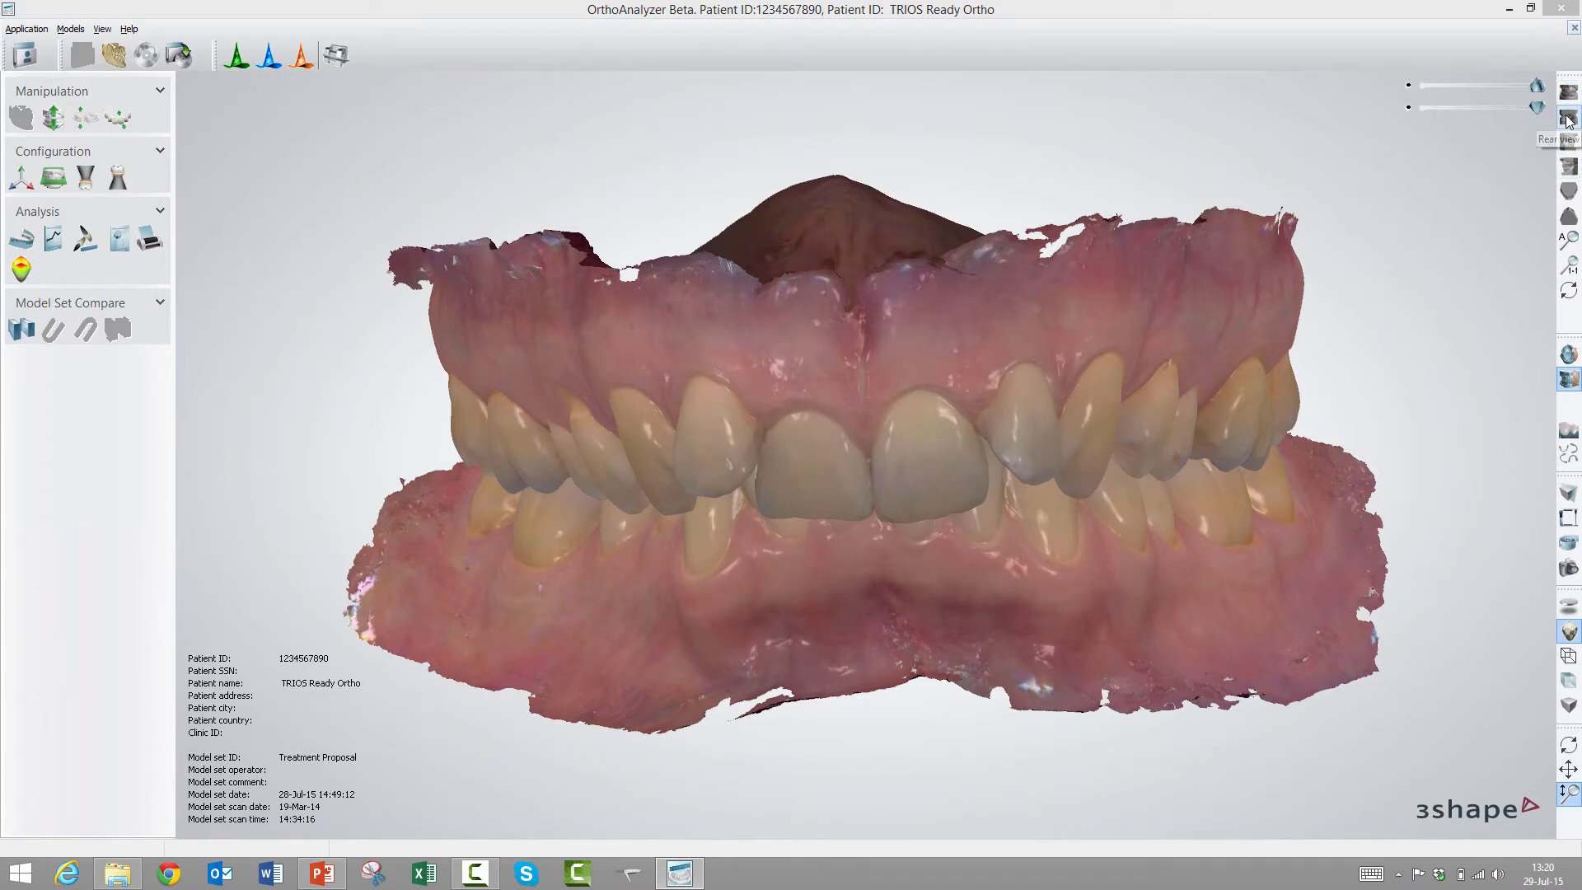
Examine the closed bite from the rear, both sides and the top, finishing in the front view
click(1567, 120)
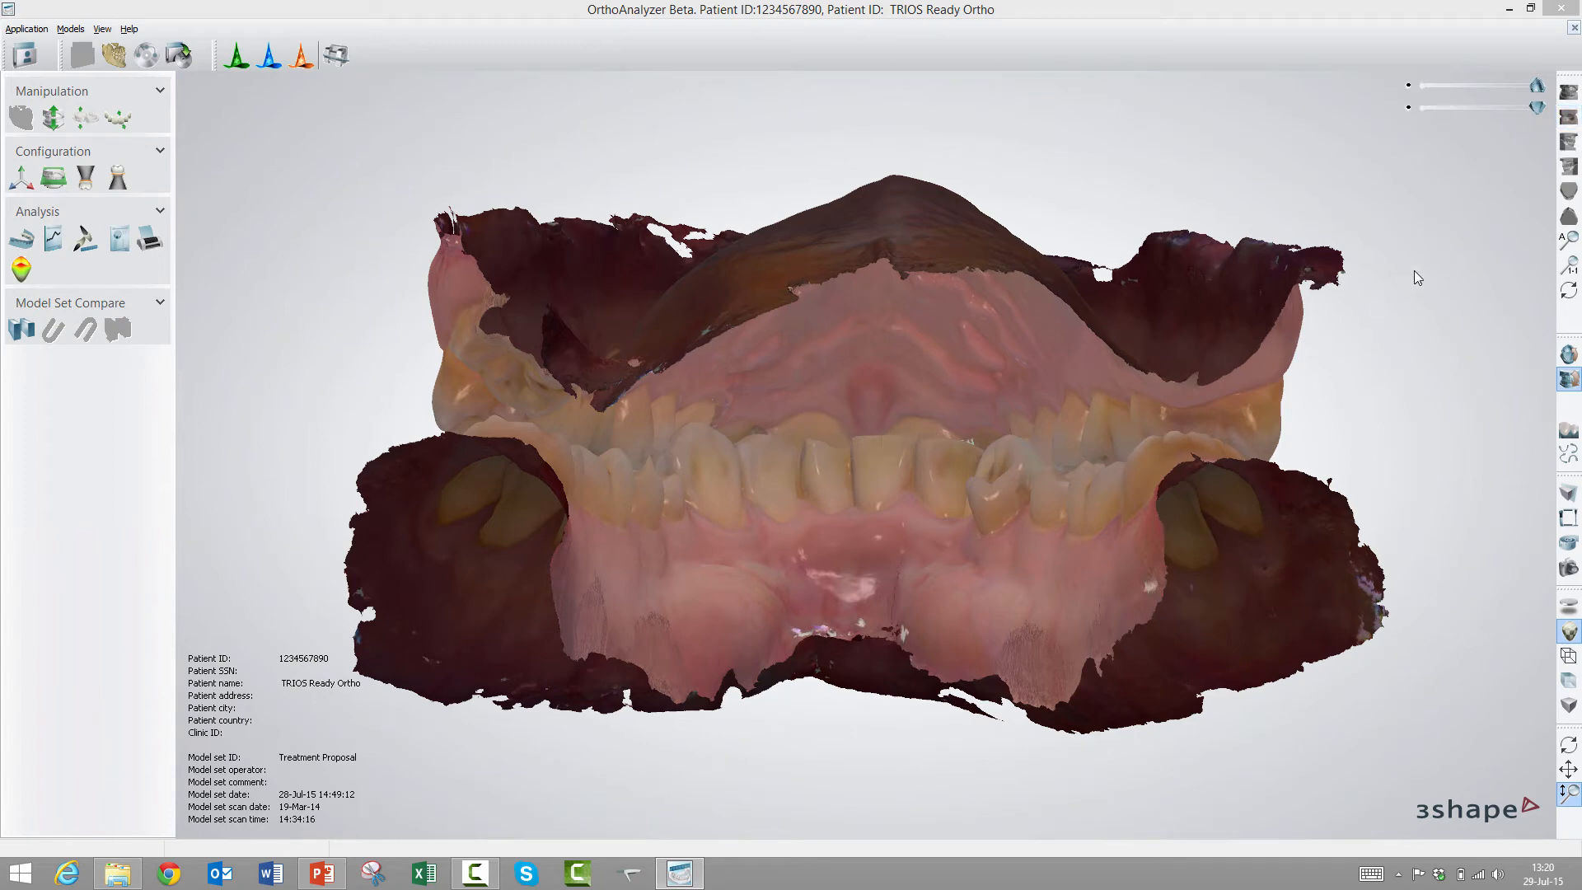
click(1571, 142)
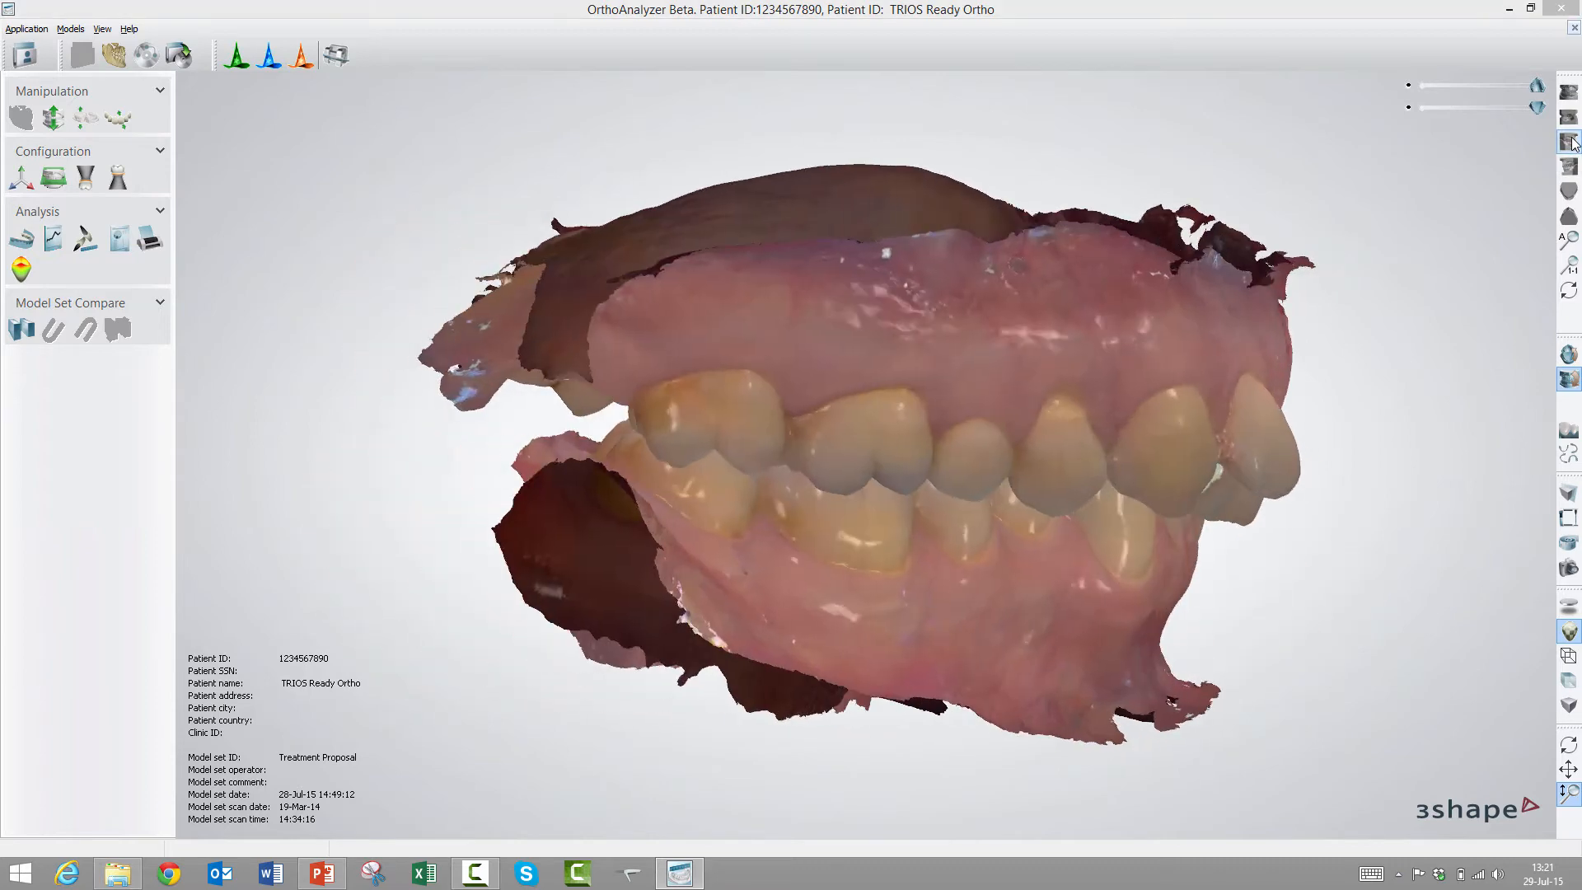
click(1565, 169)
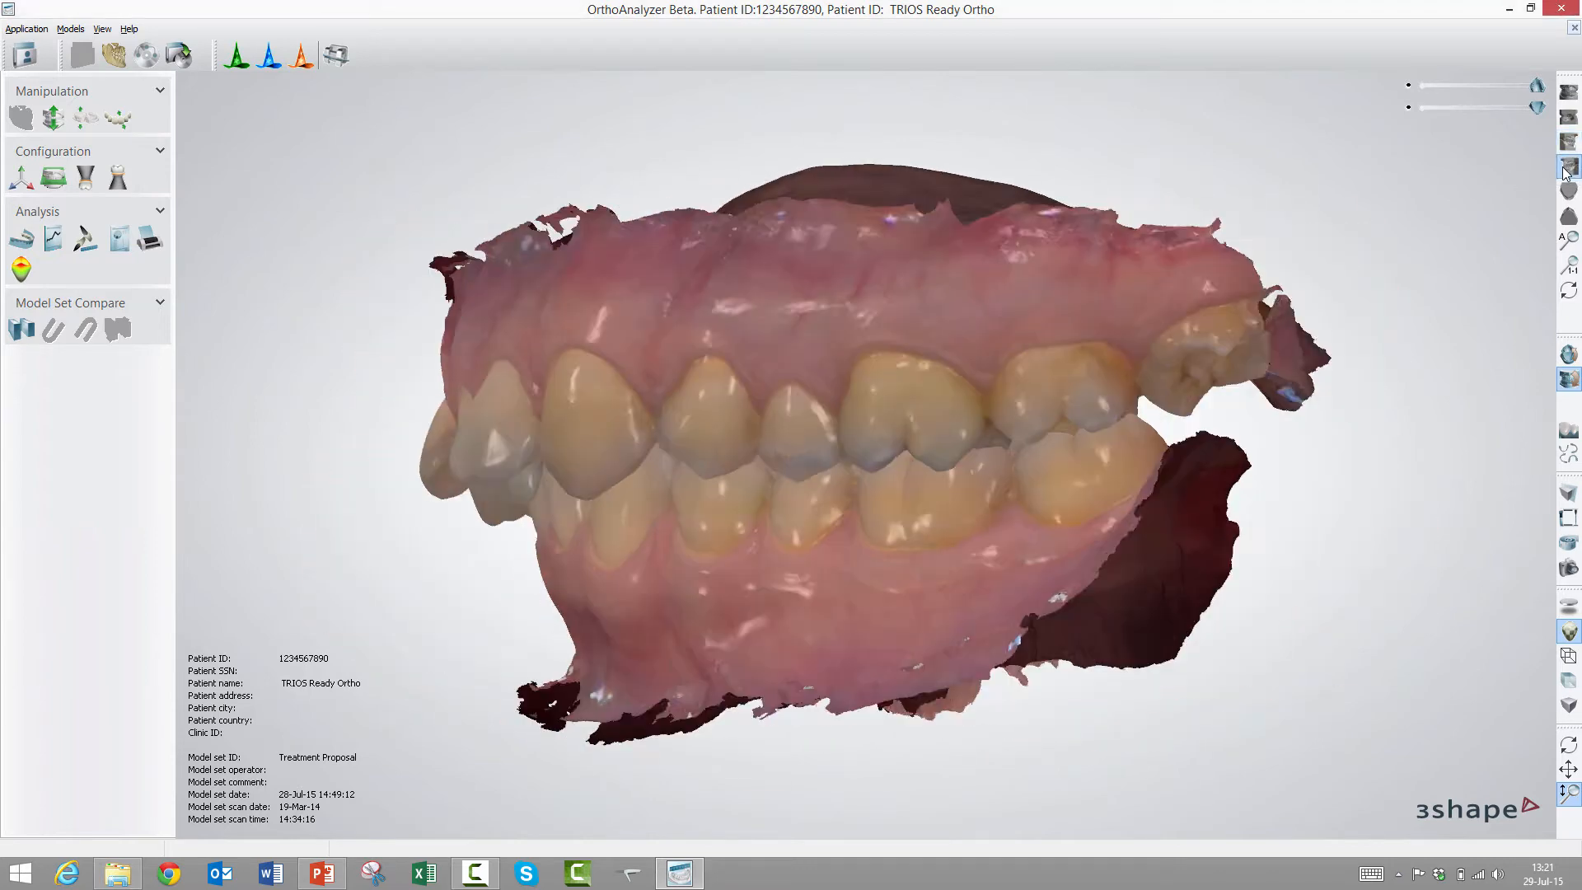
click(1568, 191)
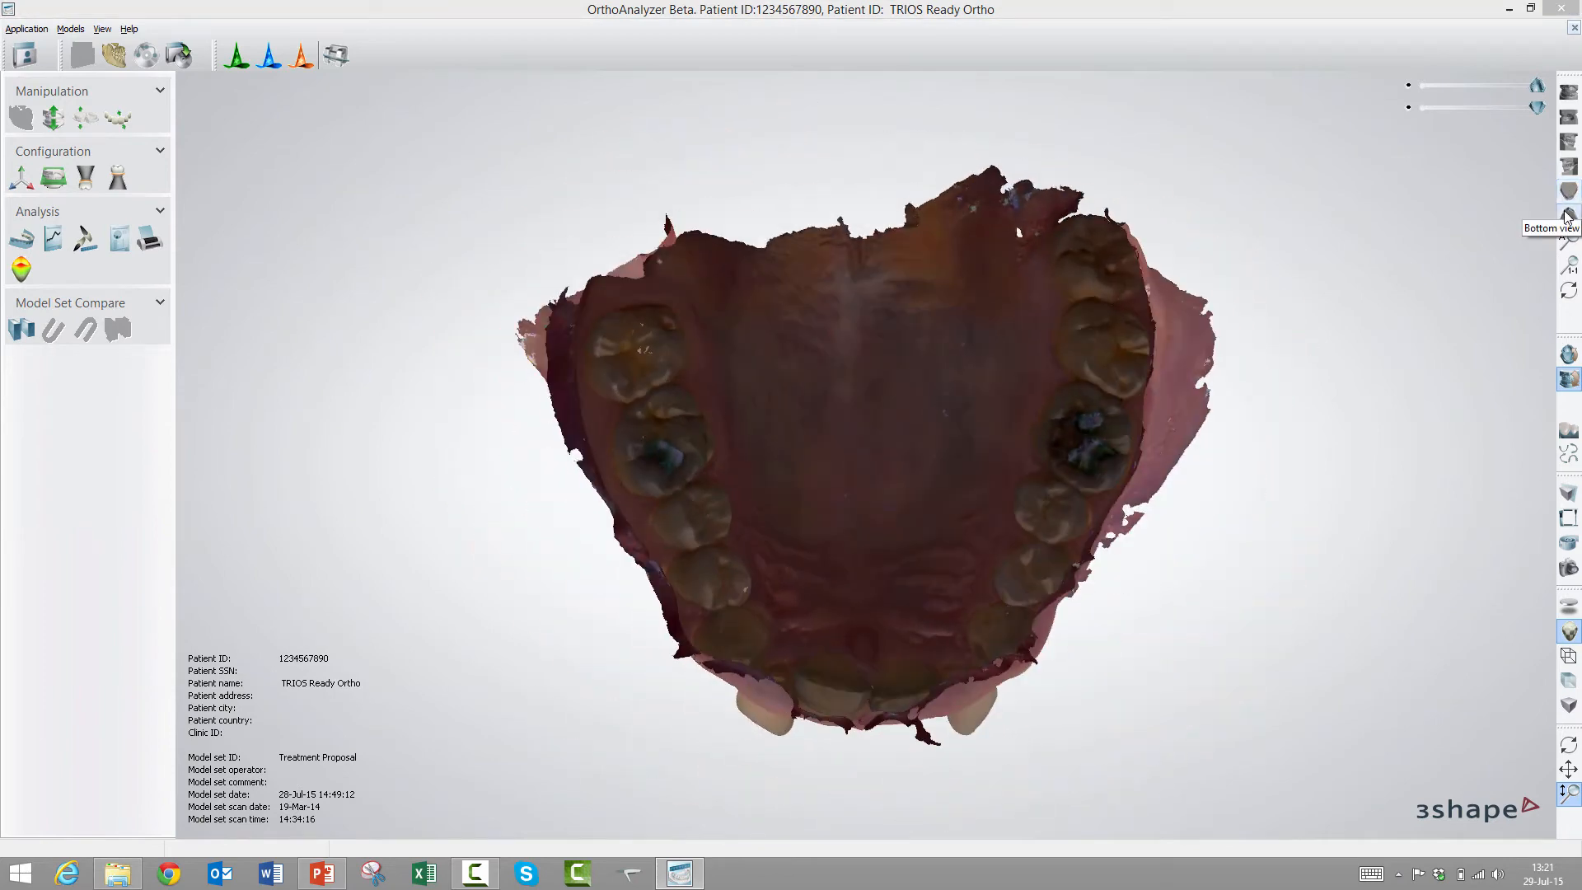
click(1563, 98)
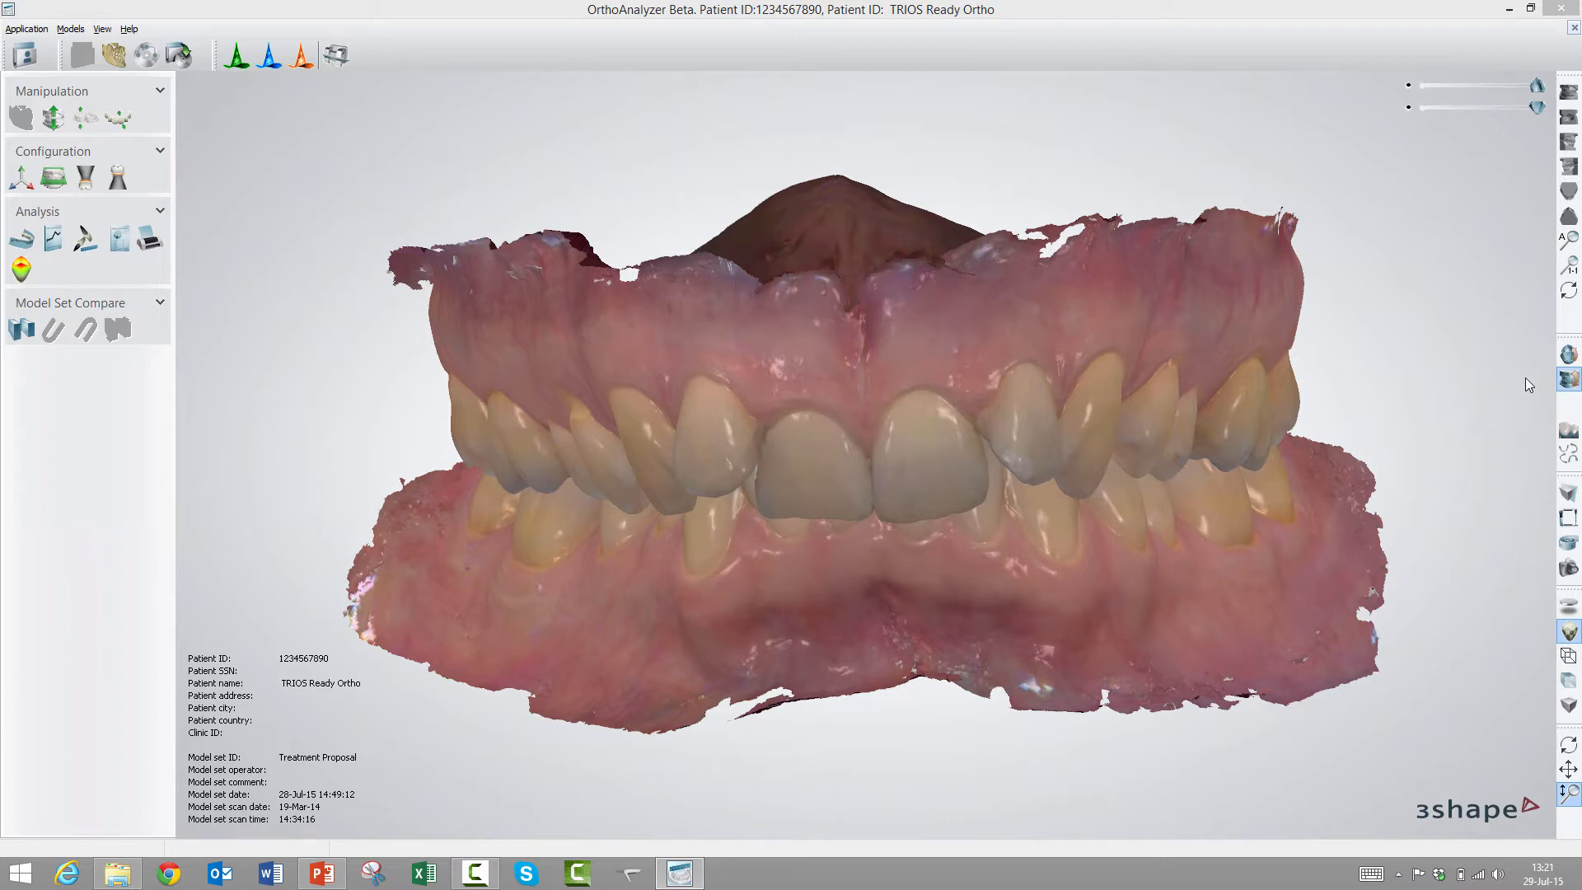
Show the model set in open mouth view with both chewing surfaces facing the viewer, comparing it briefly with the closed mouth view
click(1569, 357)
click(1569, 357)
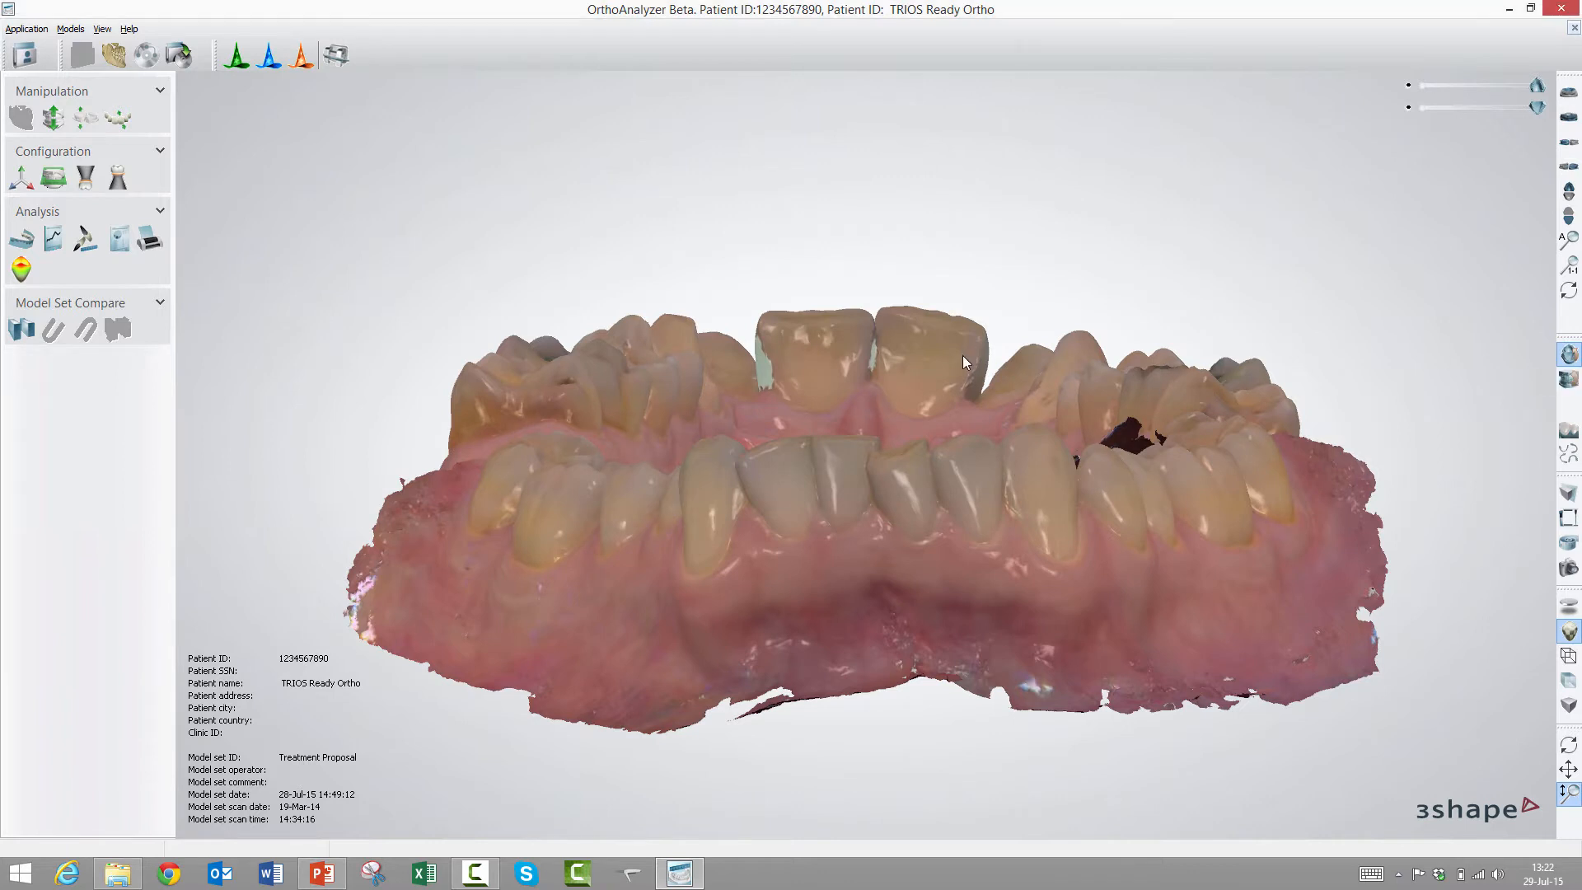
click(1569, 744)
drag(906, 388, 857, 486)
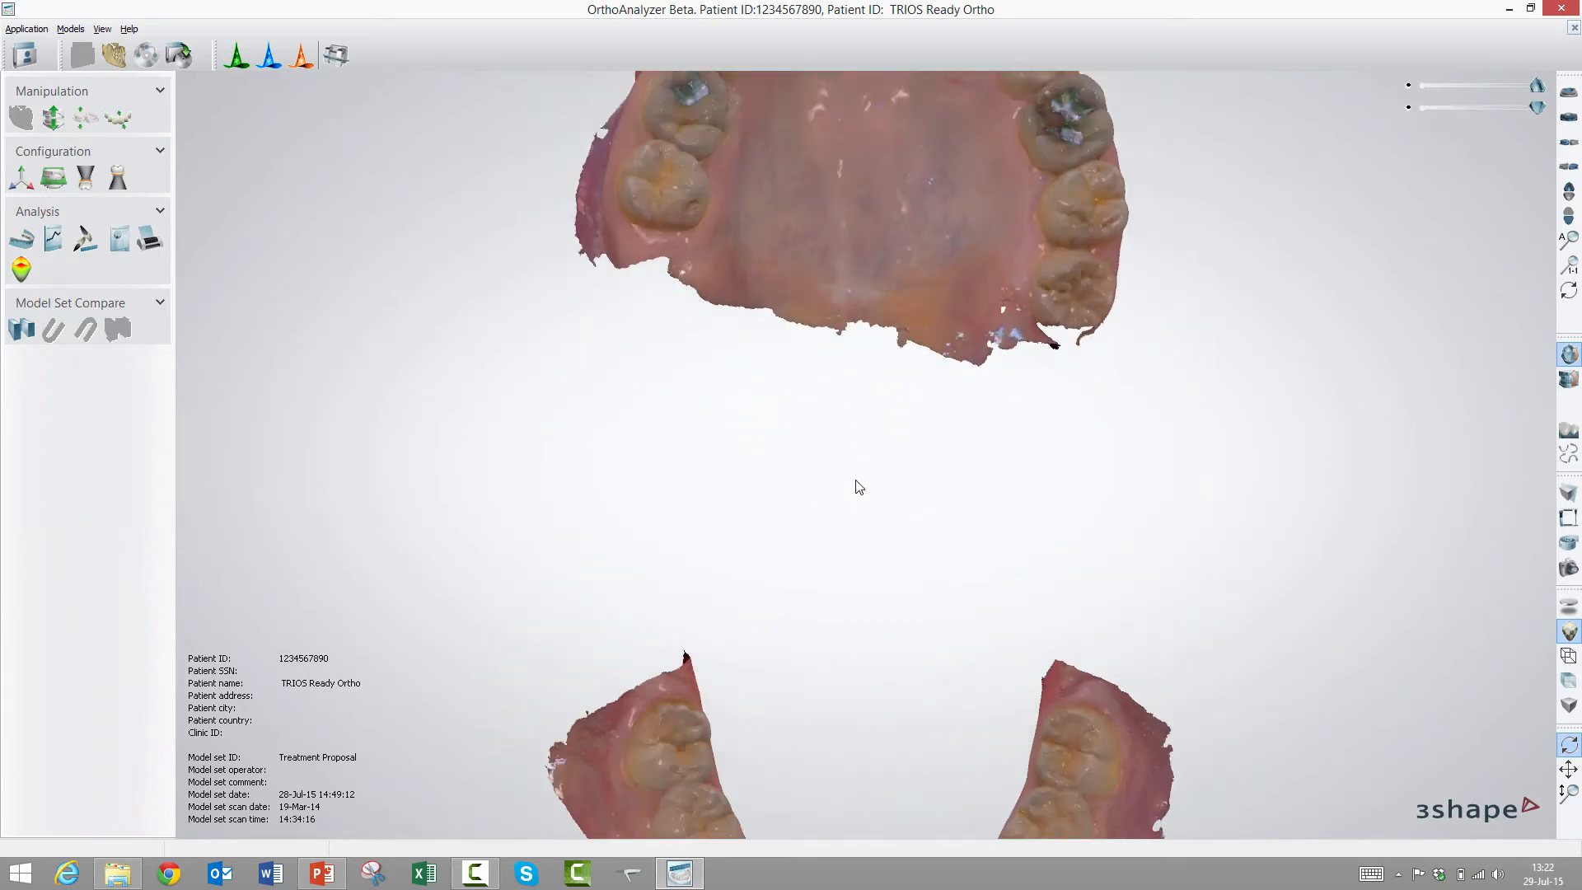
scroll(857, 486, down, 3)
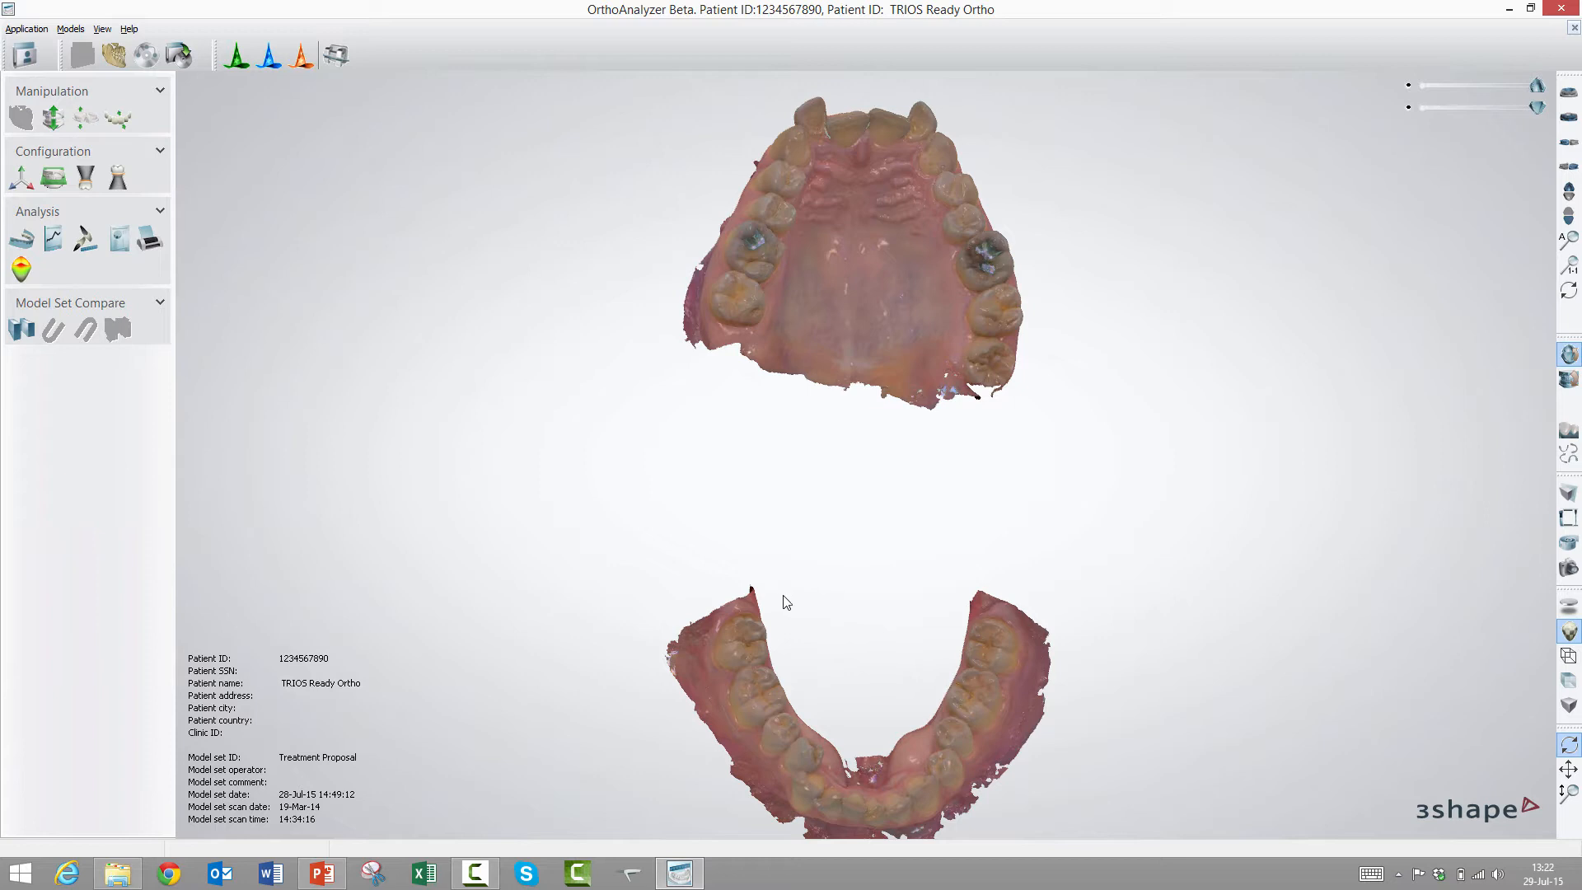
click(1569, 378)
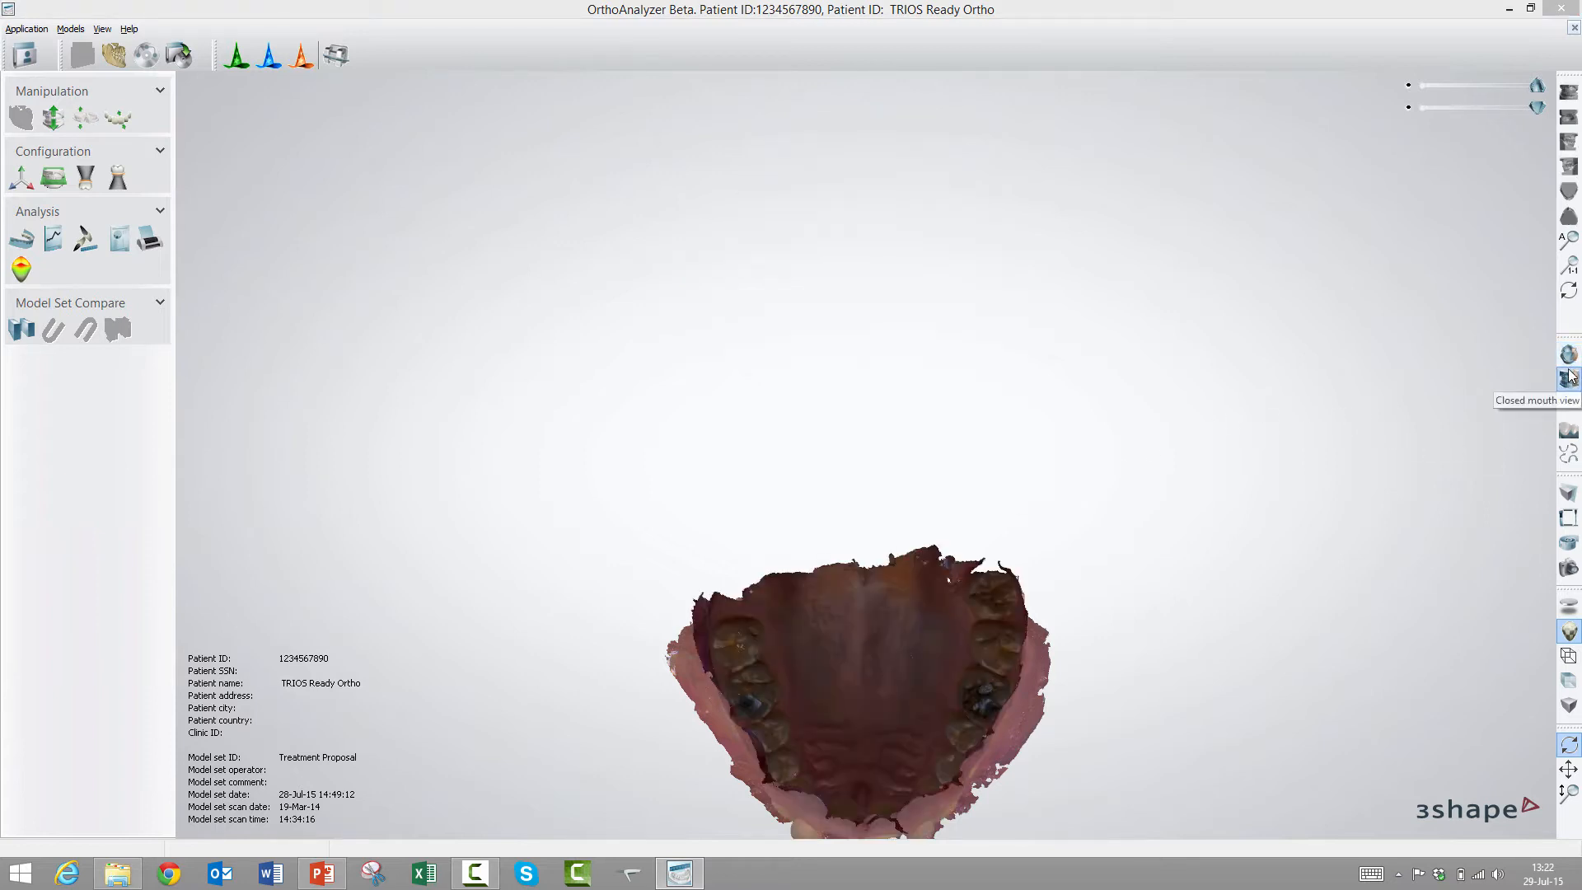
click(1568, 354)
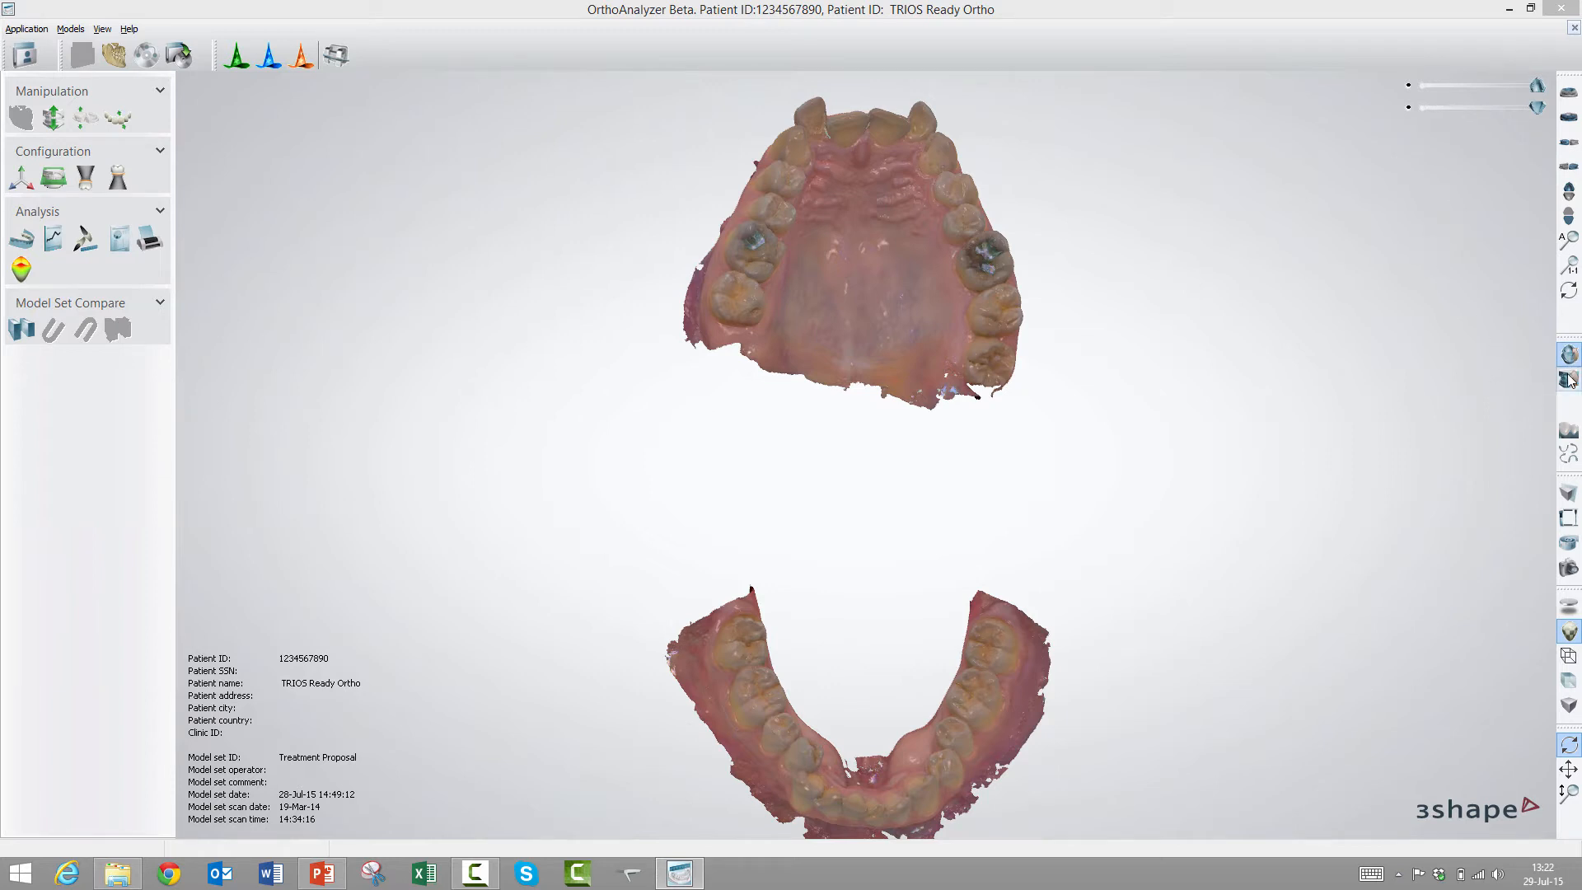
Examine the open mouth models from the rear, both sides, bottom and top, finishing in a side view
click(1569, 120)
click(1570, 120)
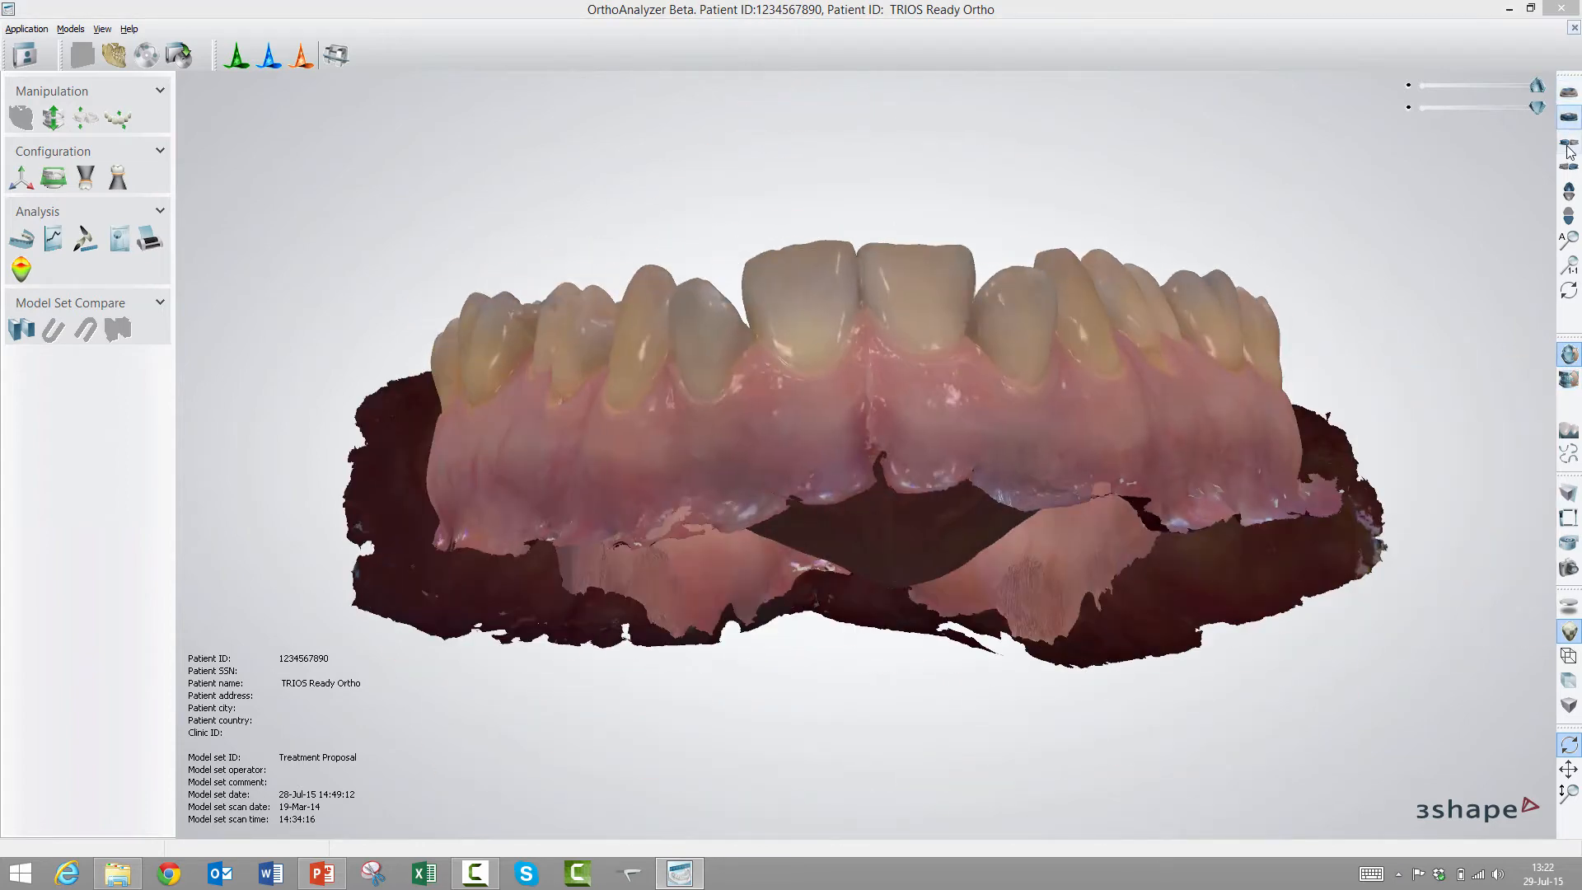
click(1569, 146)
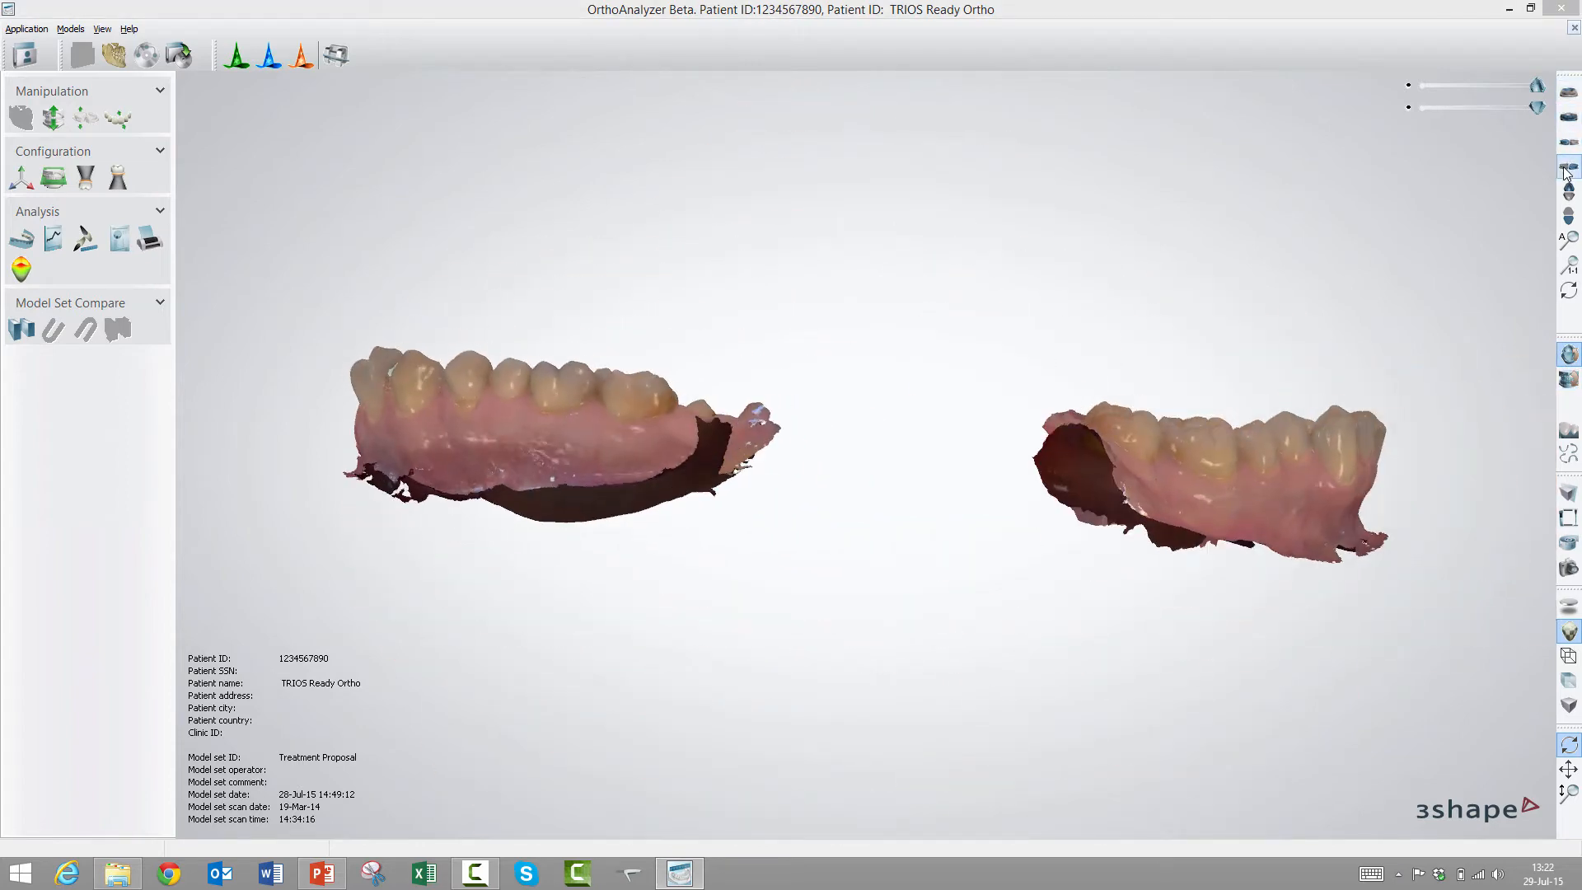
click(1568, 167)
click(1567, 193)
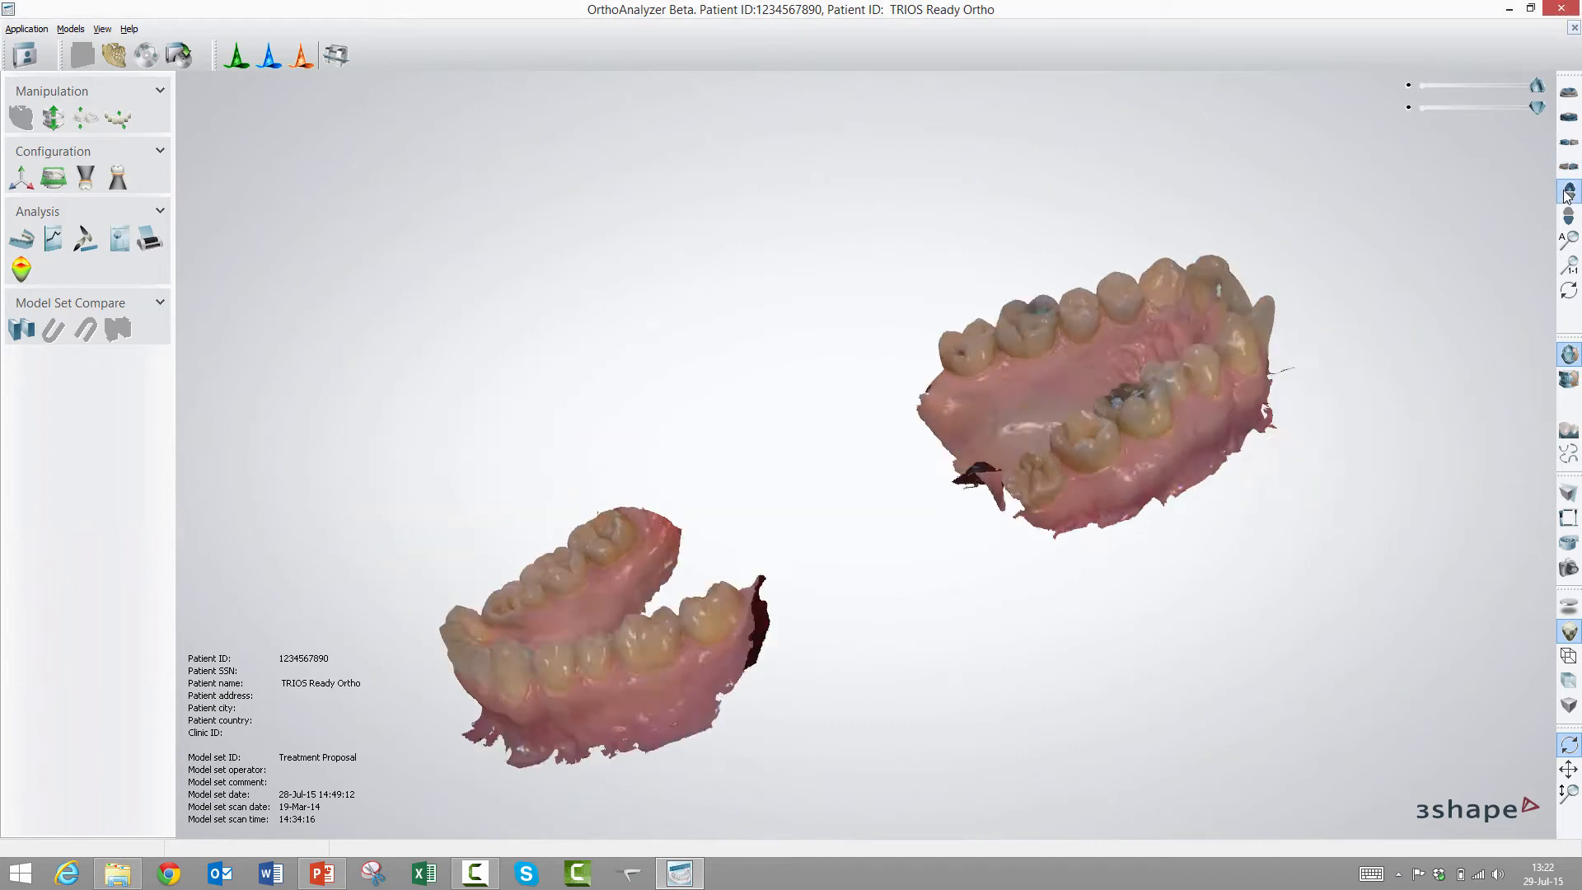
click(1568, 216)
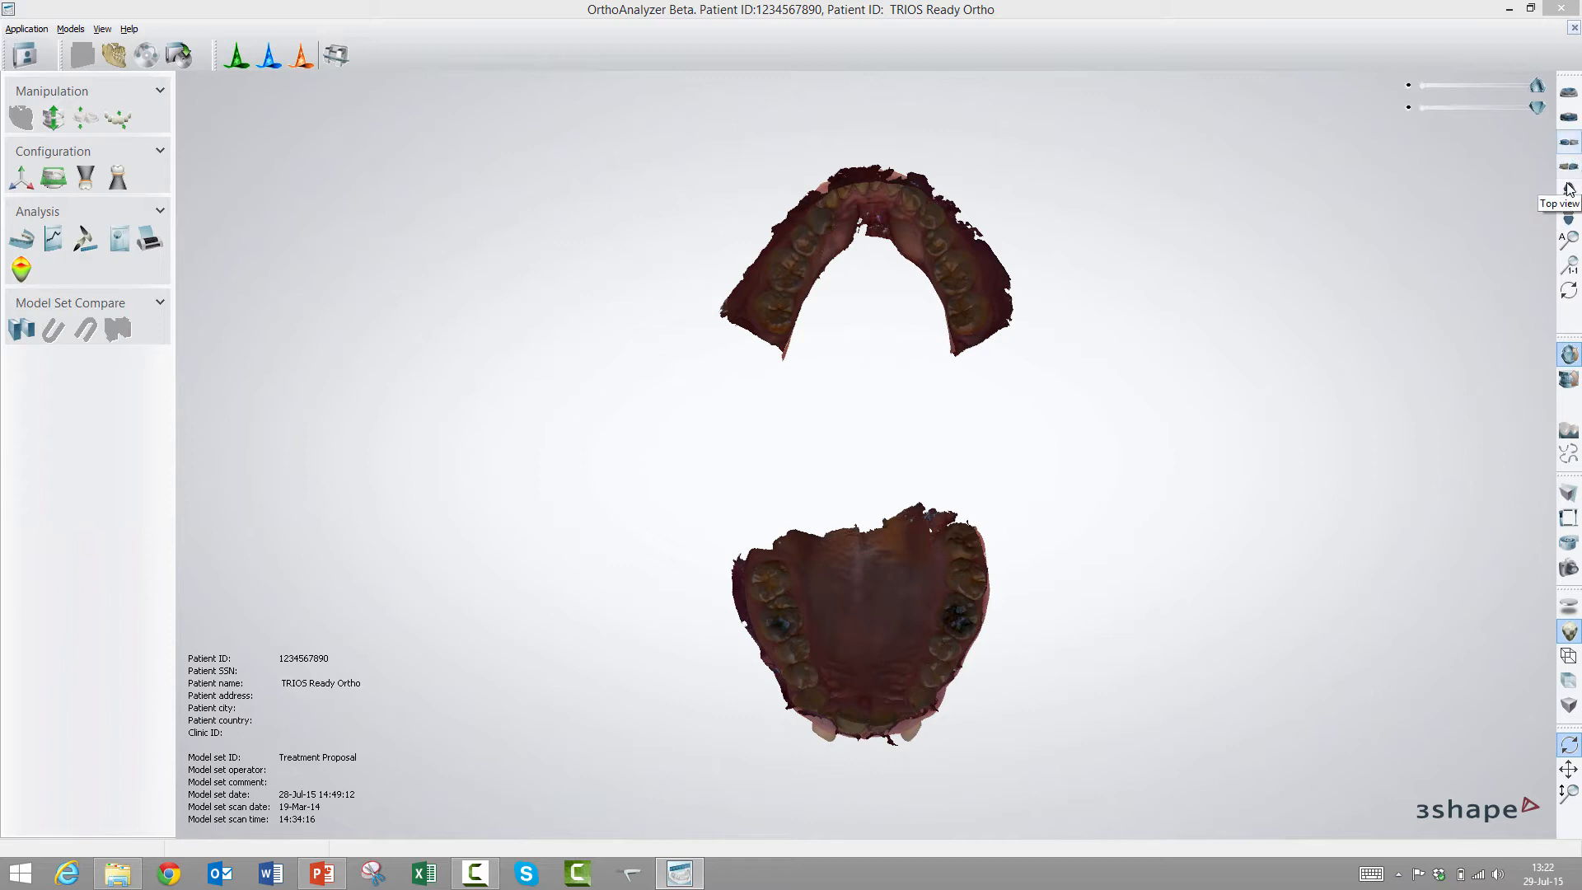
click(1568, 191)
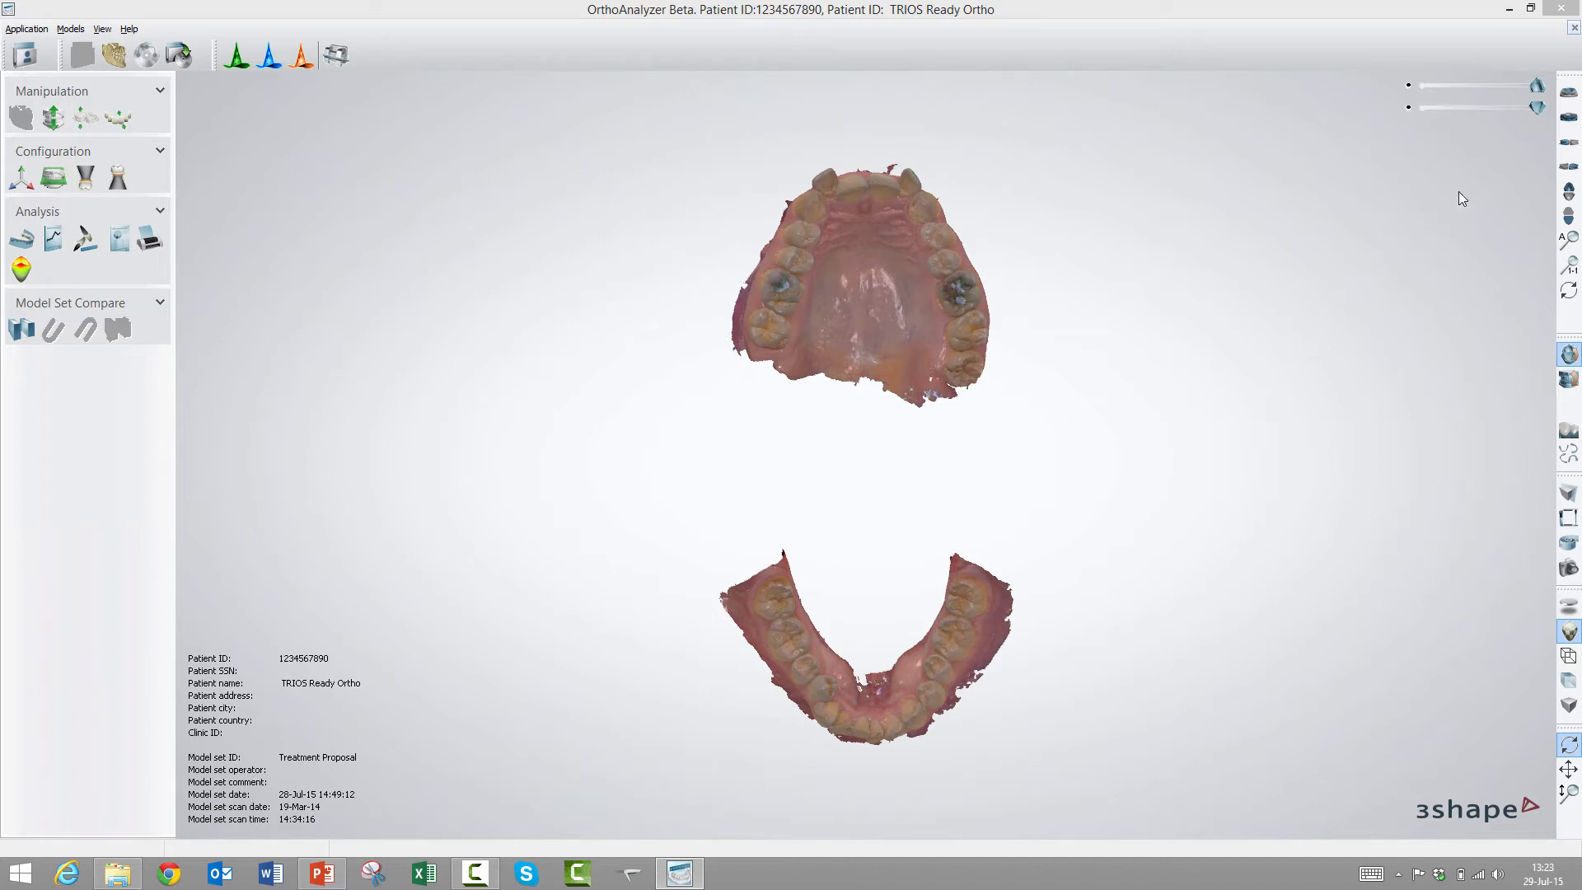
click(1565, 146)
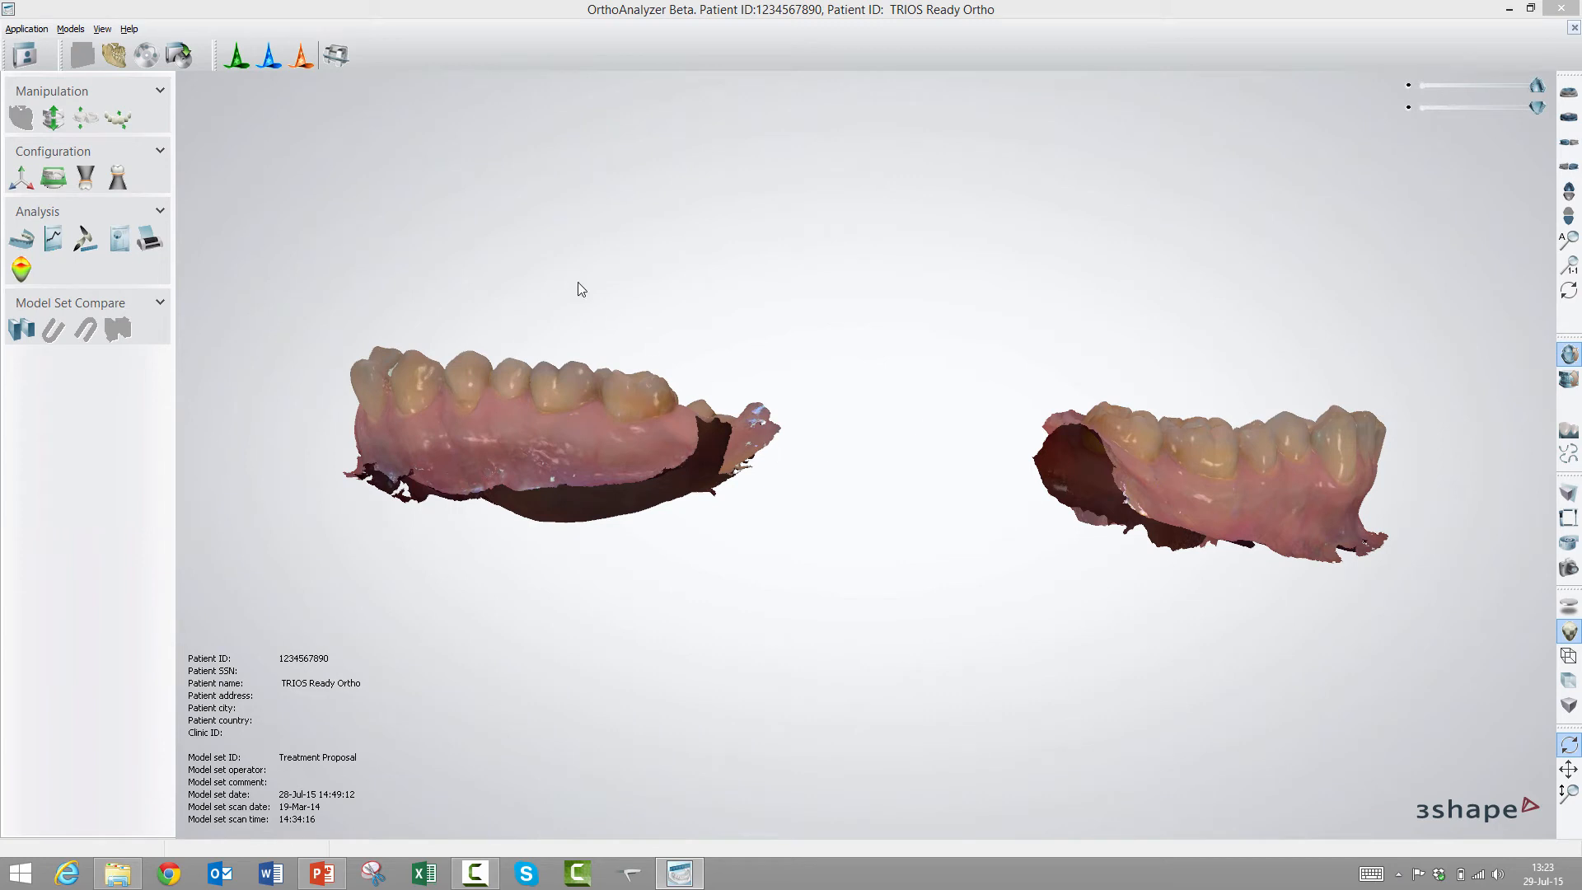
Align the open model set by moving the upper jaw closer to the lower jaw with the Trans box, and finish the alignment
click(86, 120)
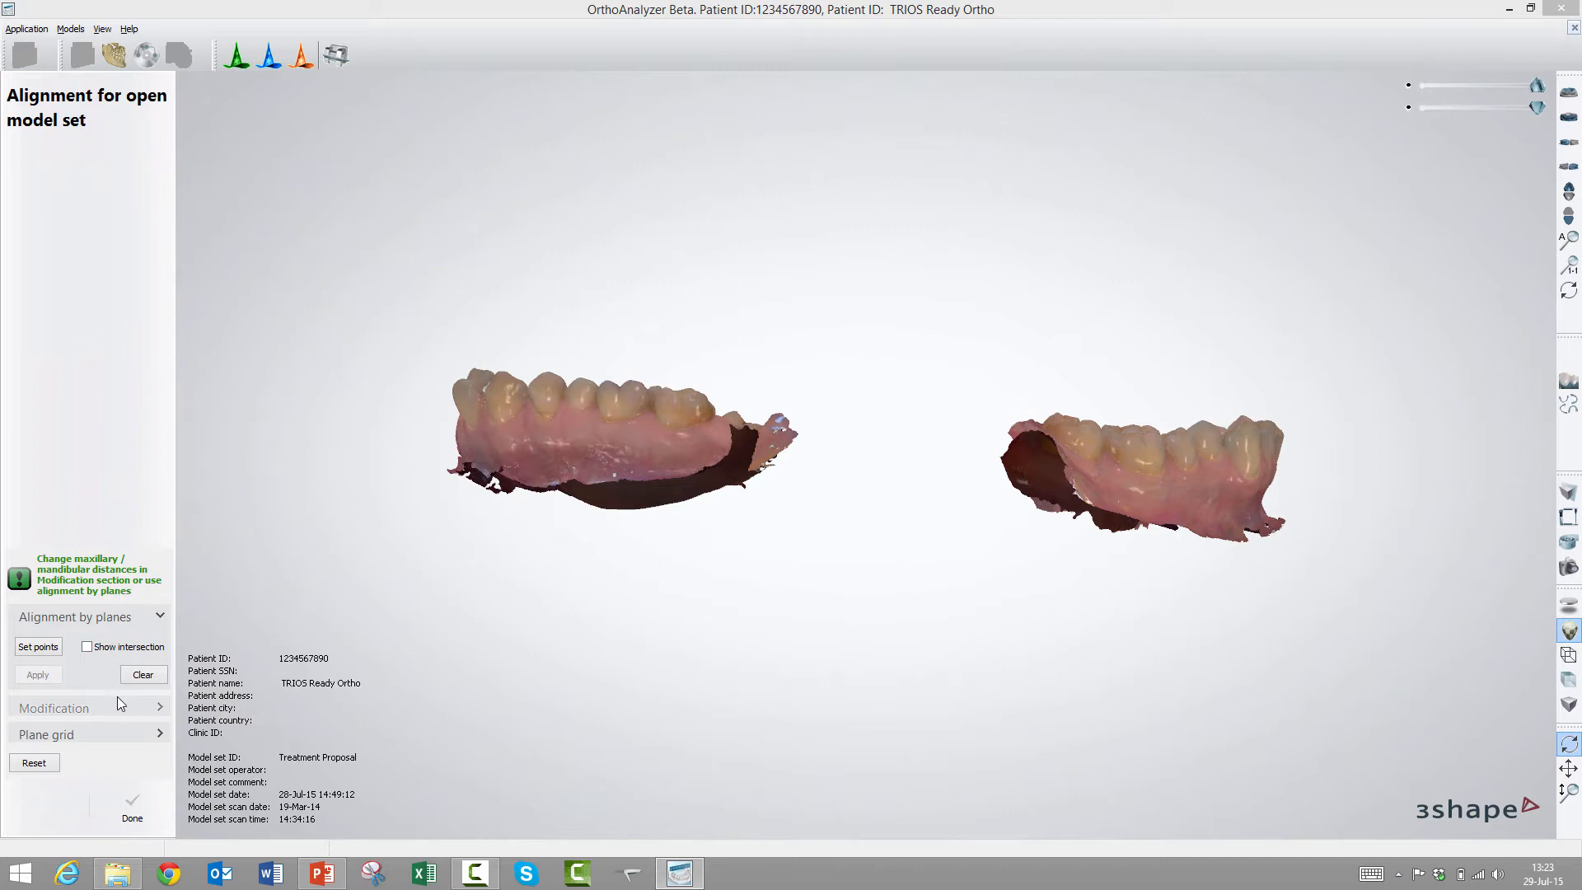
click(161, 708)
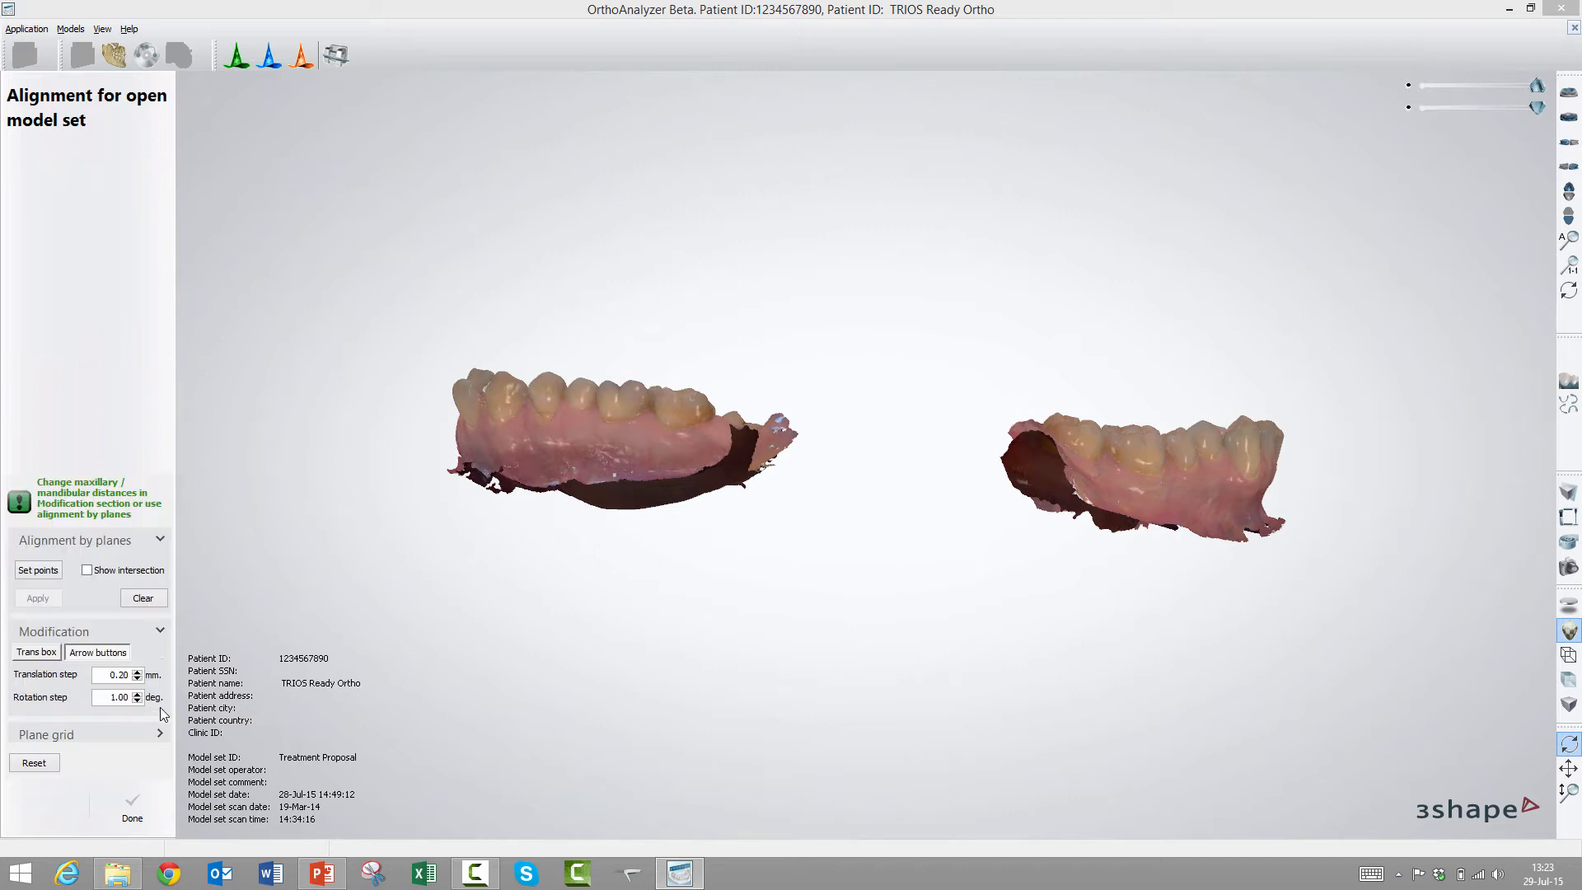
click(35, 652)
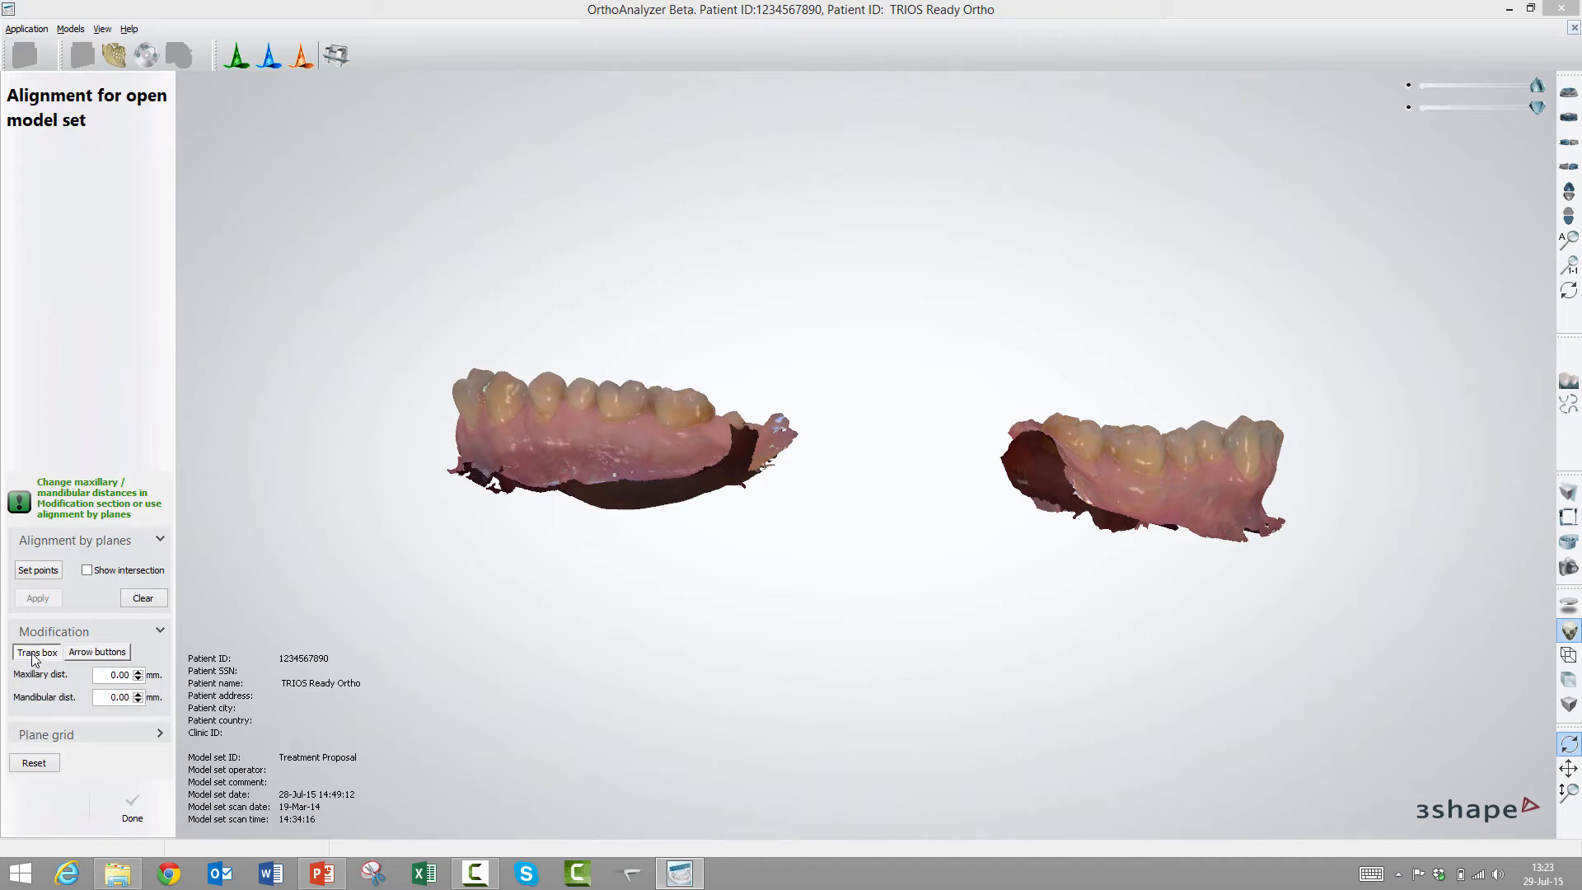
click(607, 434)
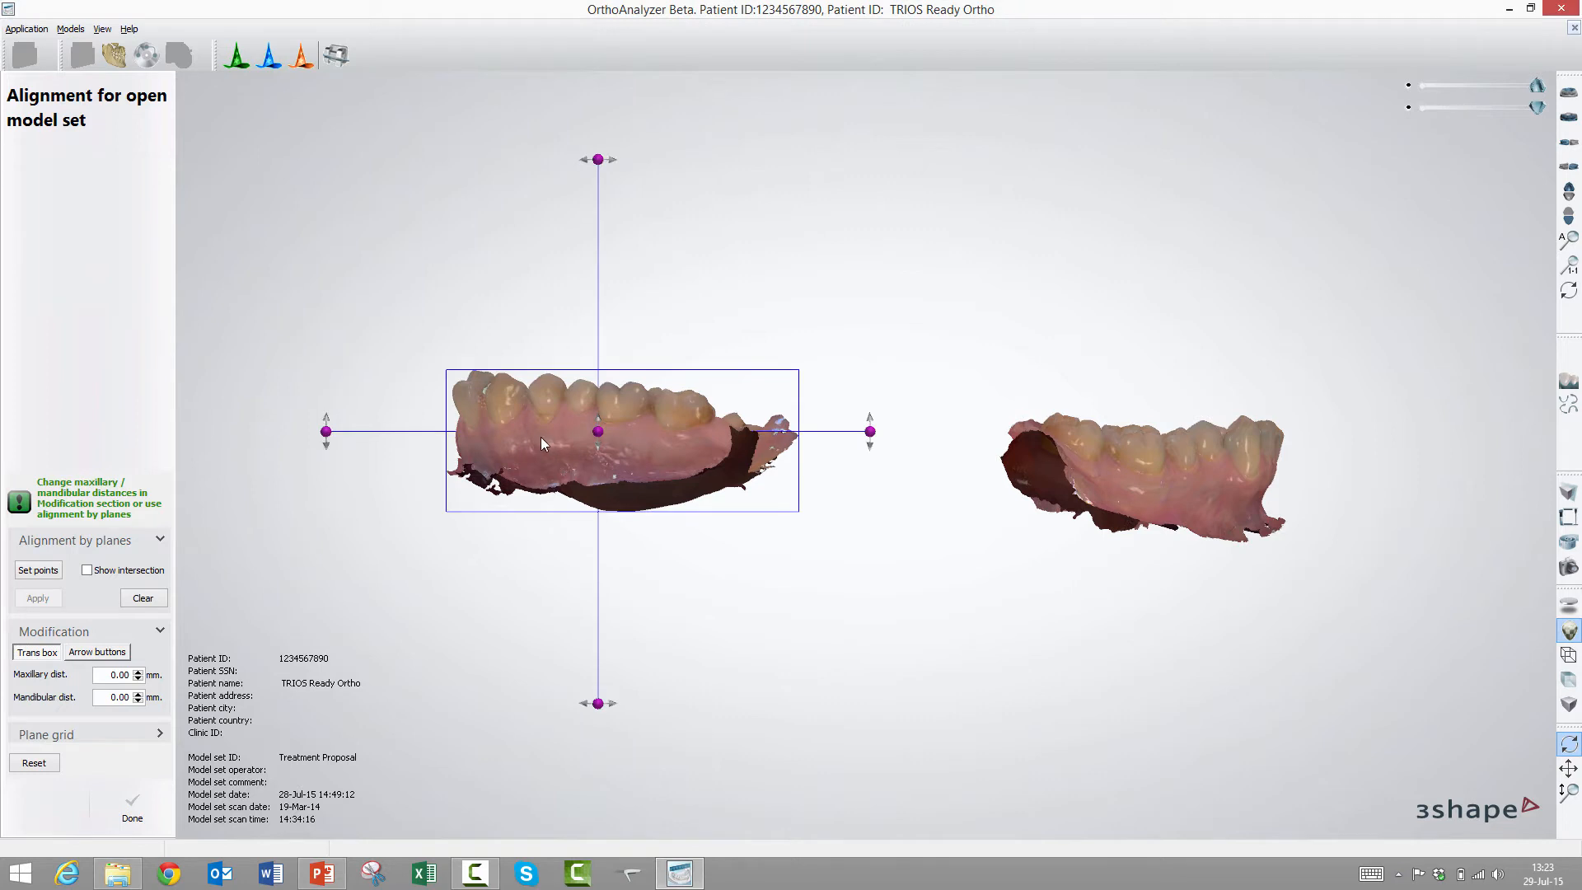
drag(526, 424, 700, 437)
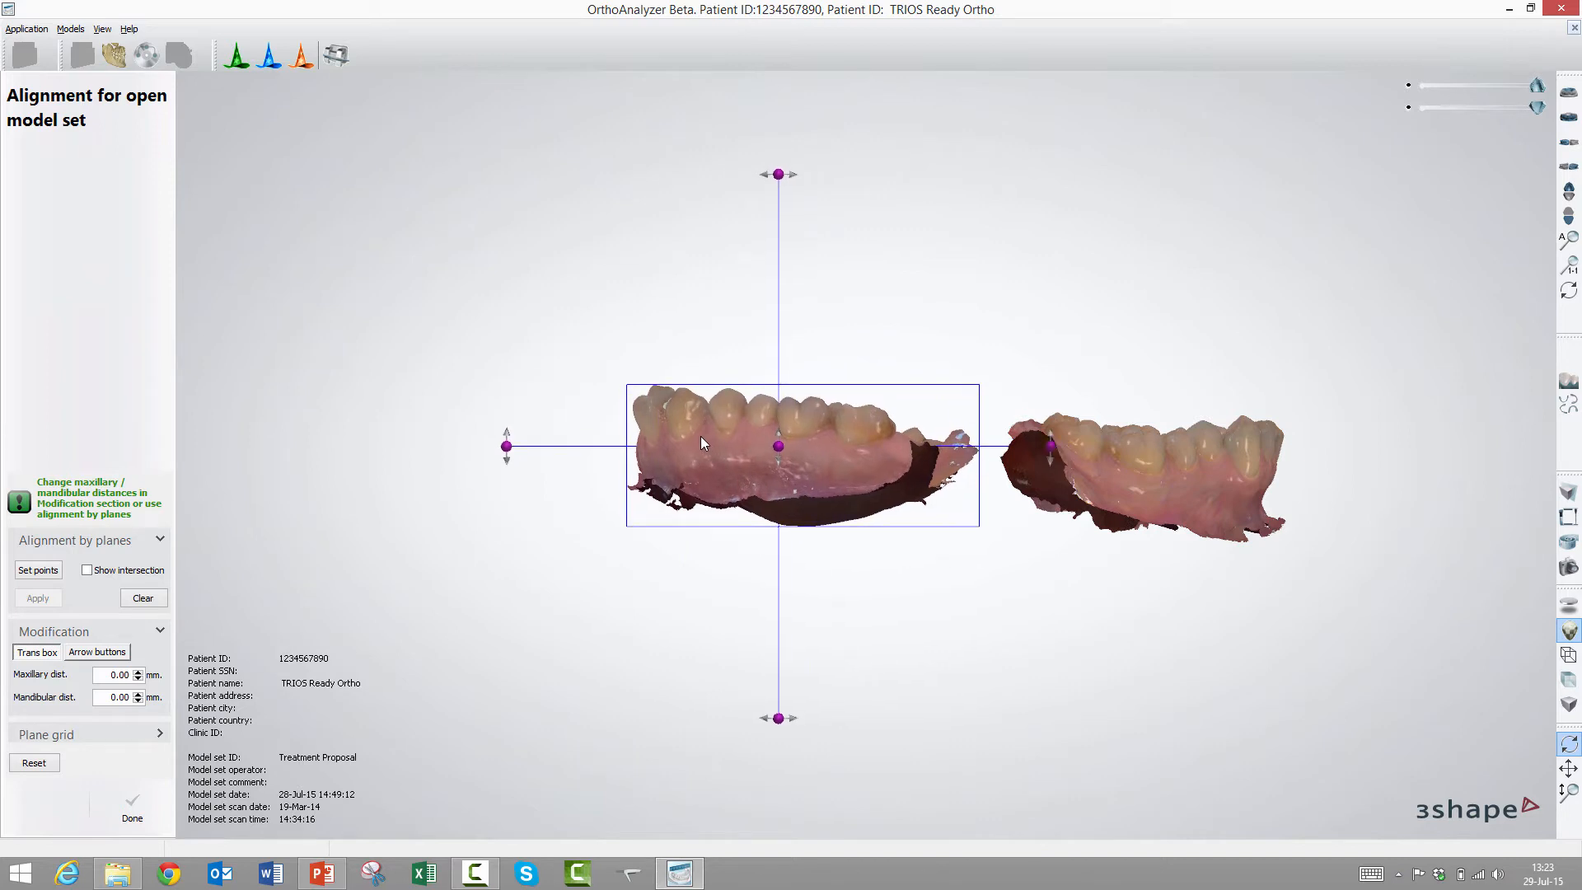
click(123, 805)
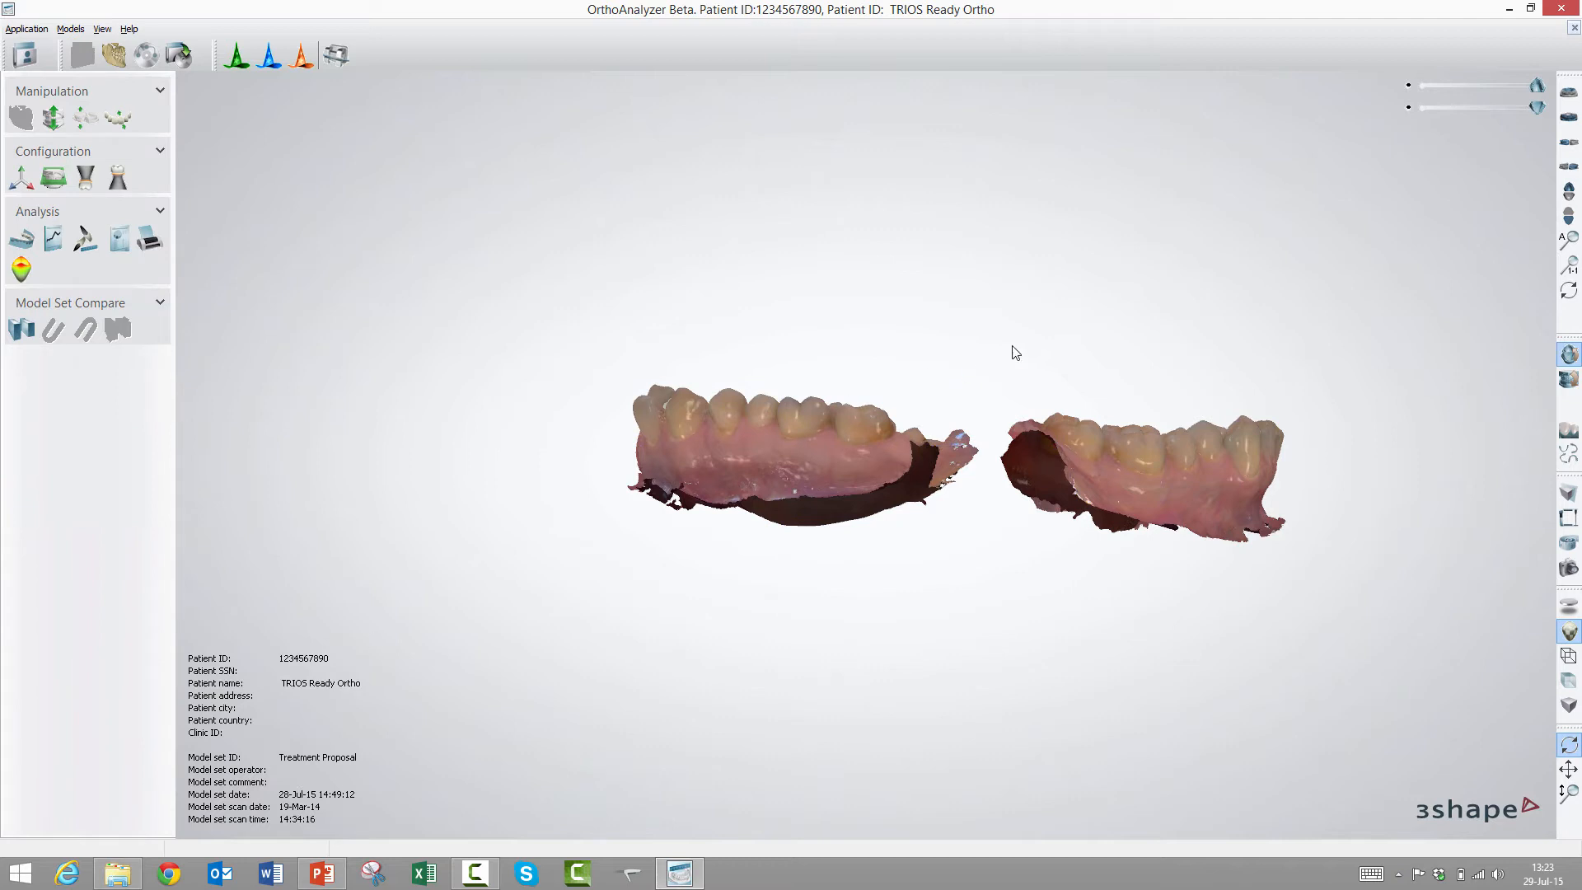
Check both chewing surfaces in open mouth view, and show the model set in closed mouth view from the front
click(1568, 191)
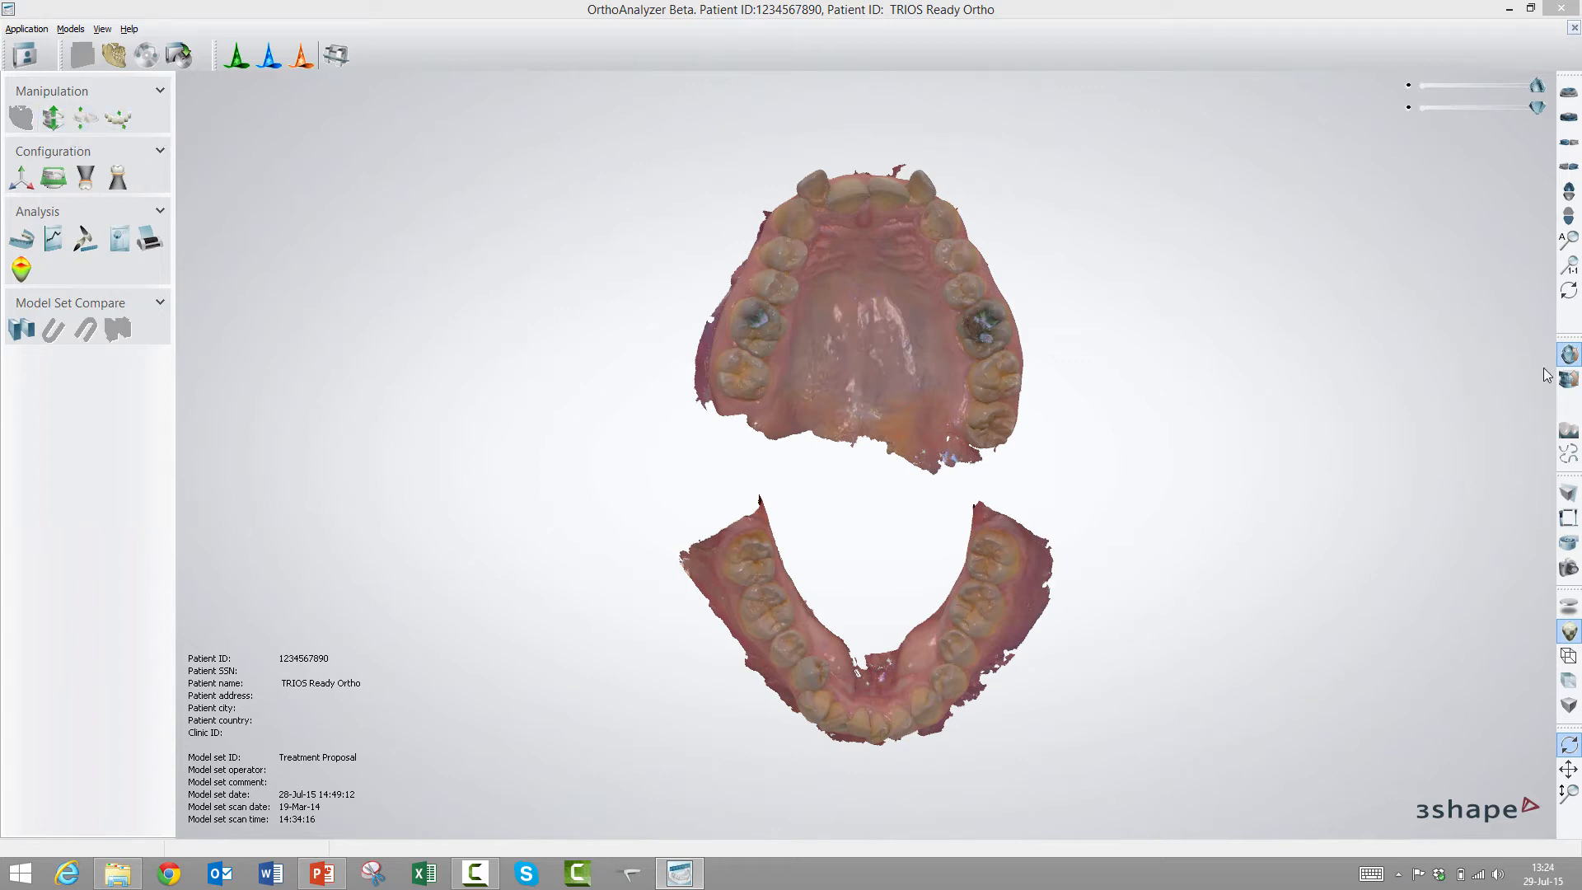
click(1569, 380)
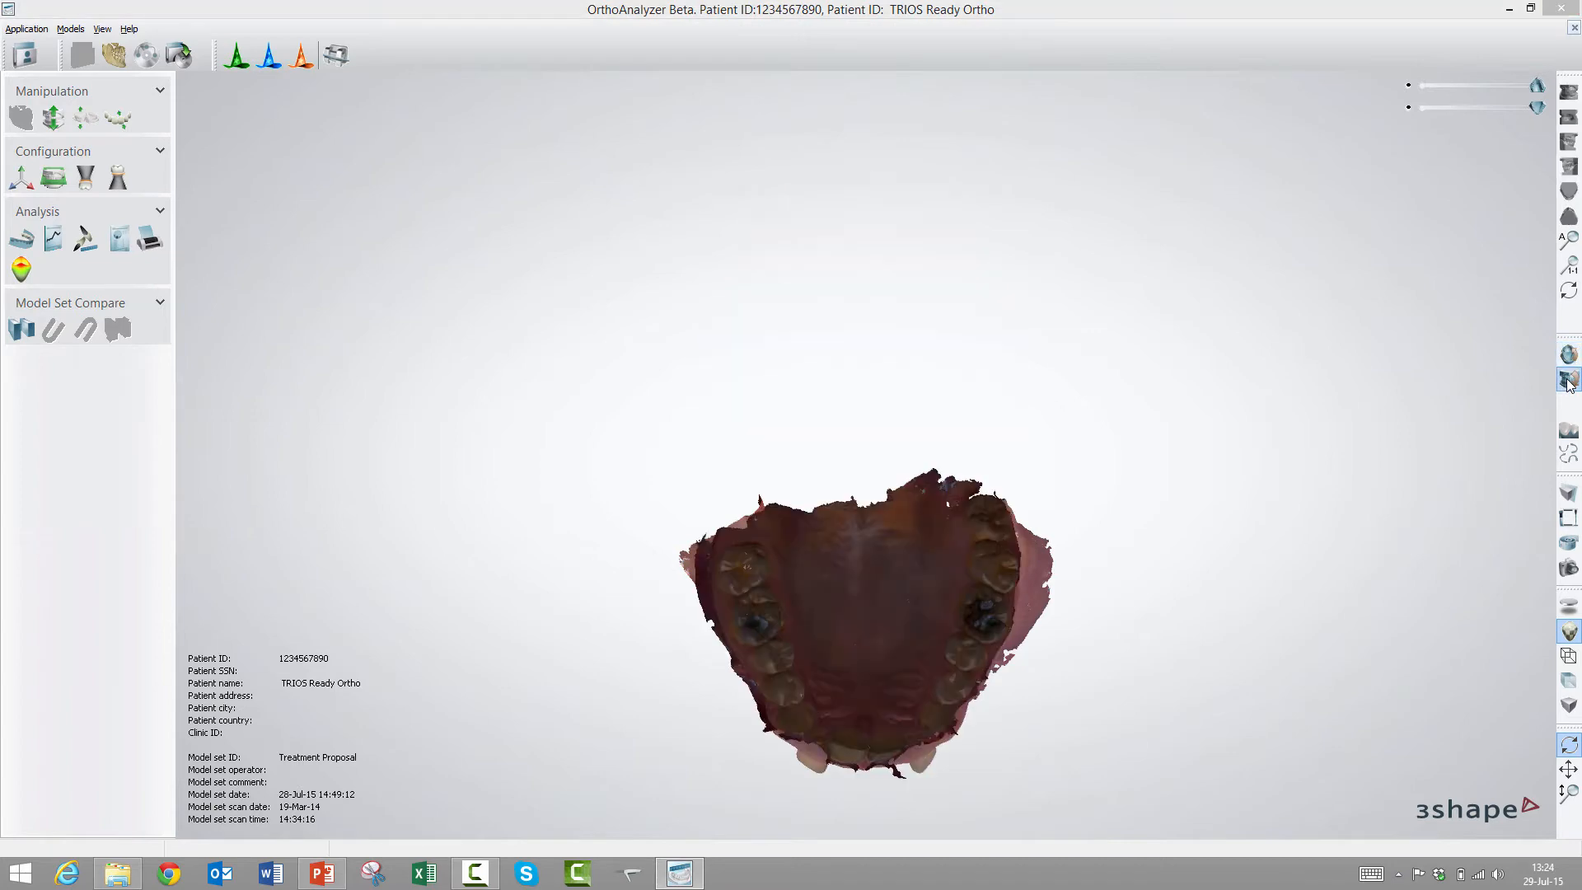
click(1568, 93)
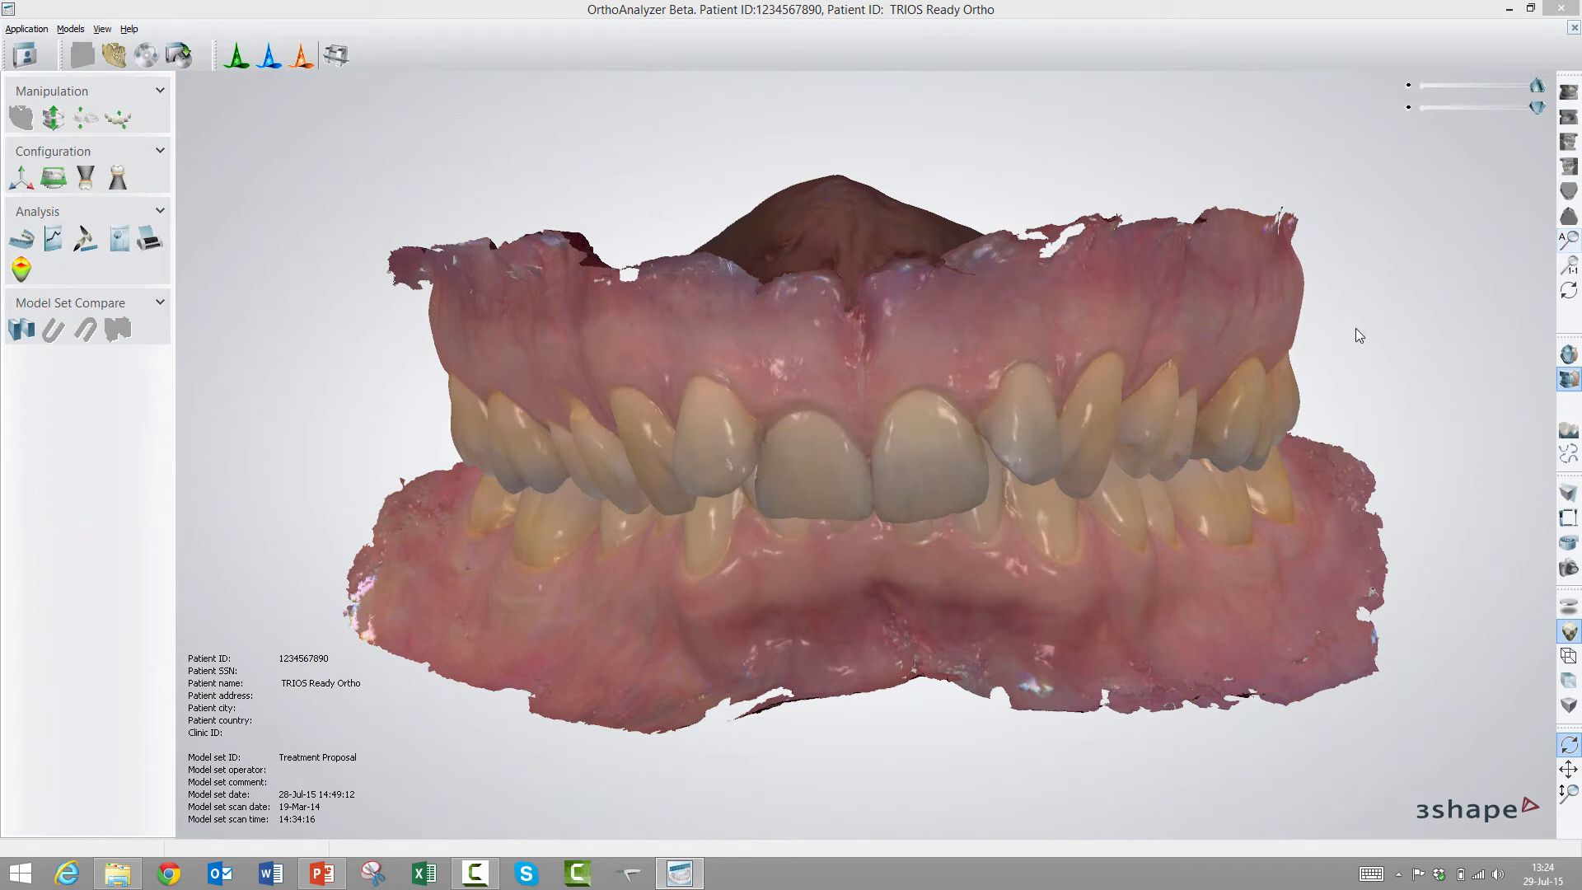
Rotate the closed bite and zoom far out, fit it back to the window, and return to the front view
right_drag(1164, 368, 1064, 348)
scroll(1063, 367, down, 10)
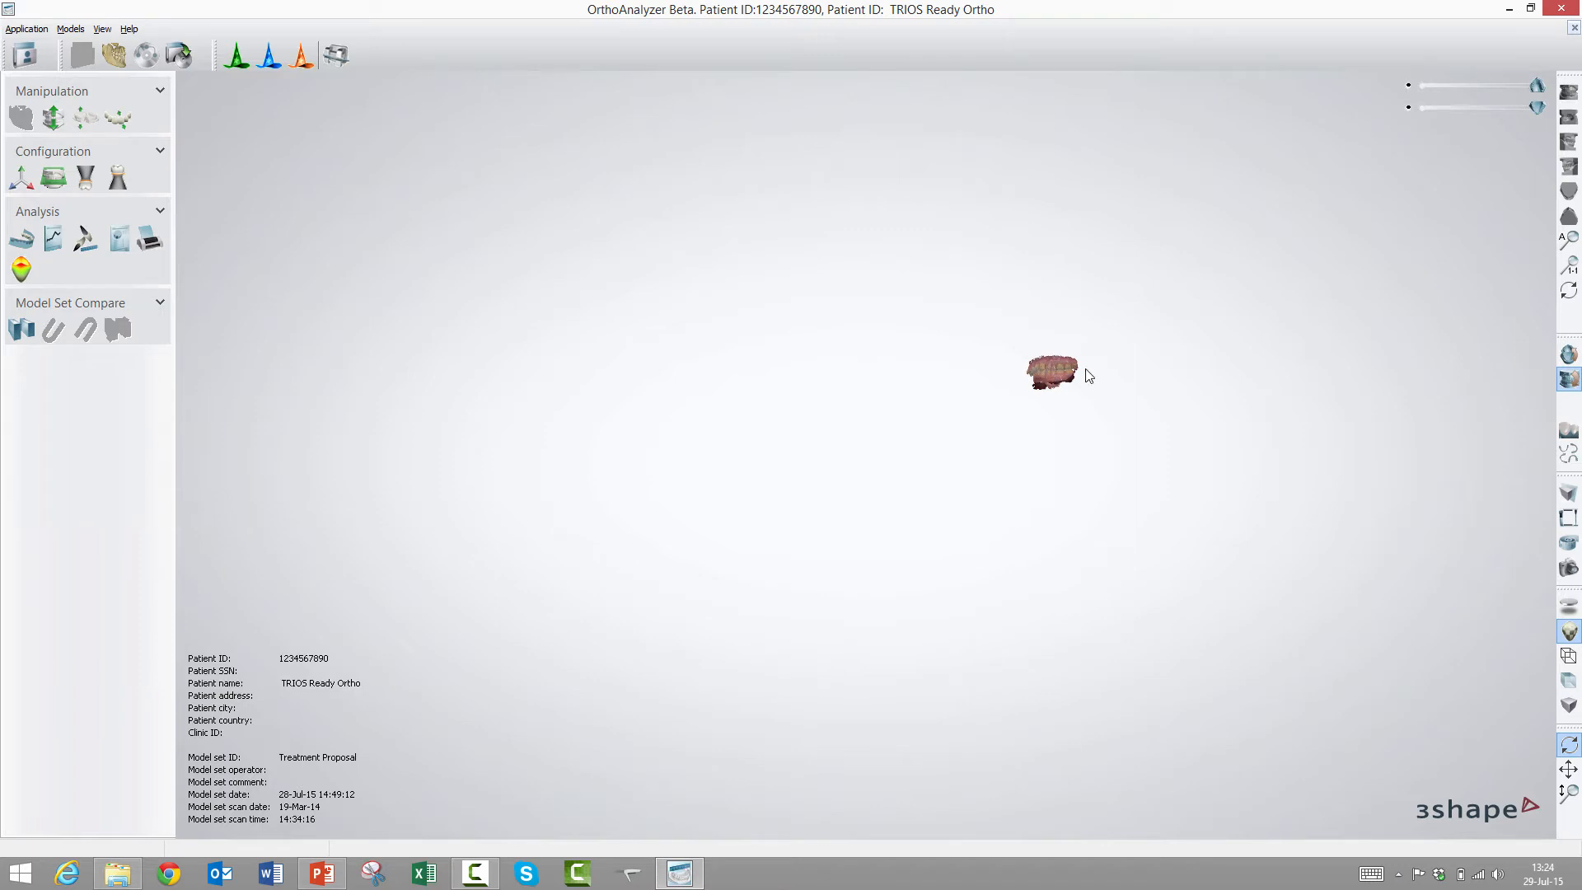
click(1571, 245)
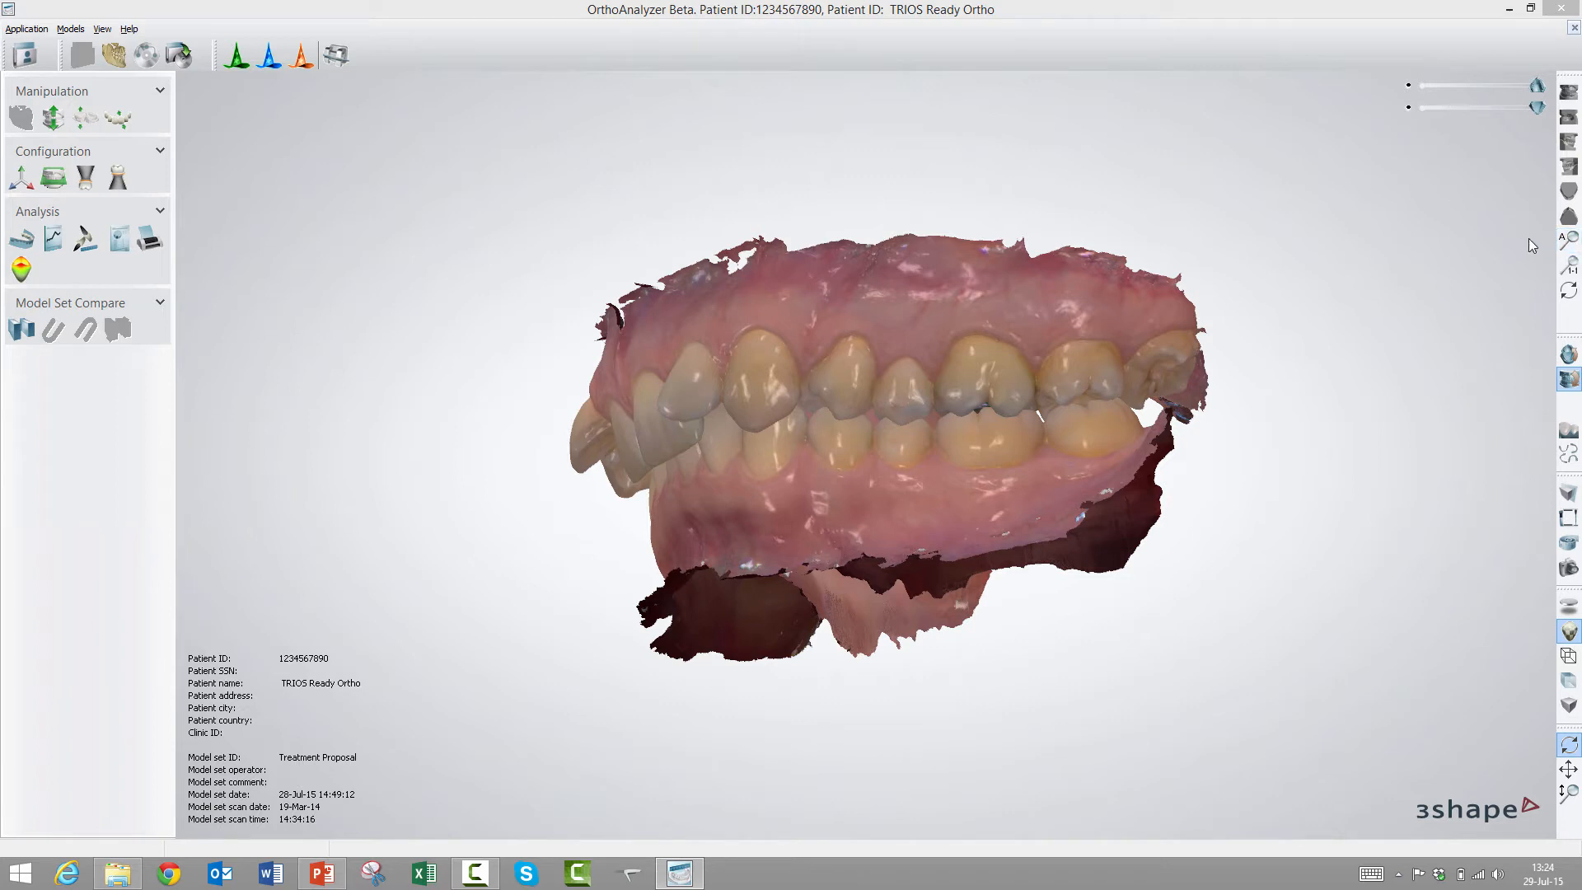
click(1568, 93)
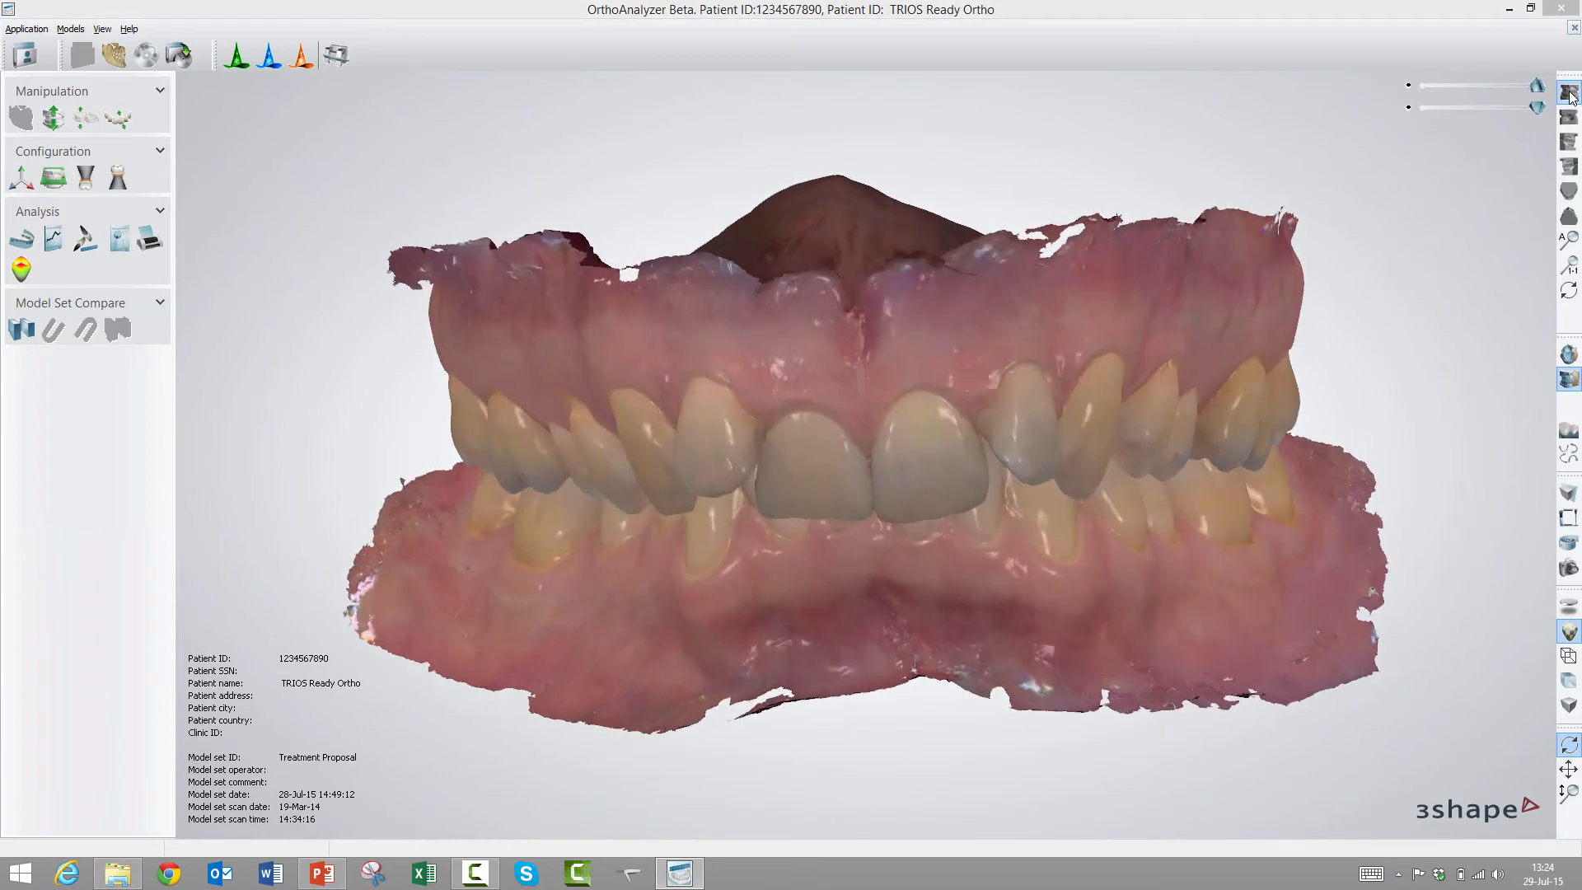
Show the models at 1:1 scale, calibrate the 50 mm on-screen ruler, and return to the regular front view
click(1568, 270)
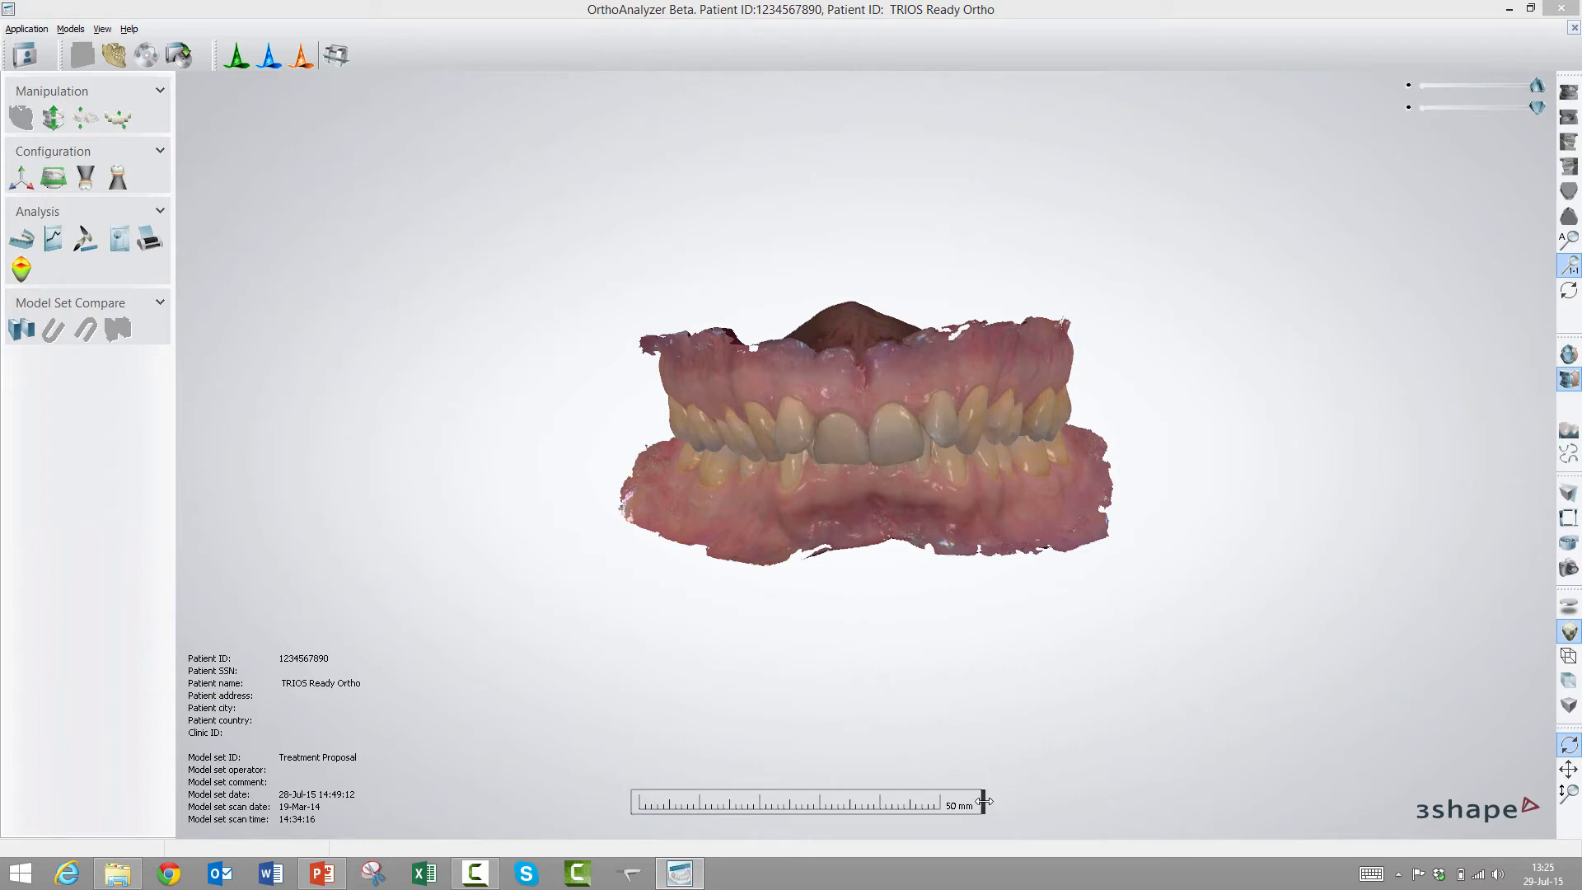
mouse_move(983, 801)
mouse_down()
mouse_move(1058, 802)
mouse_move(879, 809)
mouse_move(980, 807)
mouse_up()
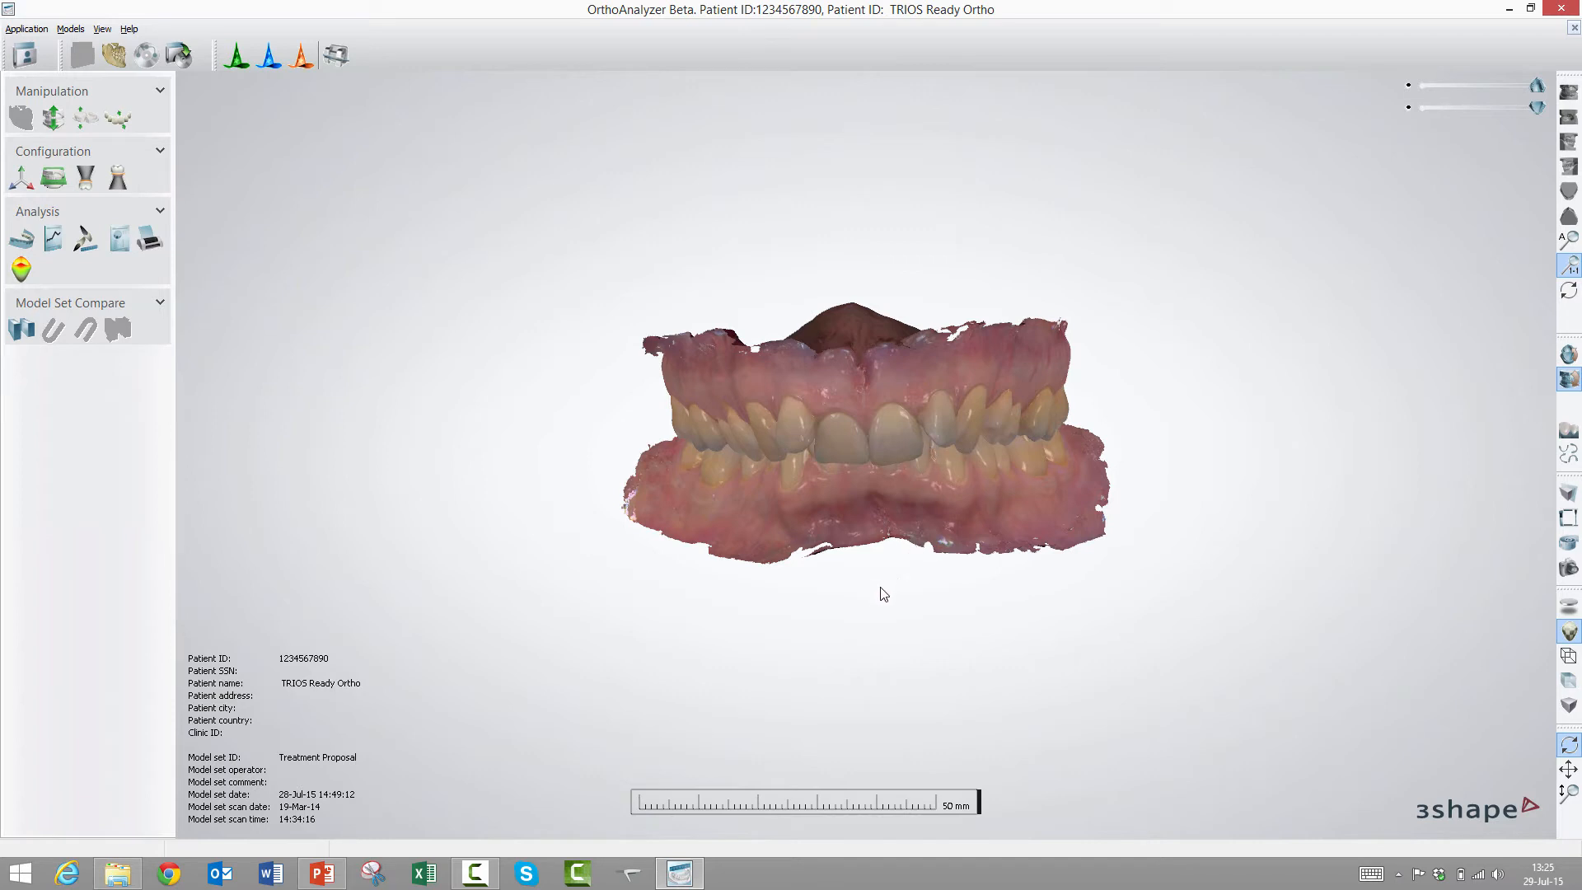
click(1569, 292)
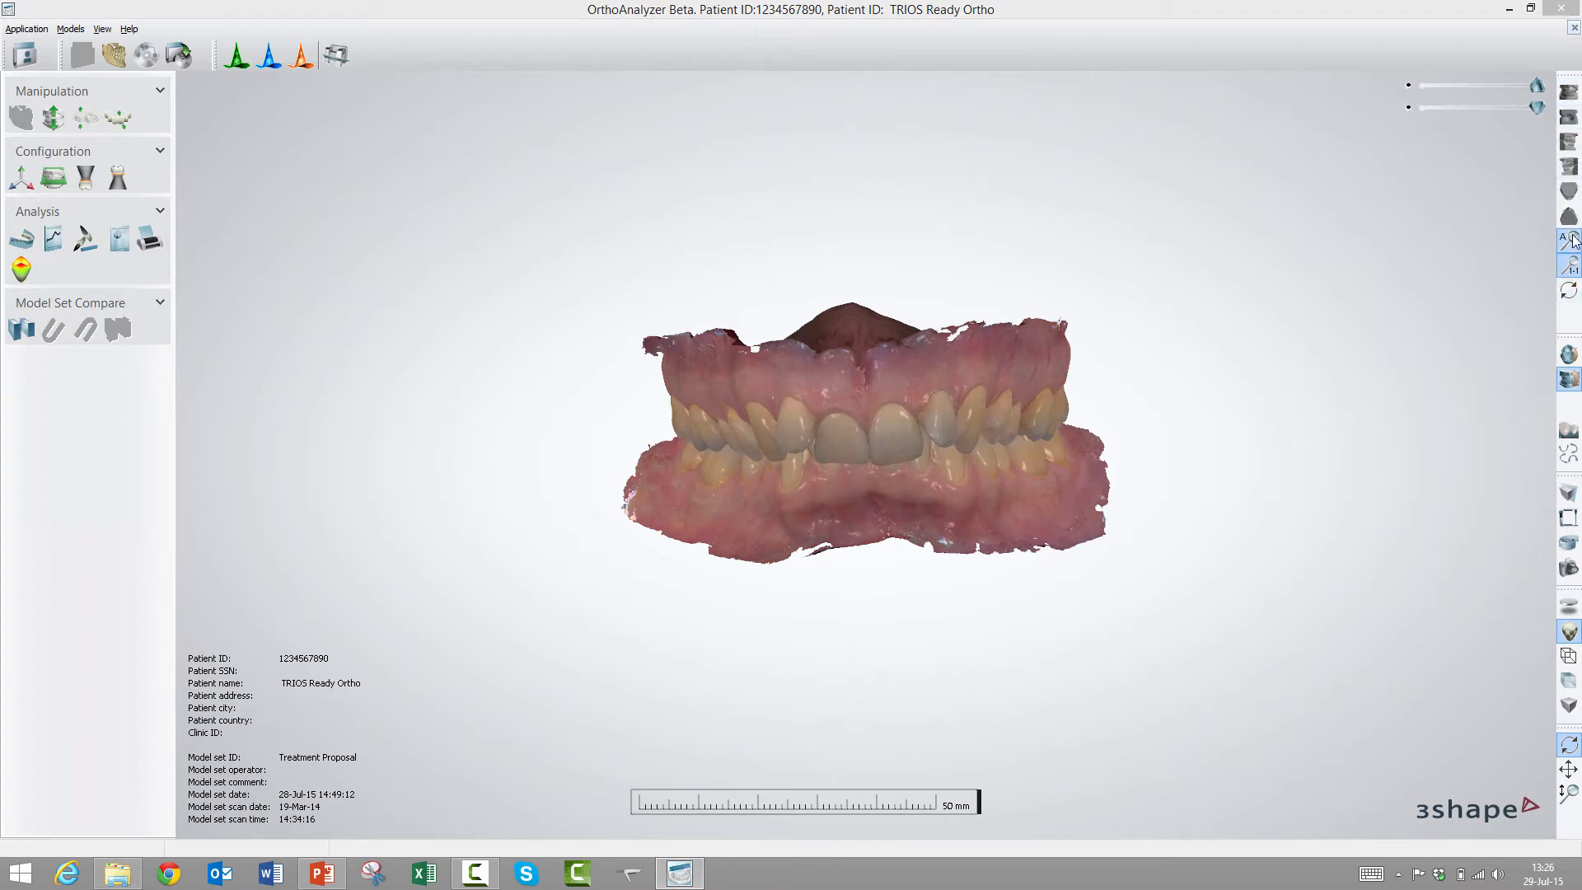
click(1569, 265)
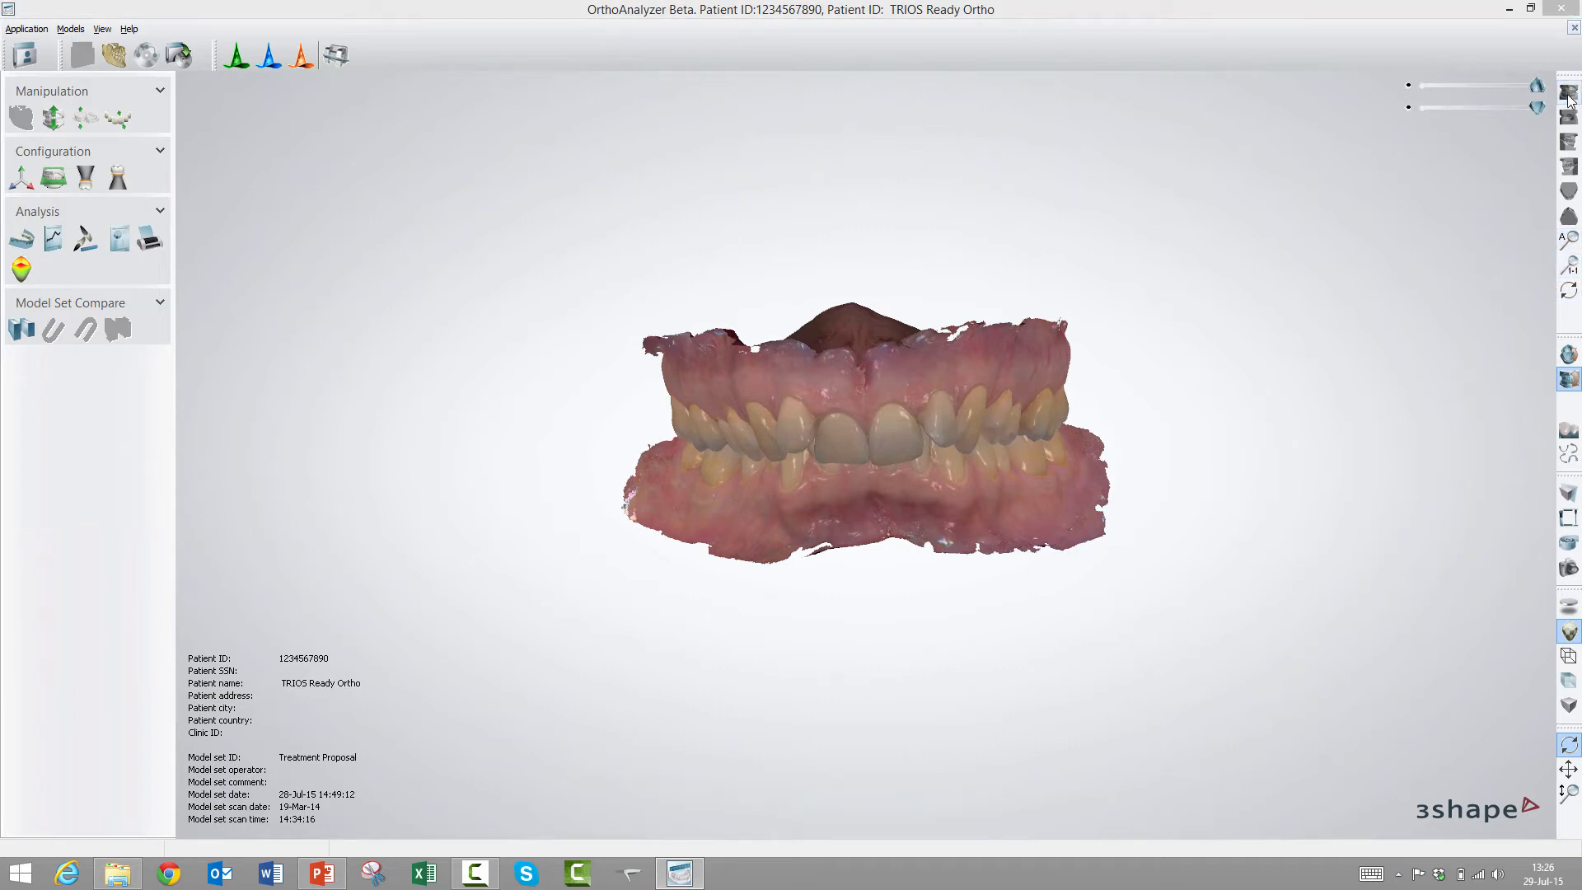
click(1567, 96)
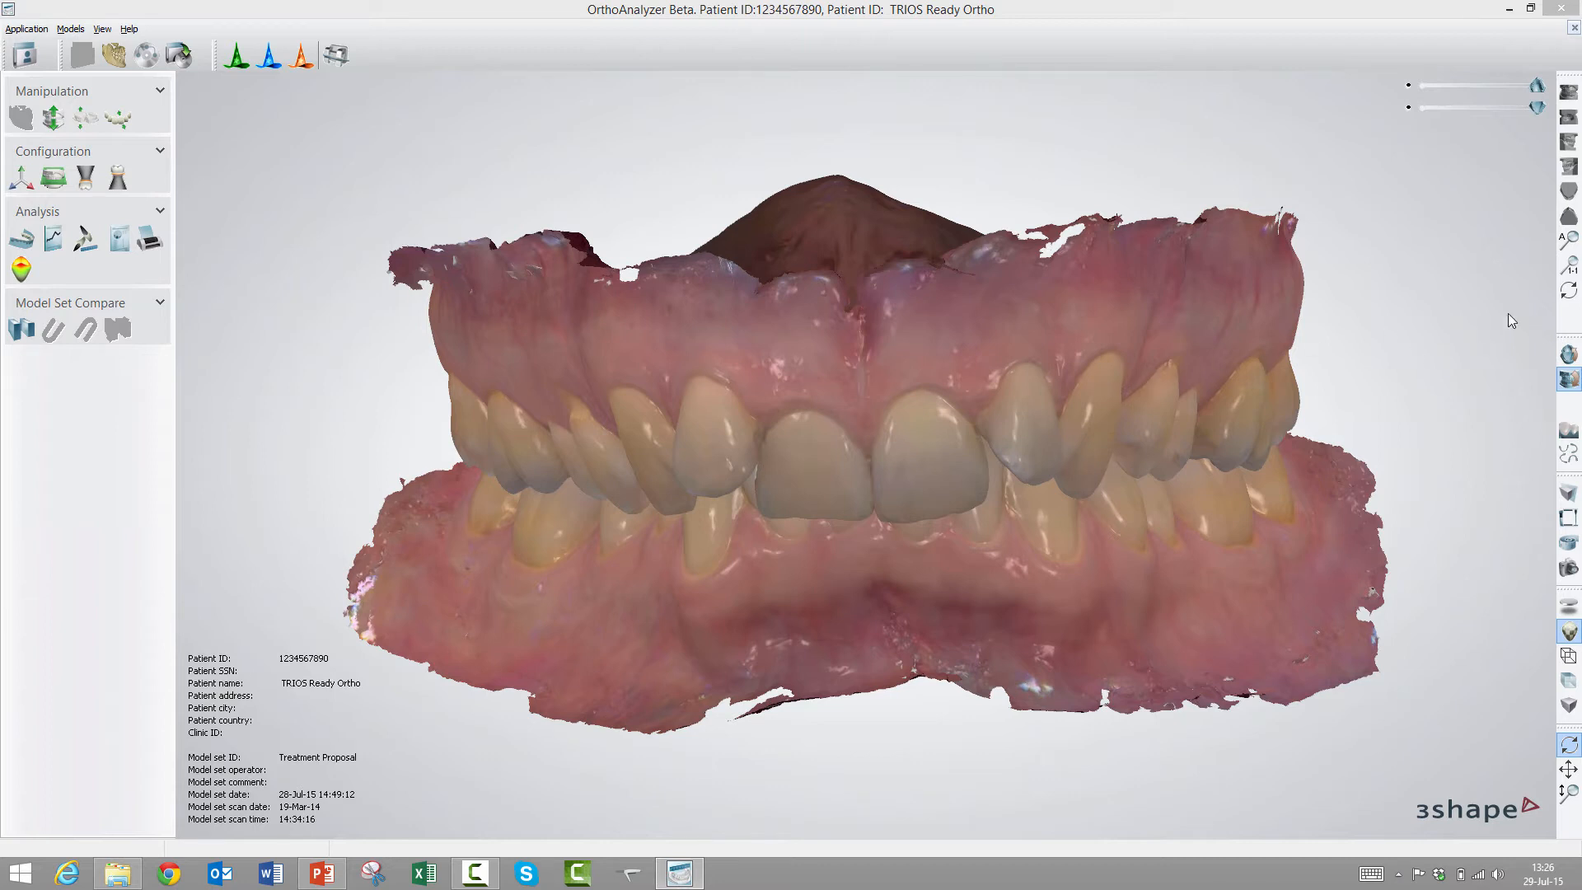
Rotate the closed bite freely to look into it from above, and return to the front view
click(1567, 291)
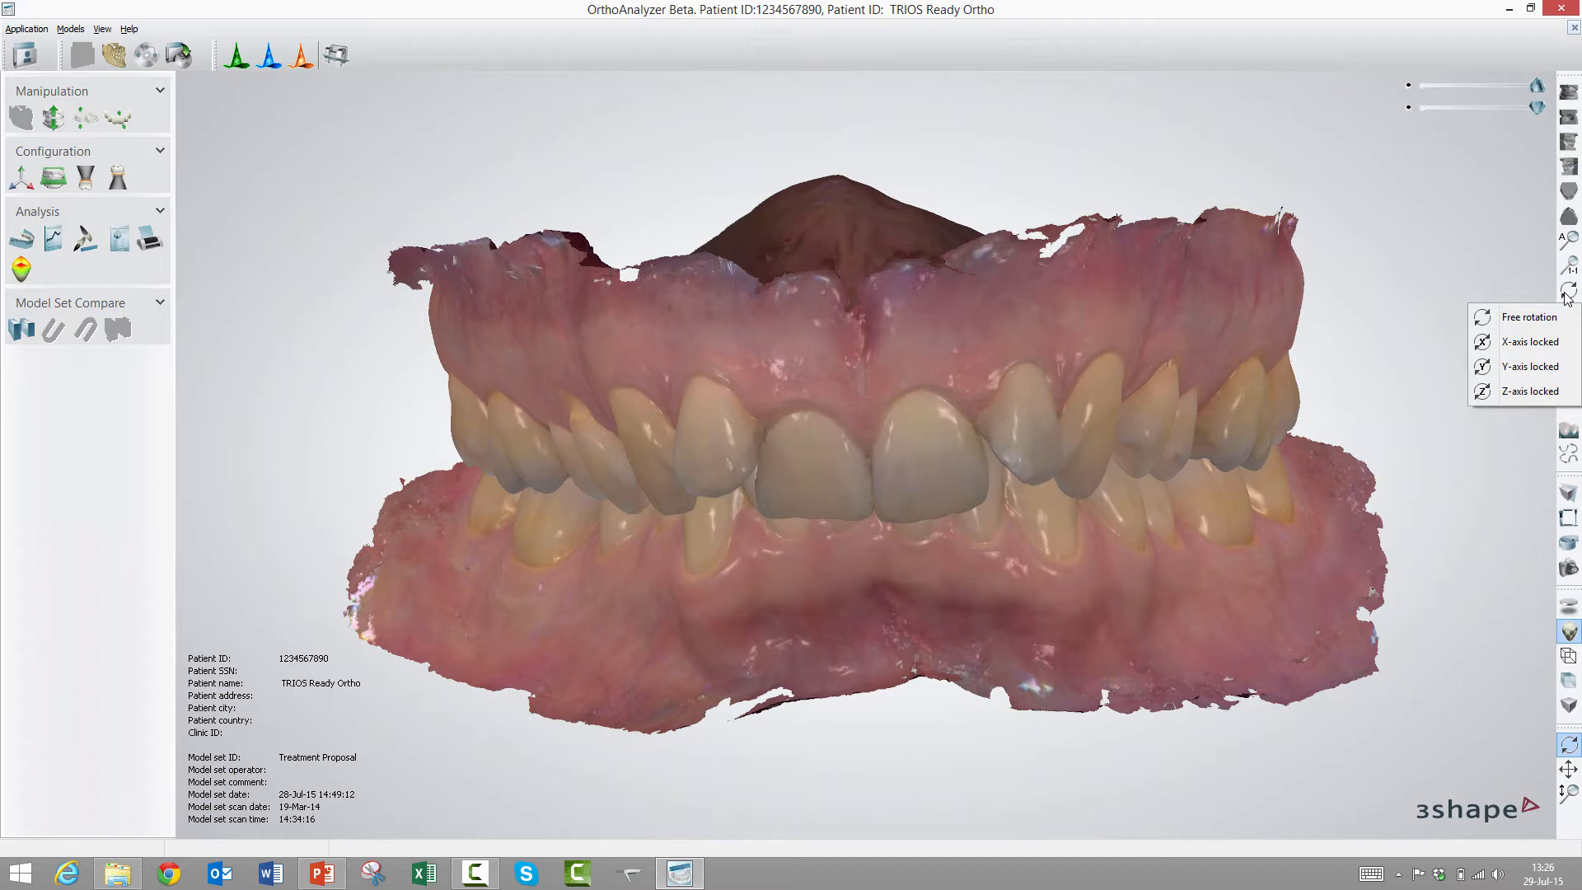
drag(896, 411, 1070, 250)
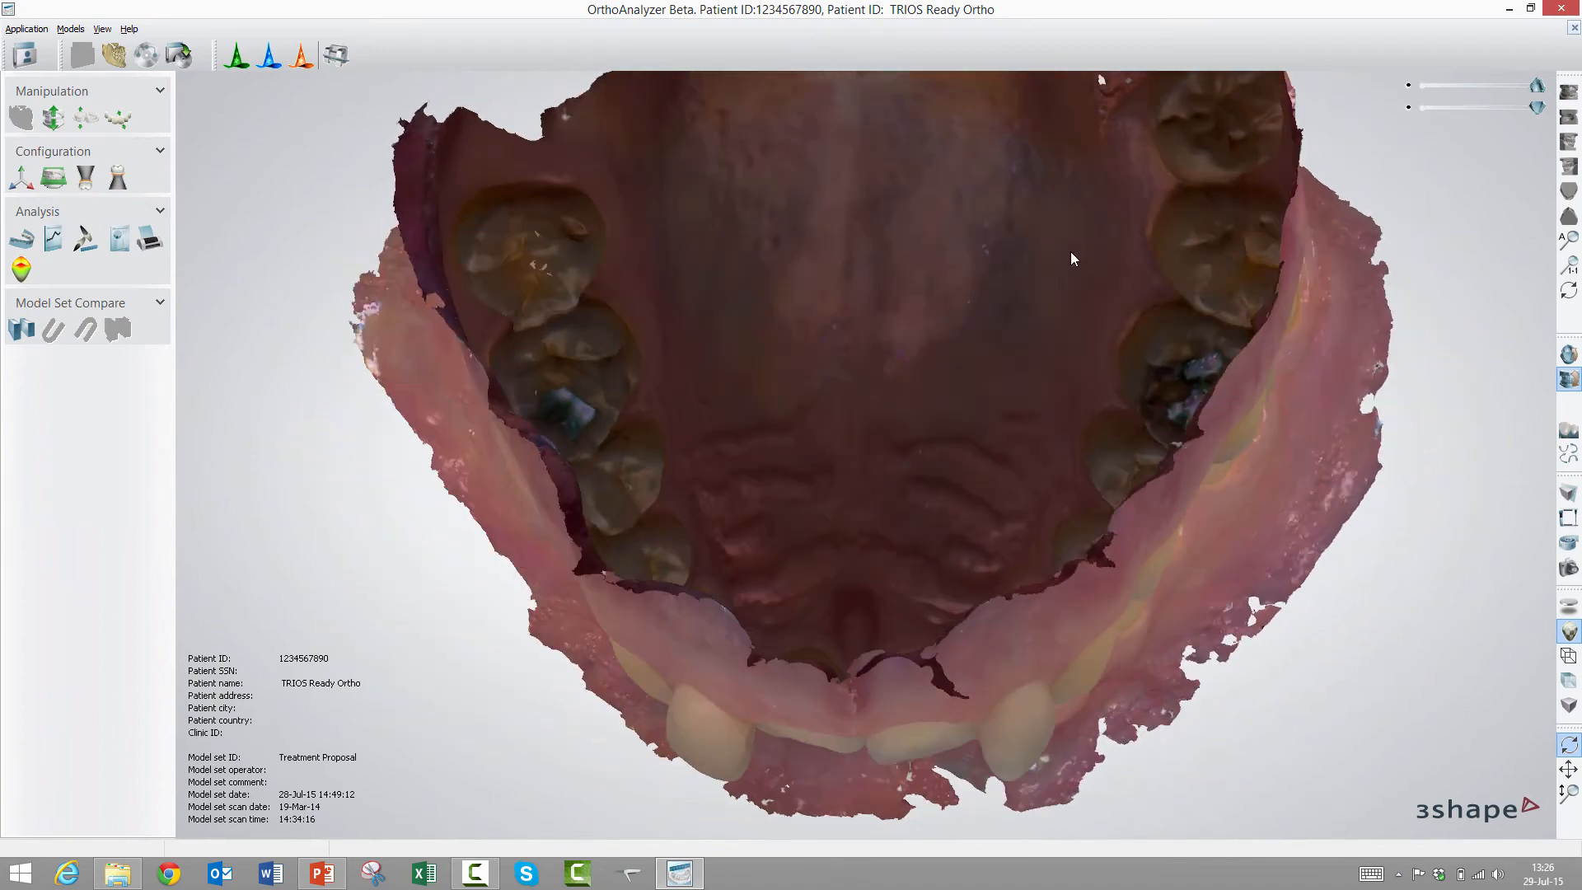
click(1568, 92)
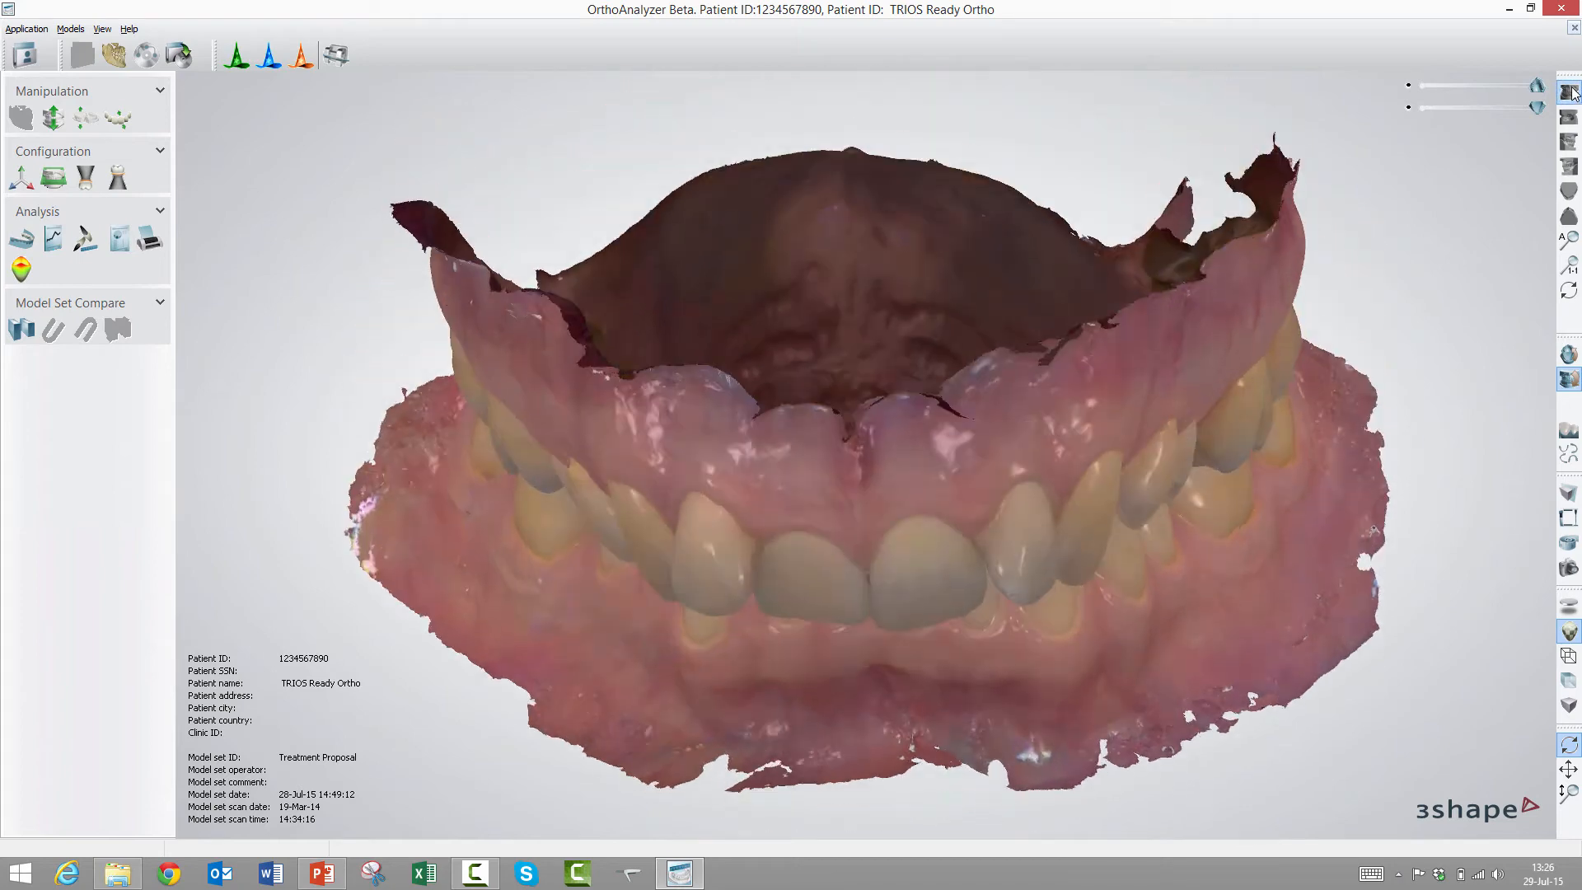
Turn the bite with rotation locked to the Y-axis, and tilt it with rotation locked to the Z-axis
click(1568, 290)
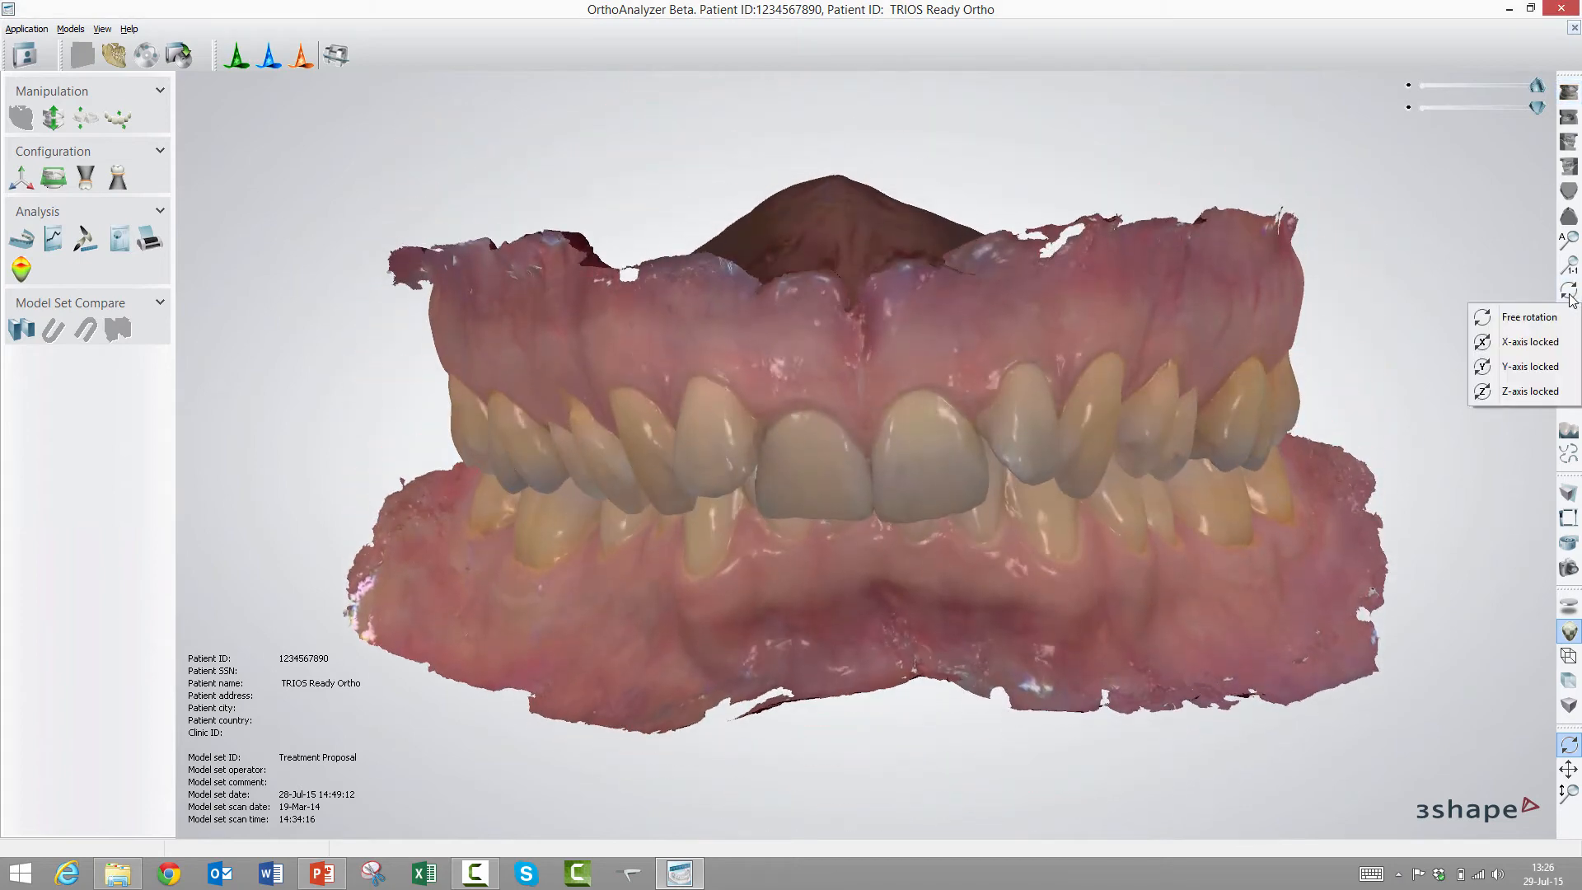
click(1483, 368)
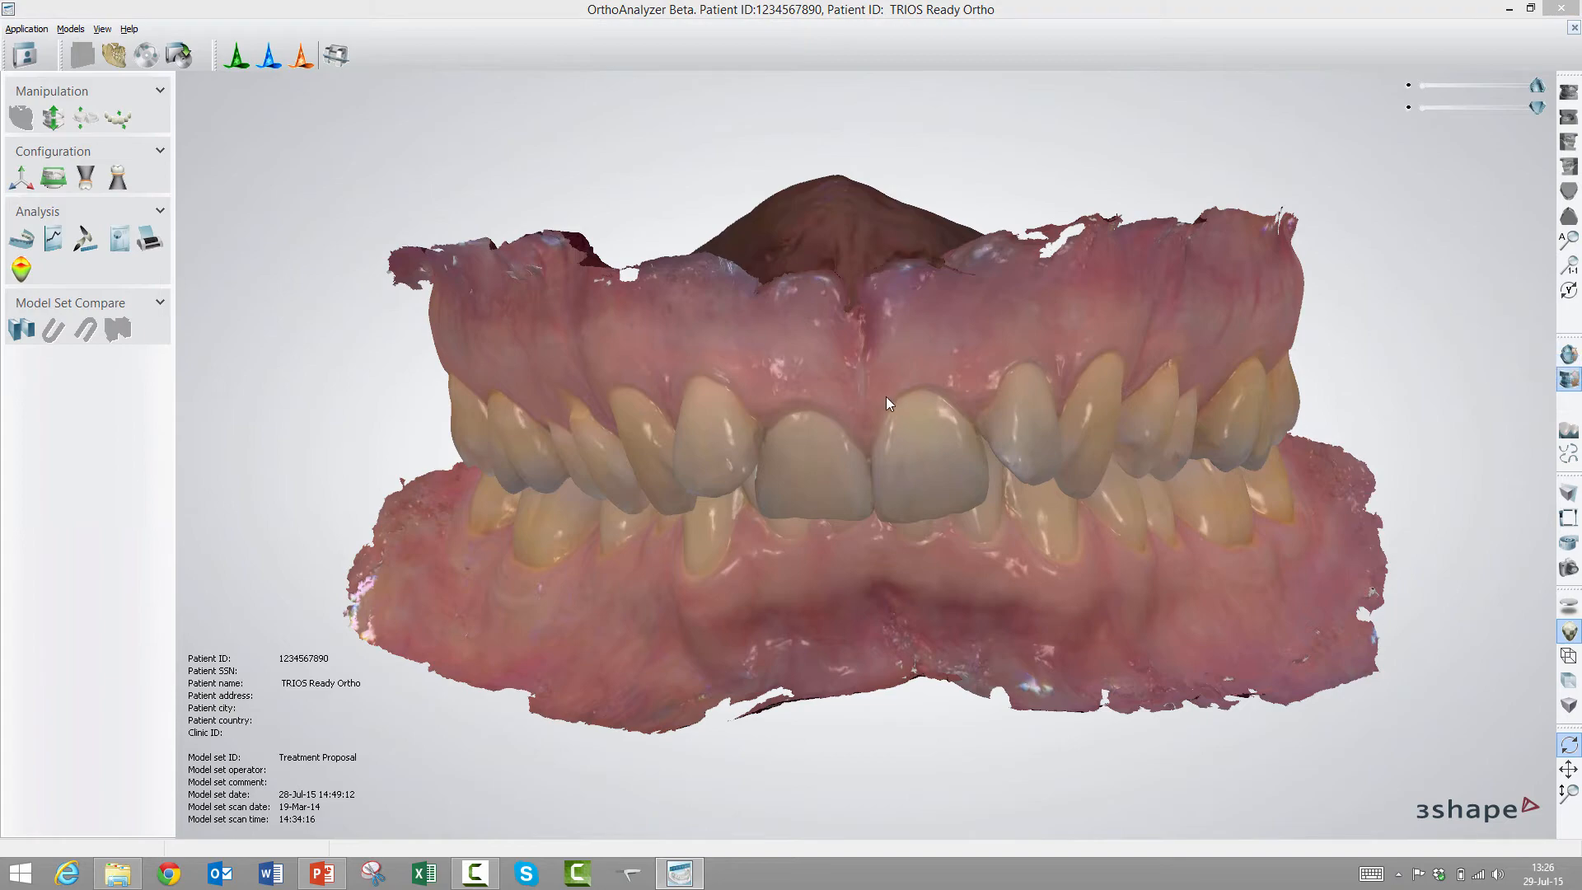
drag(858, 366, 852, 398)
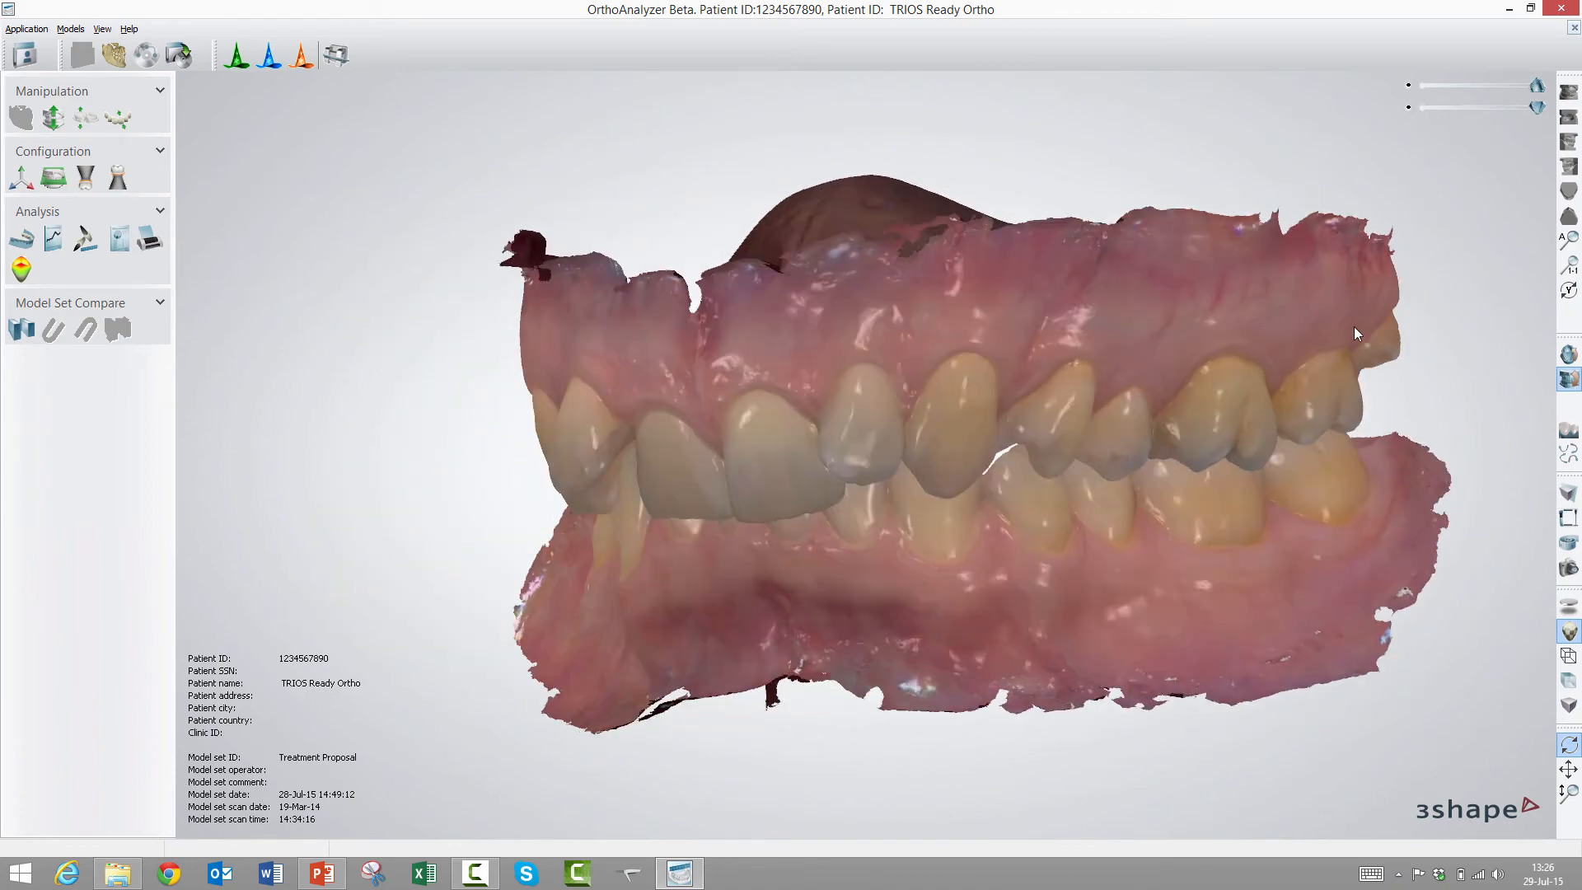
click(1568, 290)
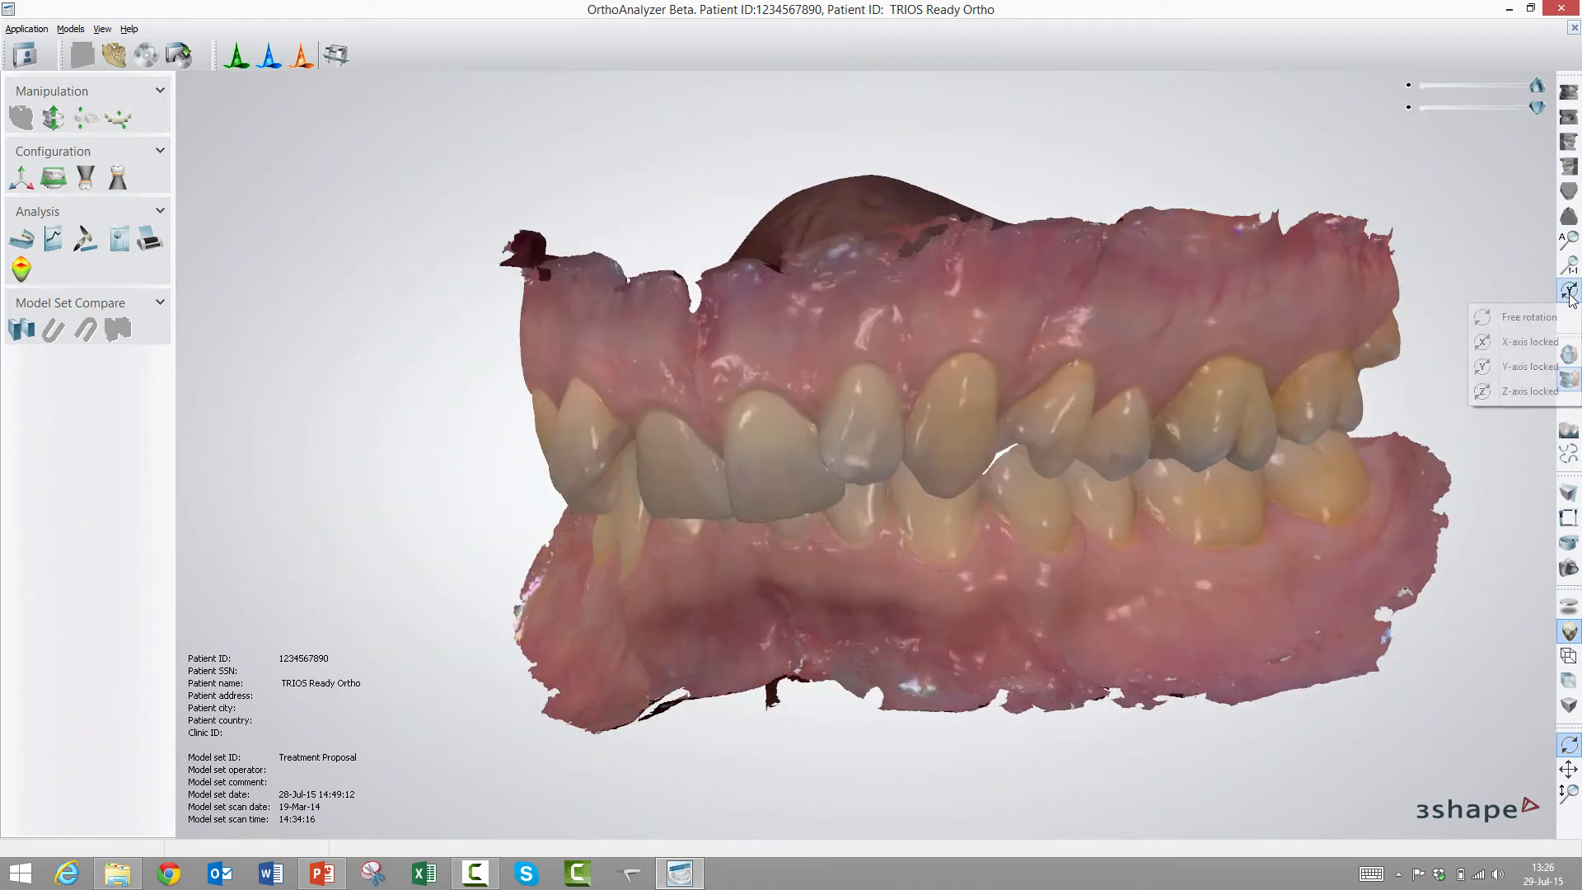
click(1485, 392)
drag(1055, 422, 1036, 486)
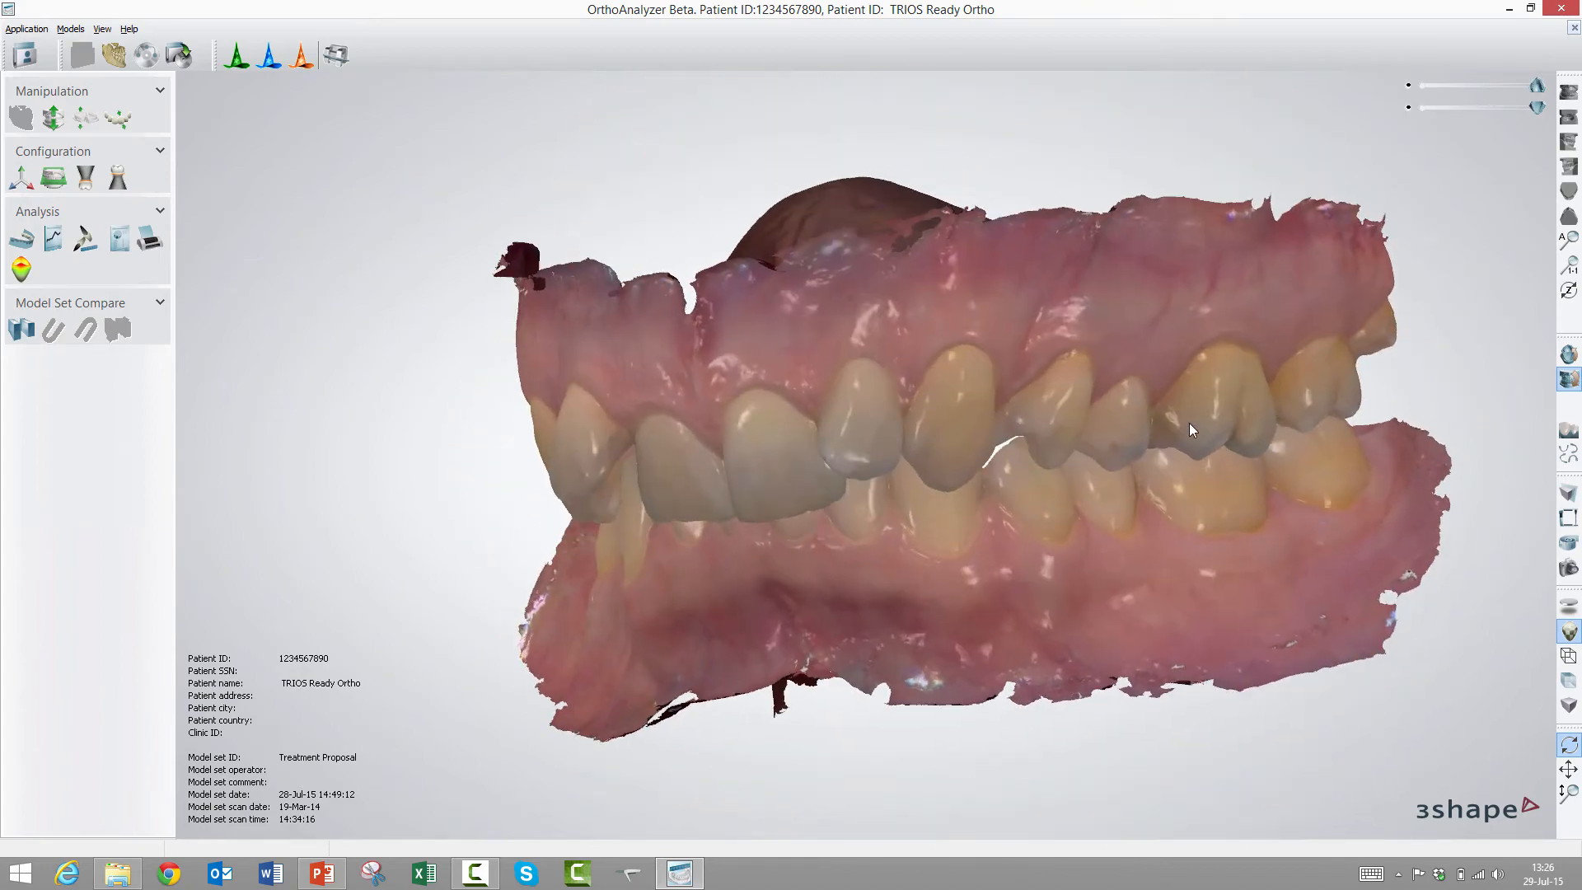
Restore free rotation and show the closed bite from the front
click(1568, 291)
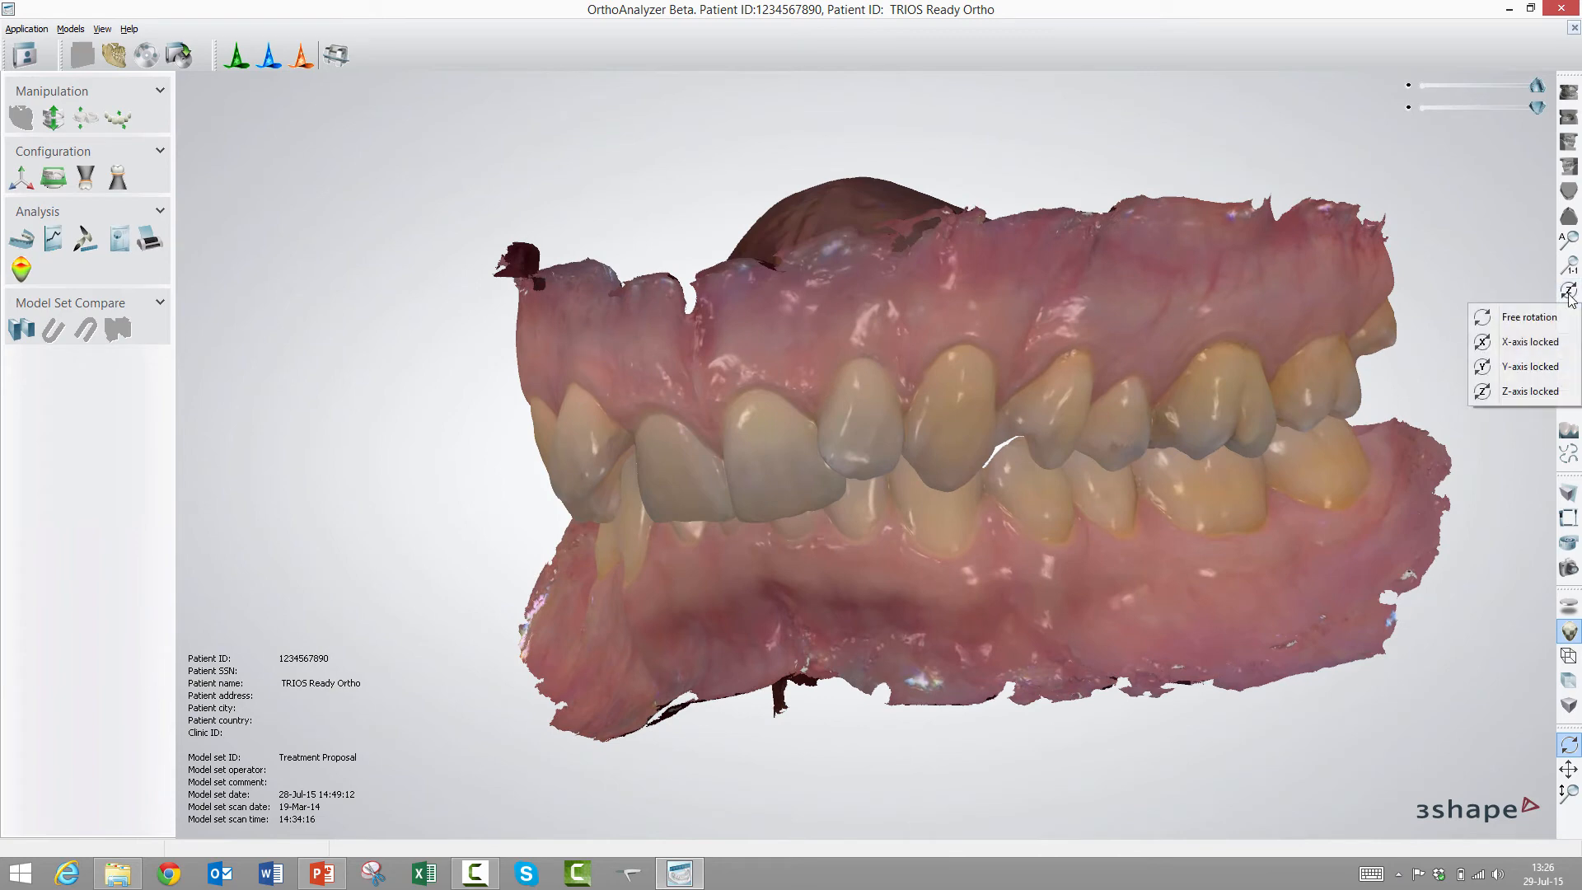
click(1522, 318)
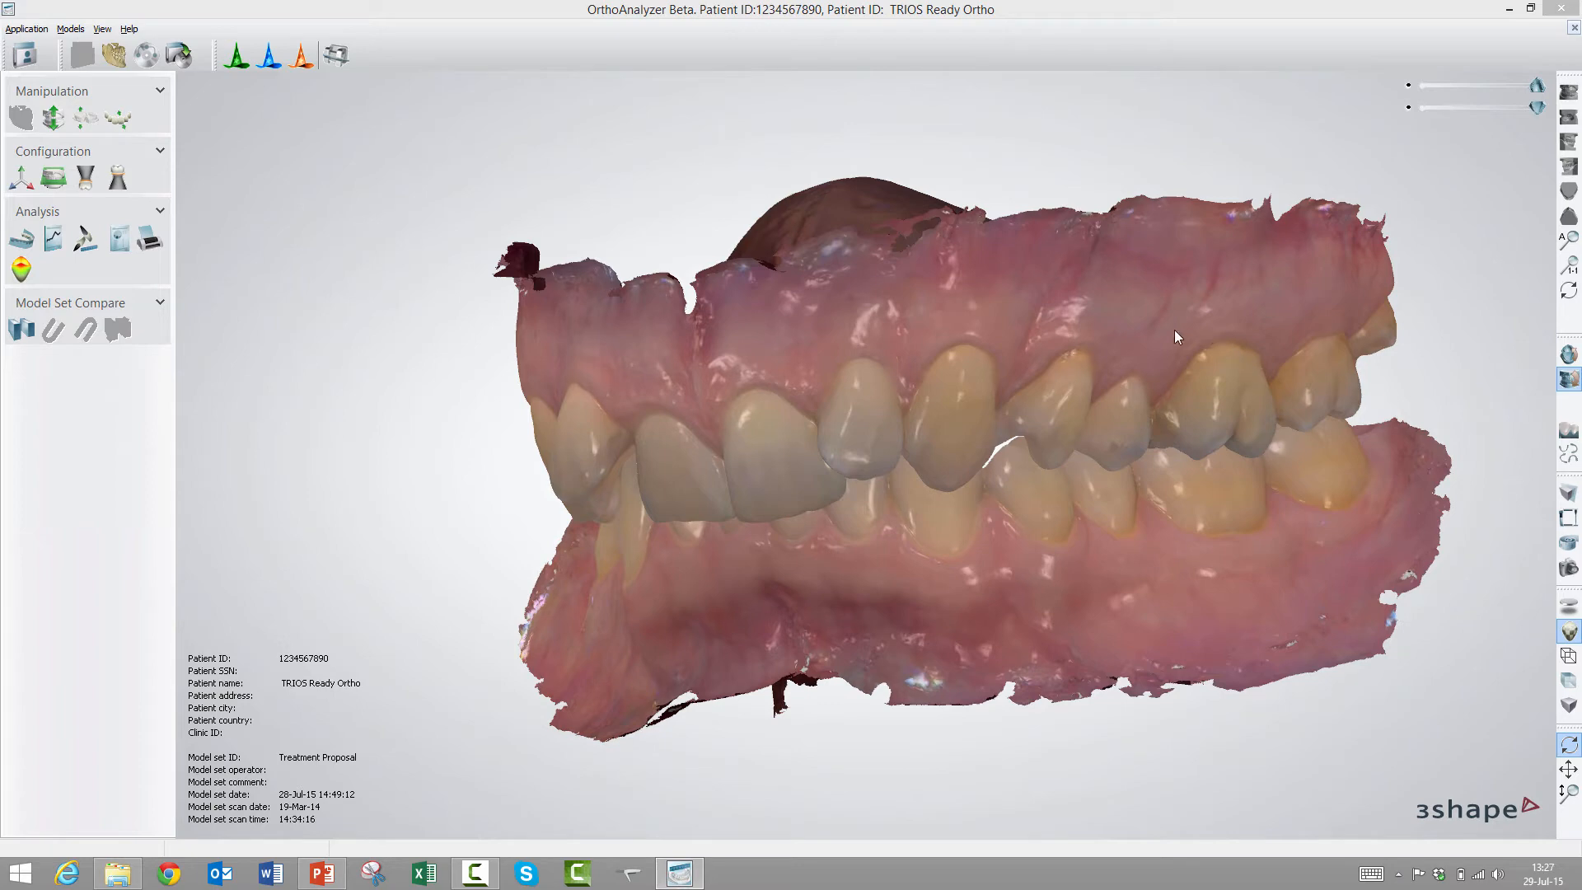
click(1567, 92)
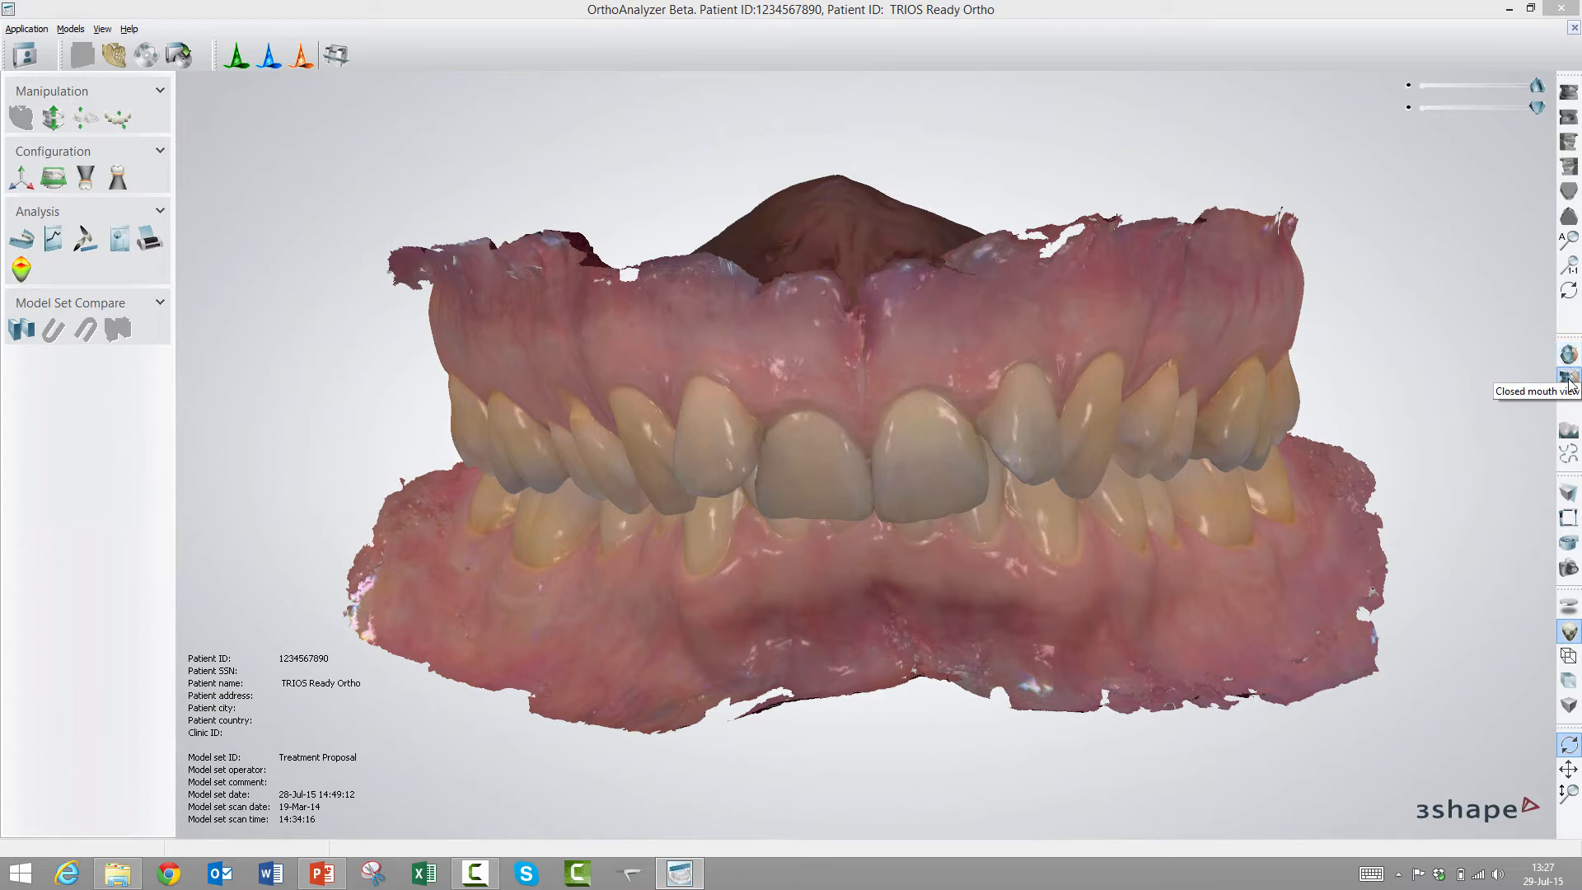
click(1568, 380)
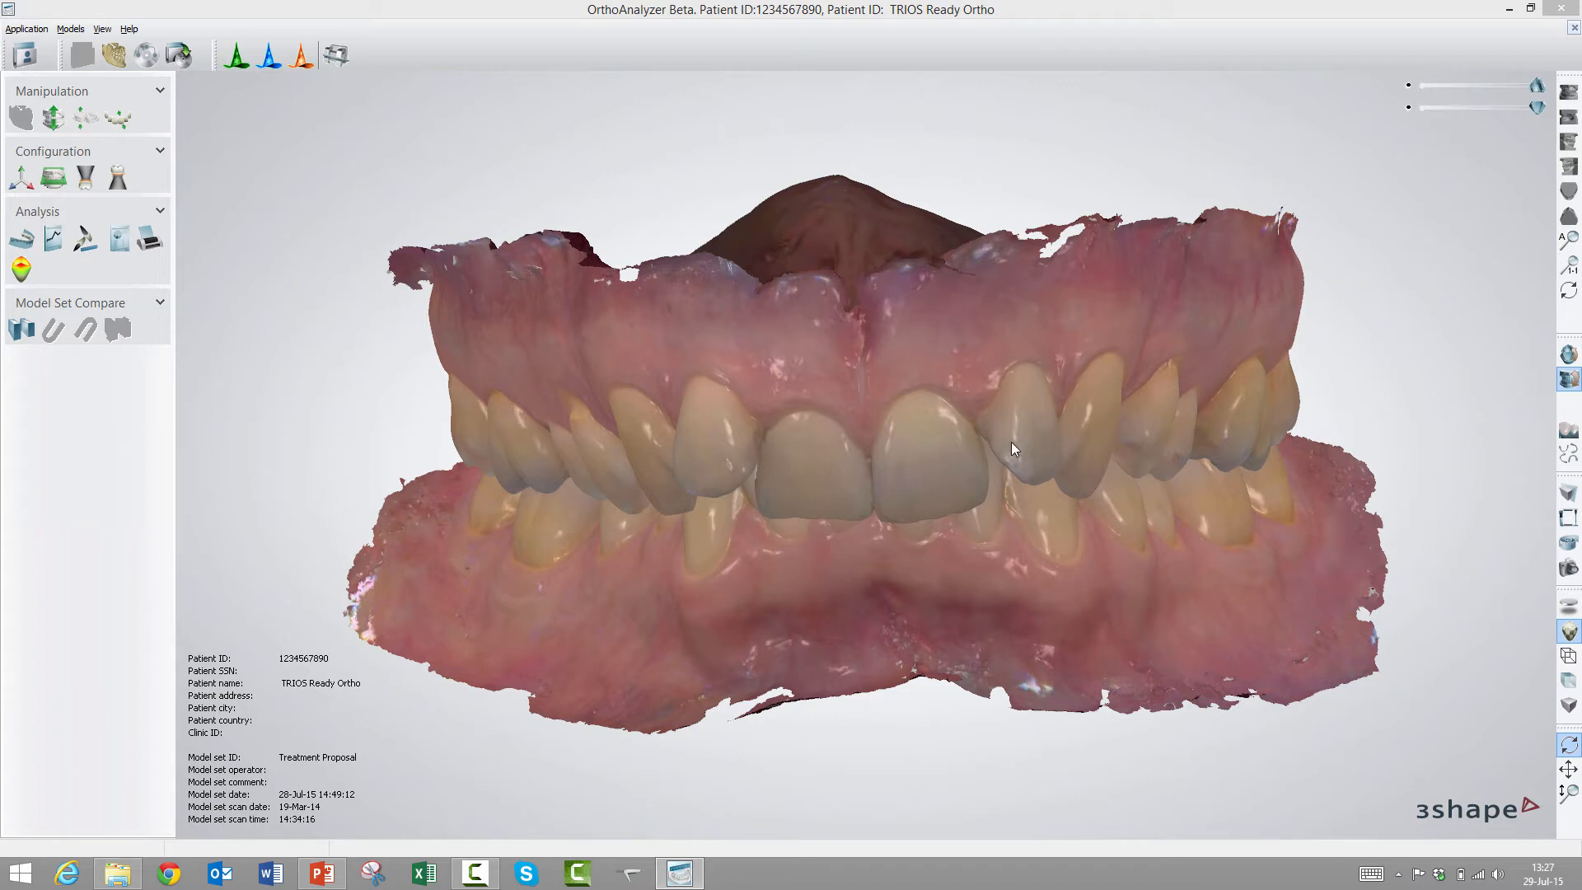
Show the segmented teeth and select several upper front teeth individually, finishing on the patient's upper left central incisor
click(1570, 433)
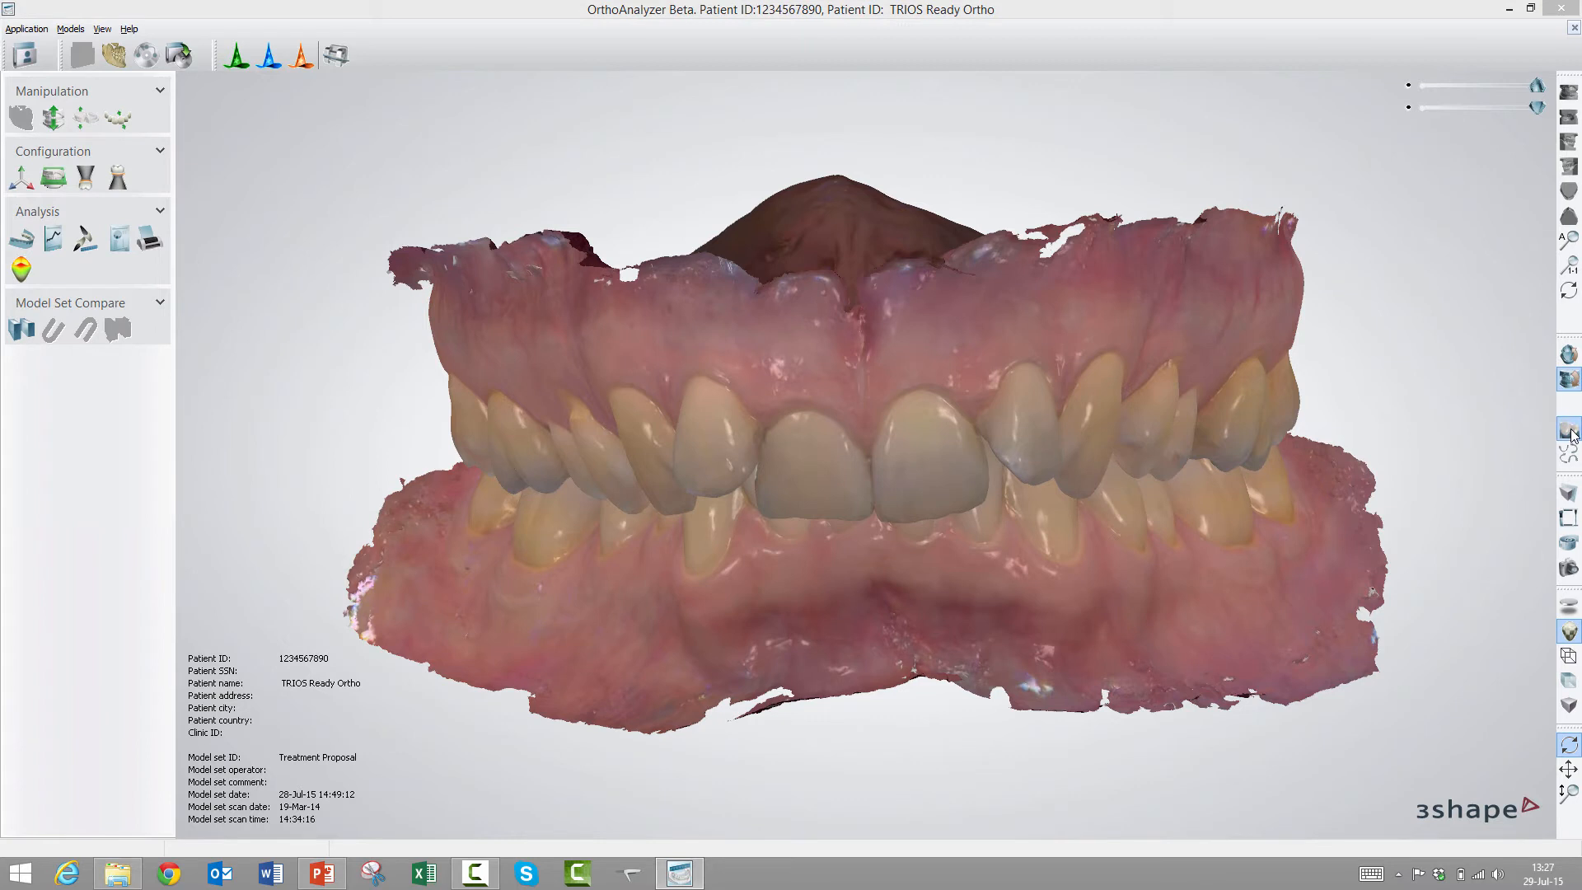
click(922, 468)
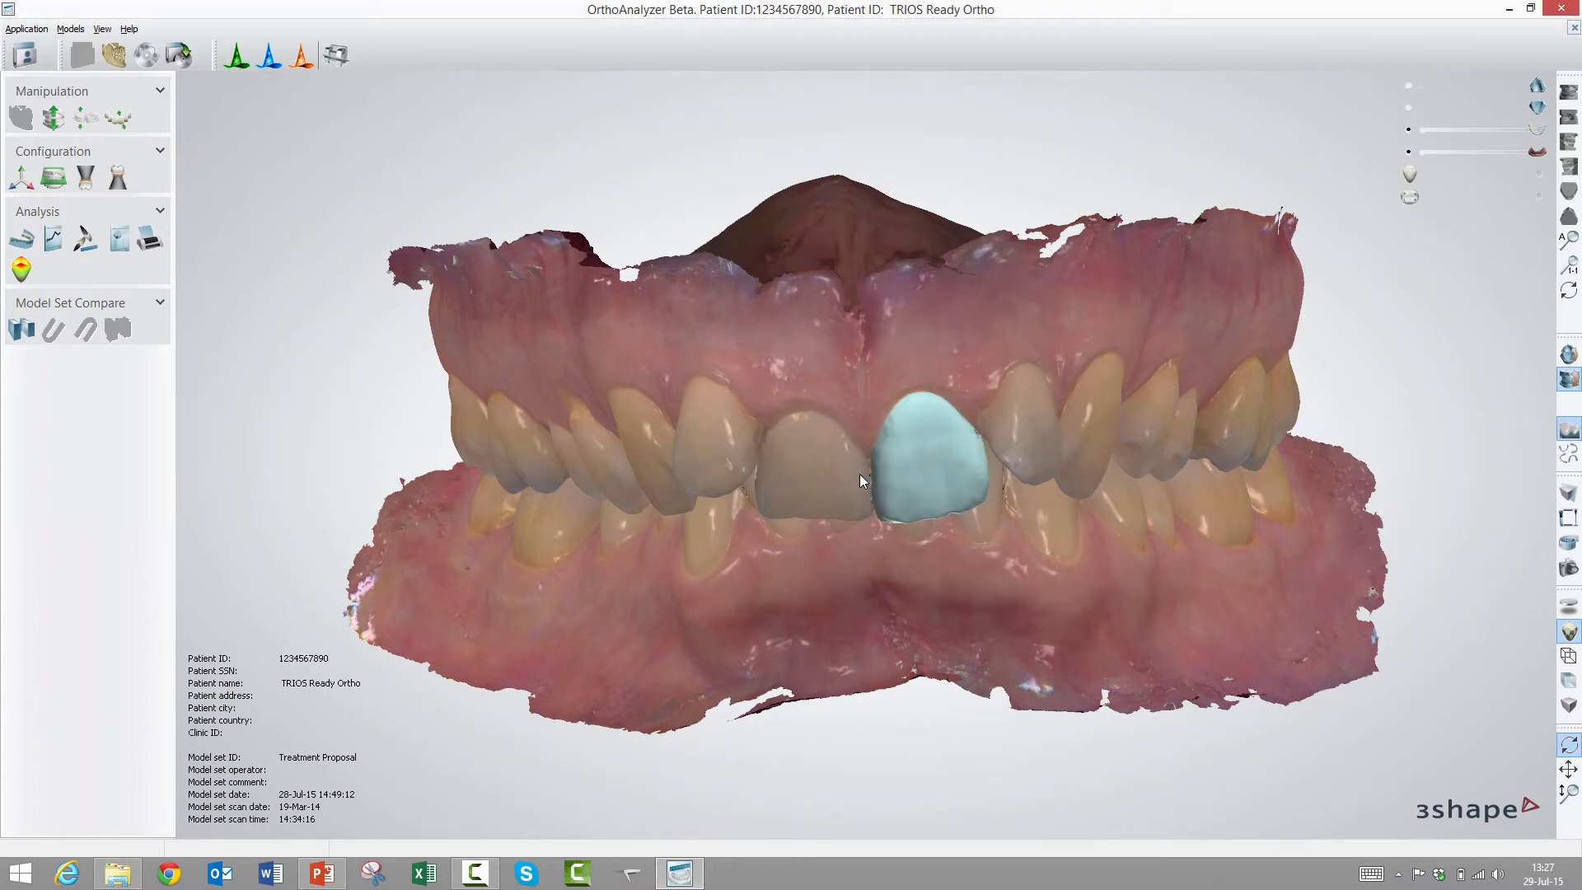
click(825, 476)
click(710, 449)
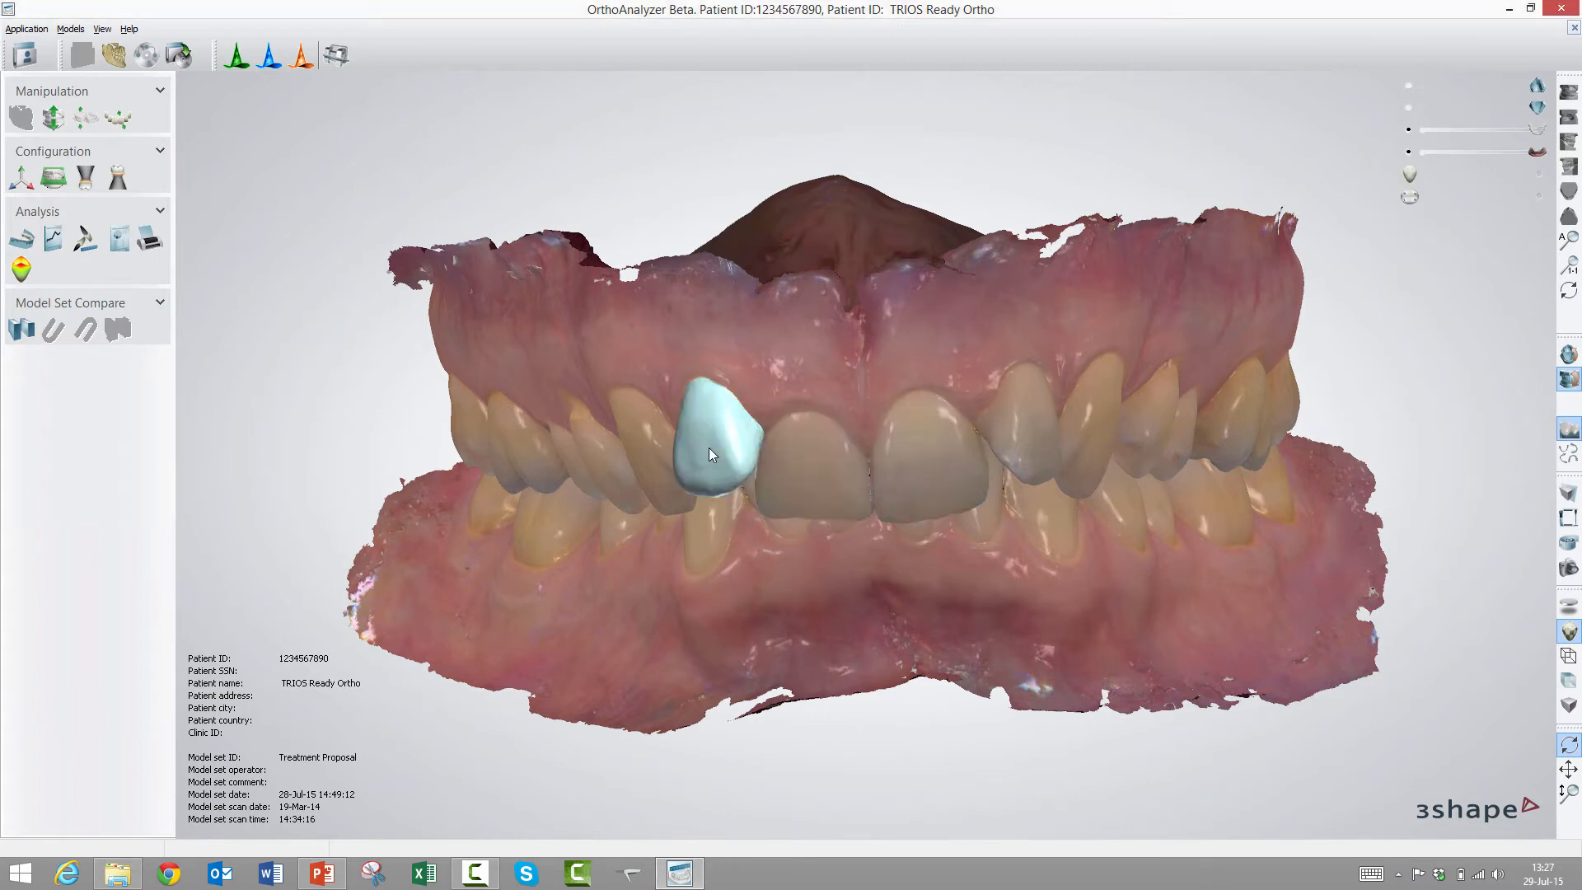
click(645, 450)
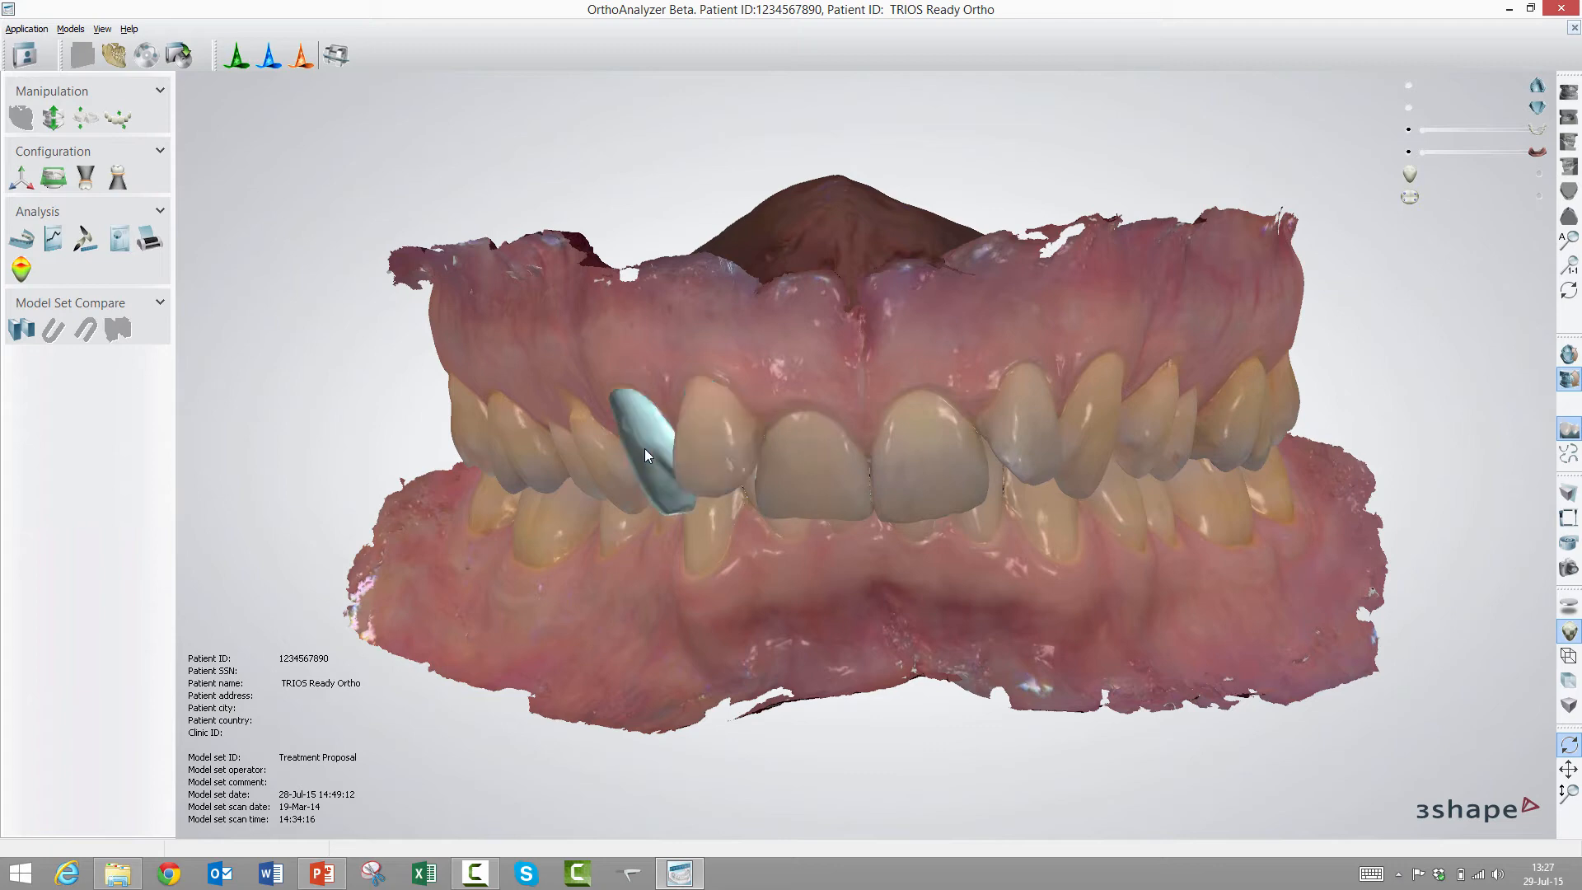
click(598, 463)
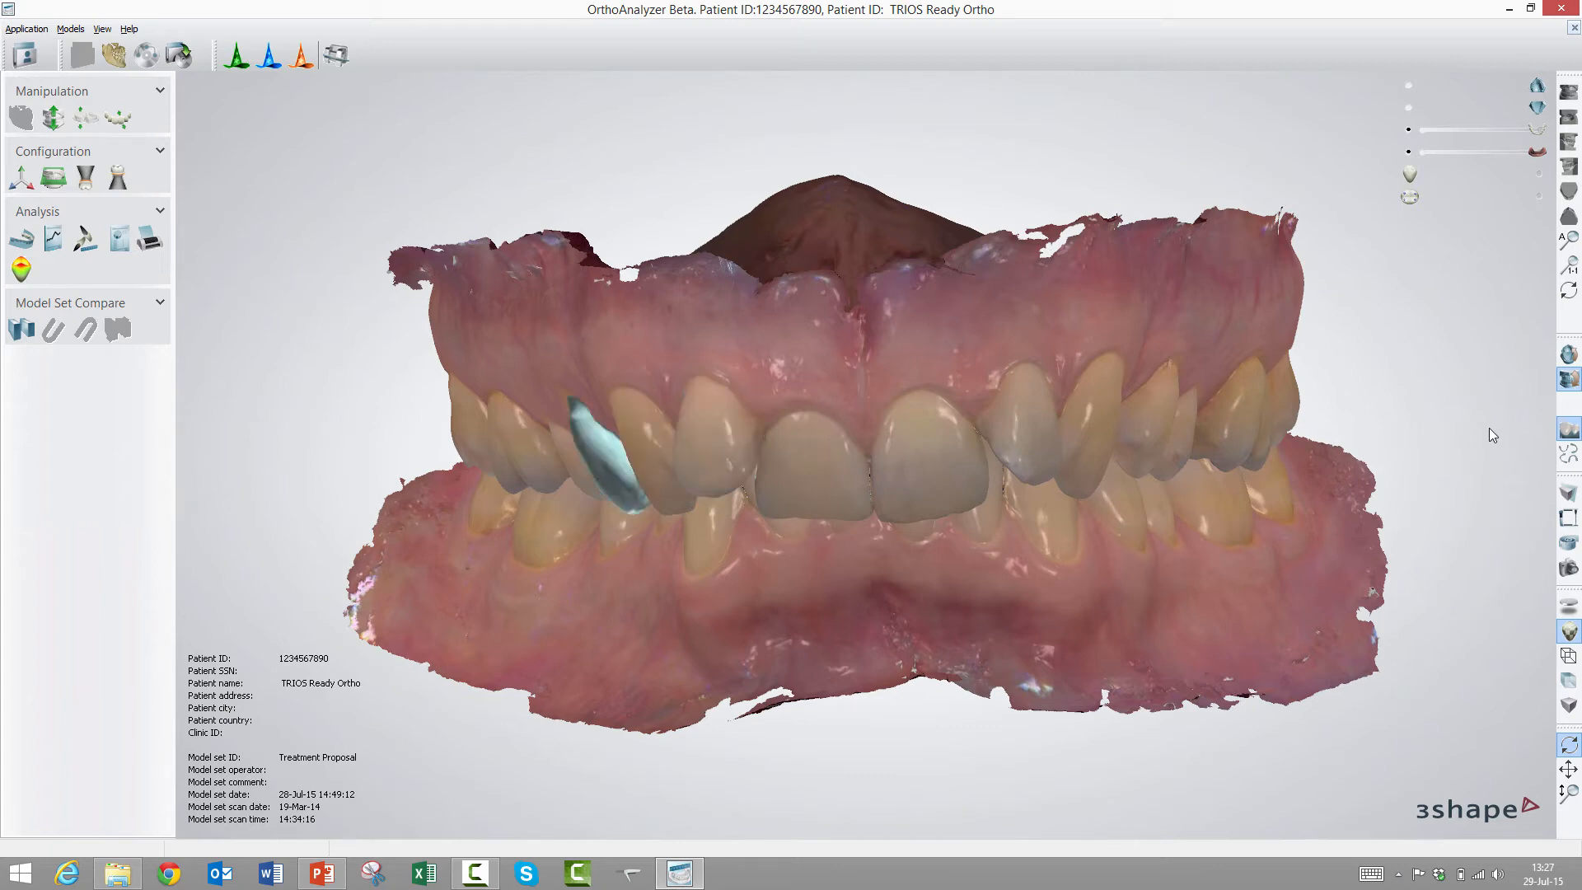
click(922, 458)
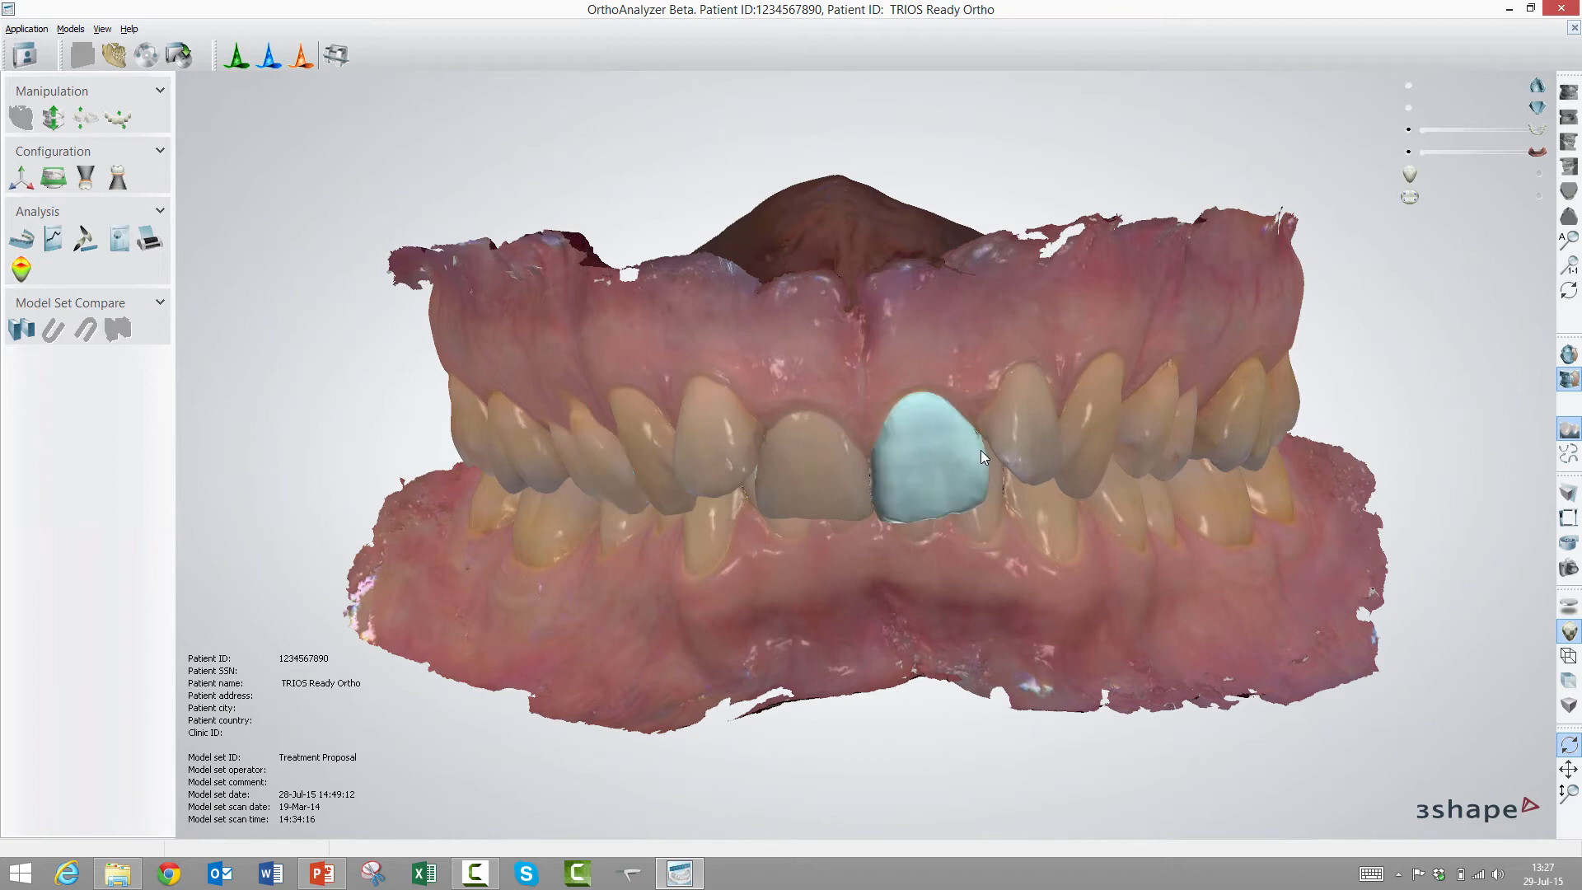
Select the patient's upper left lateral incisor and turn off the segmented teeth display
click(1025, 427)
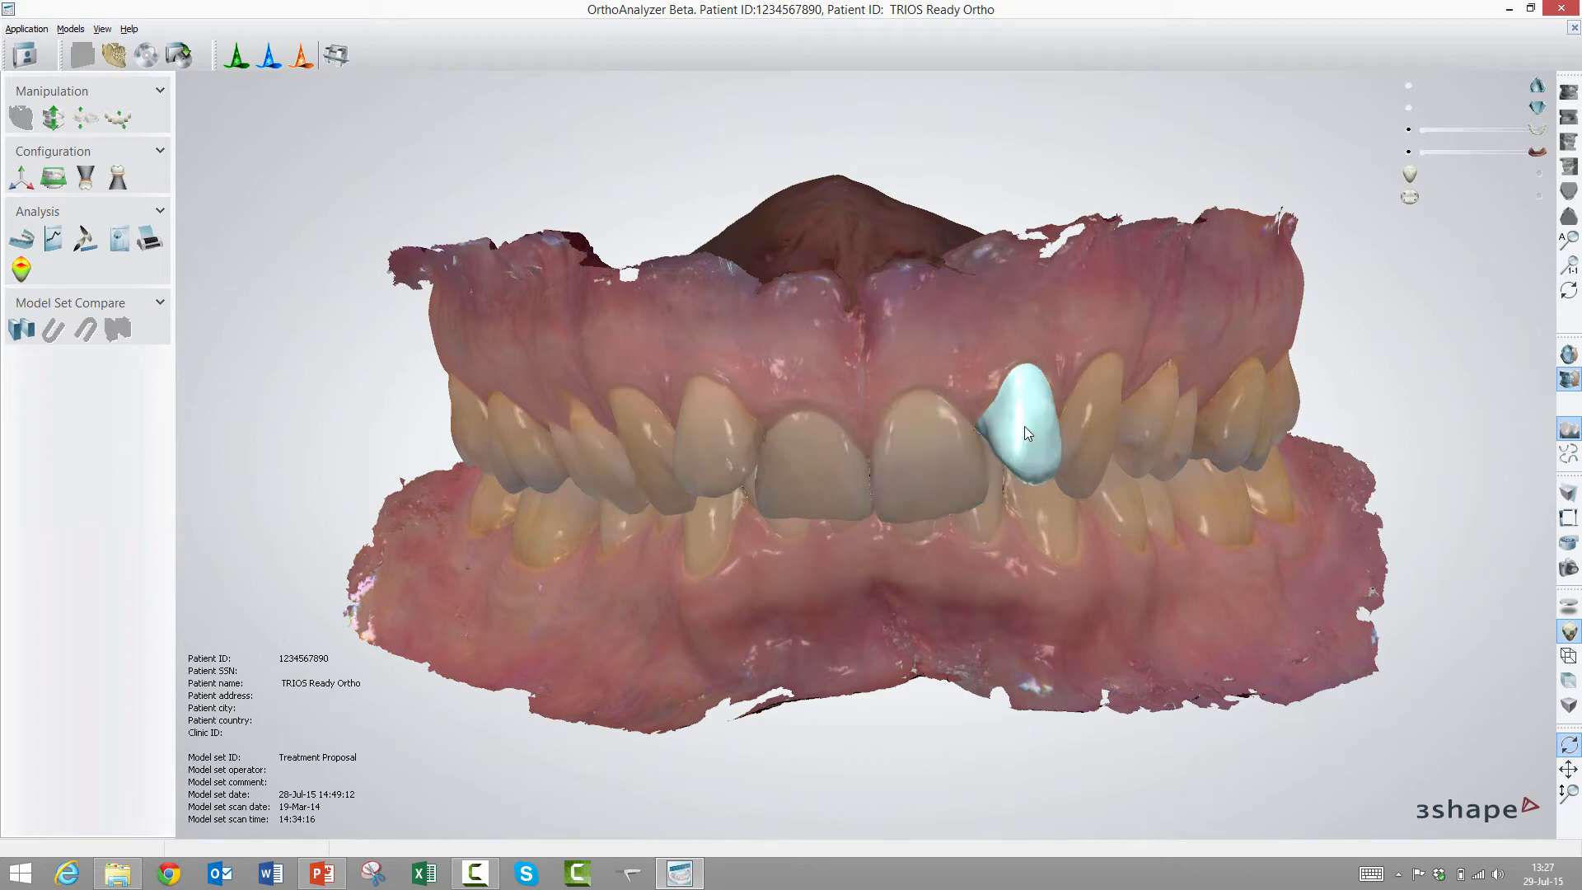
click(1570, 430)
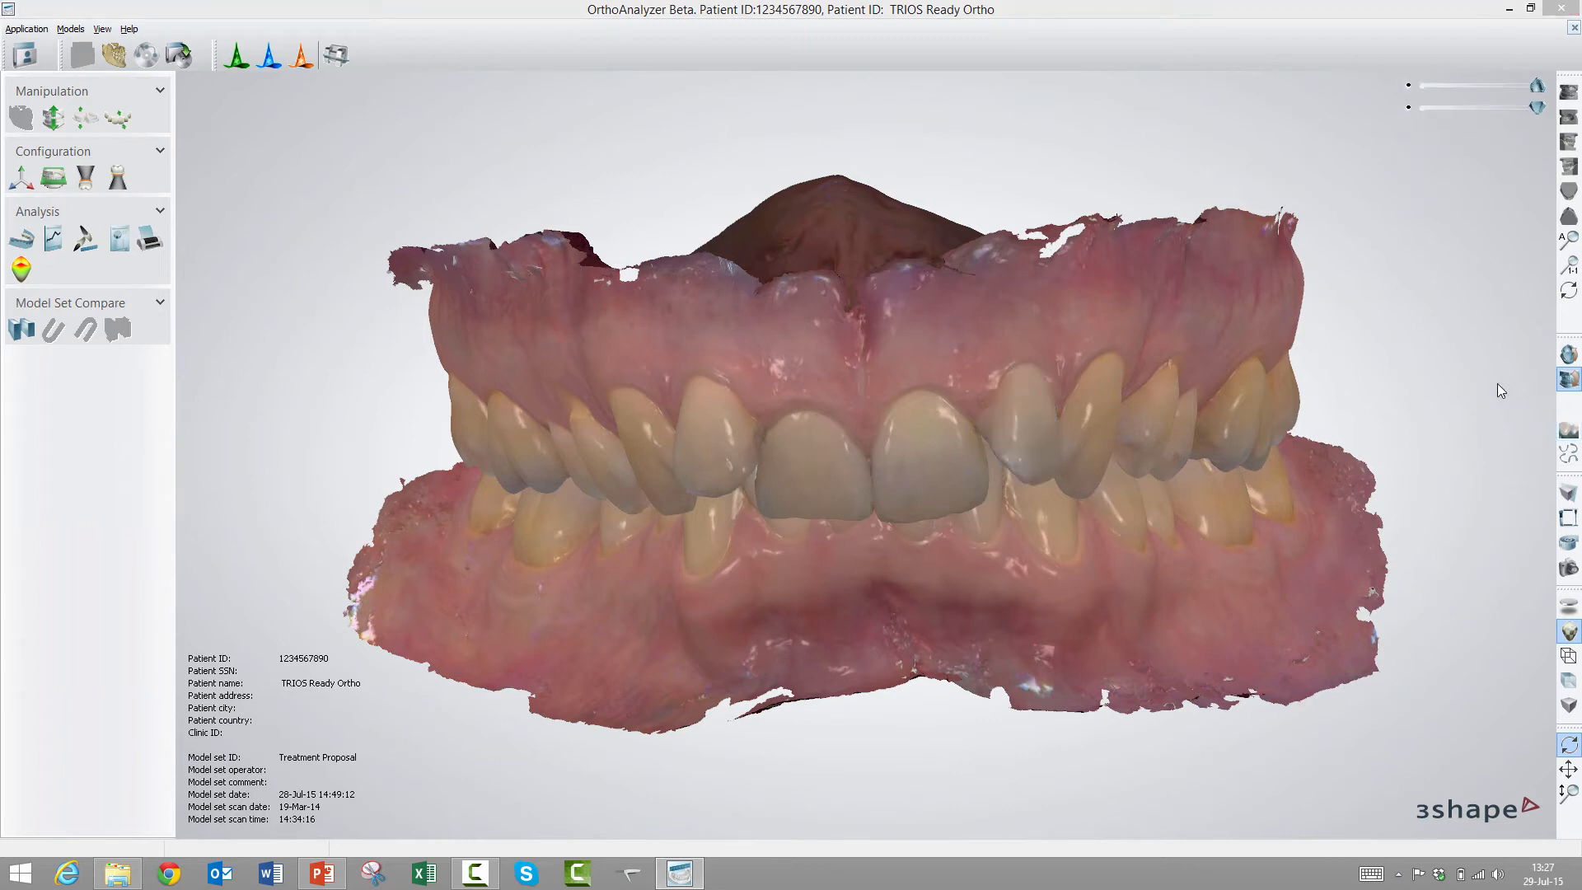
Show the six standard views beneath the main model, rotate the closed bite freely, and hide the extra views
click(1570, 454)
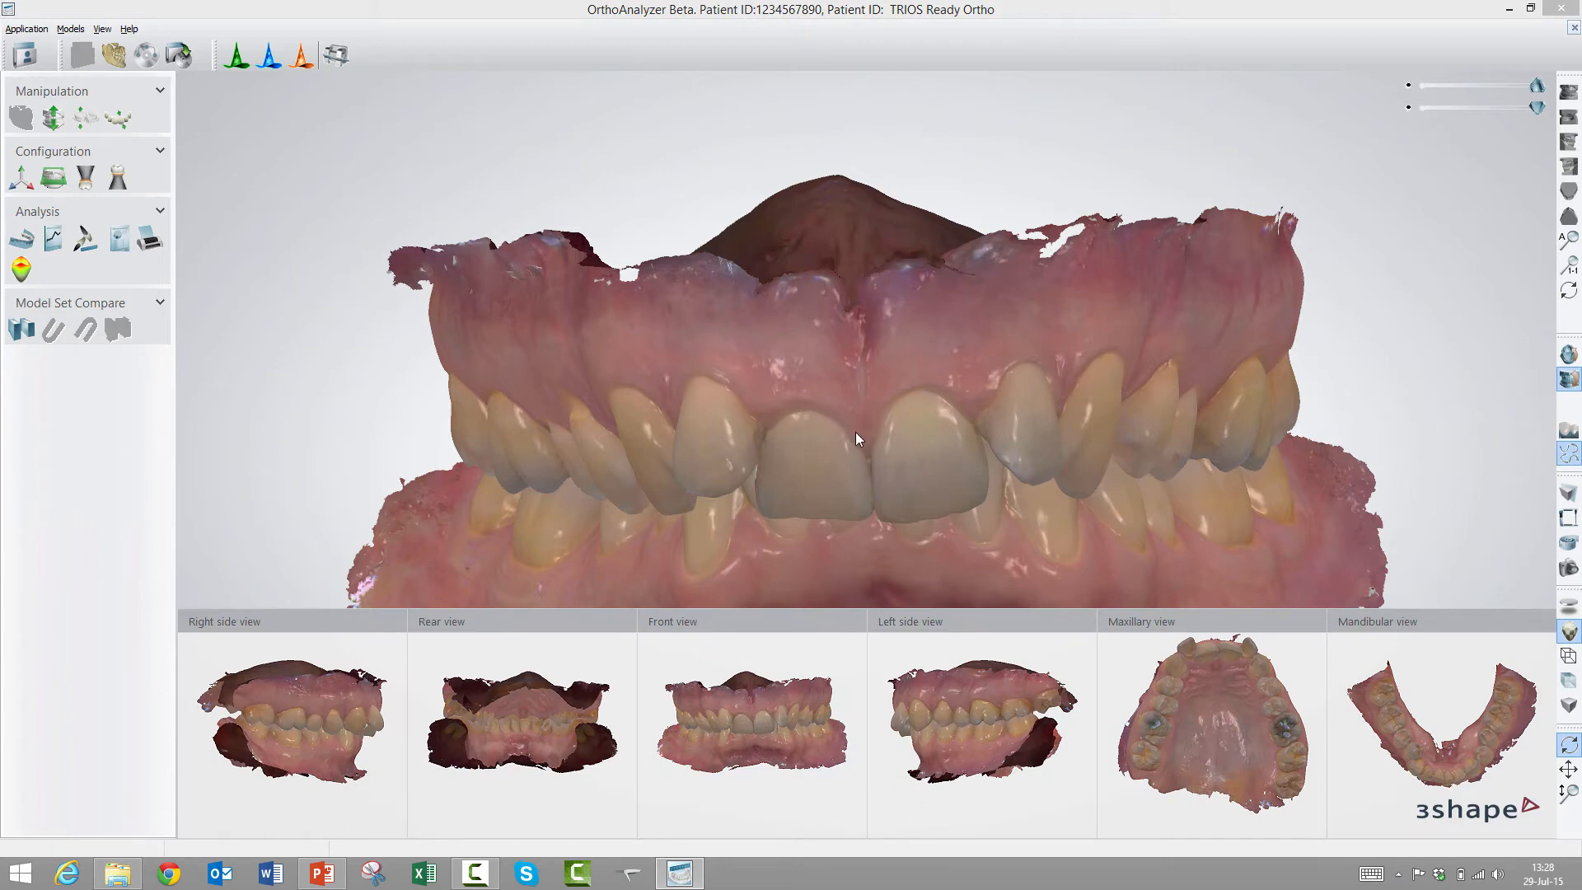
drag(855, 431, 877, 383)
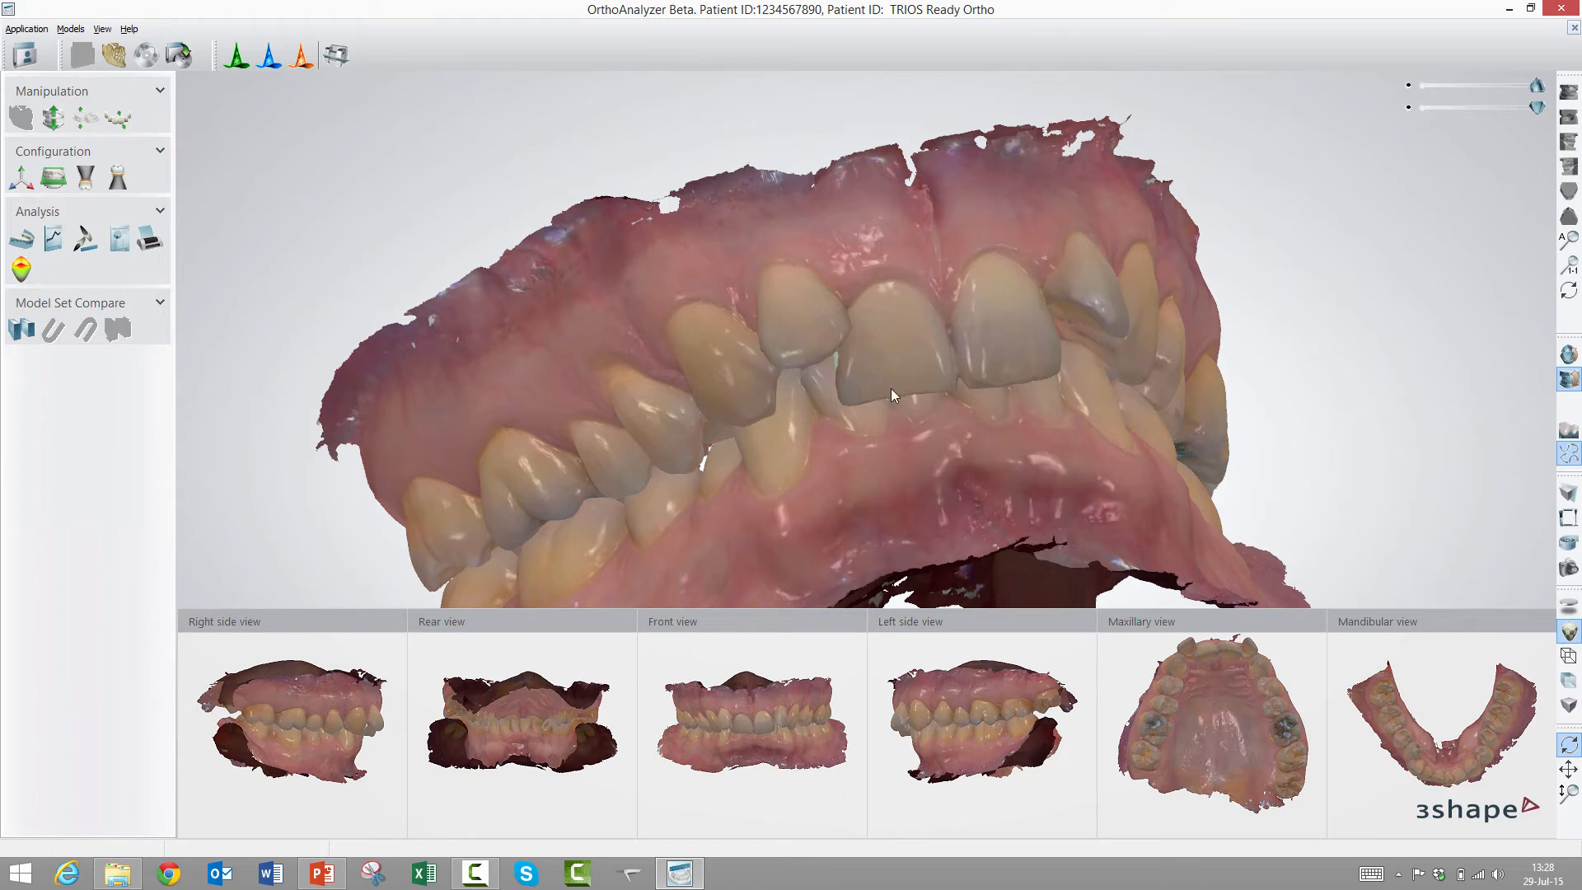
mouse_move(921, 348)
right_down()
mouse_move(901, 369)
mouse_move(907, 409)
mouse_move(922, 355)
right_up()
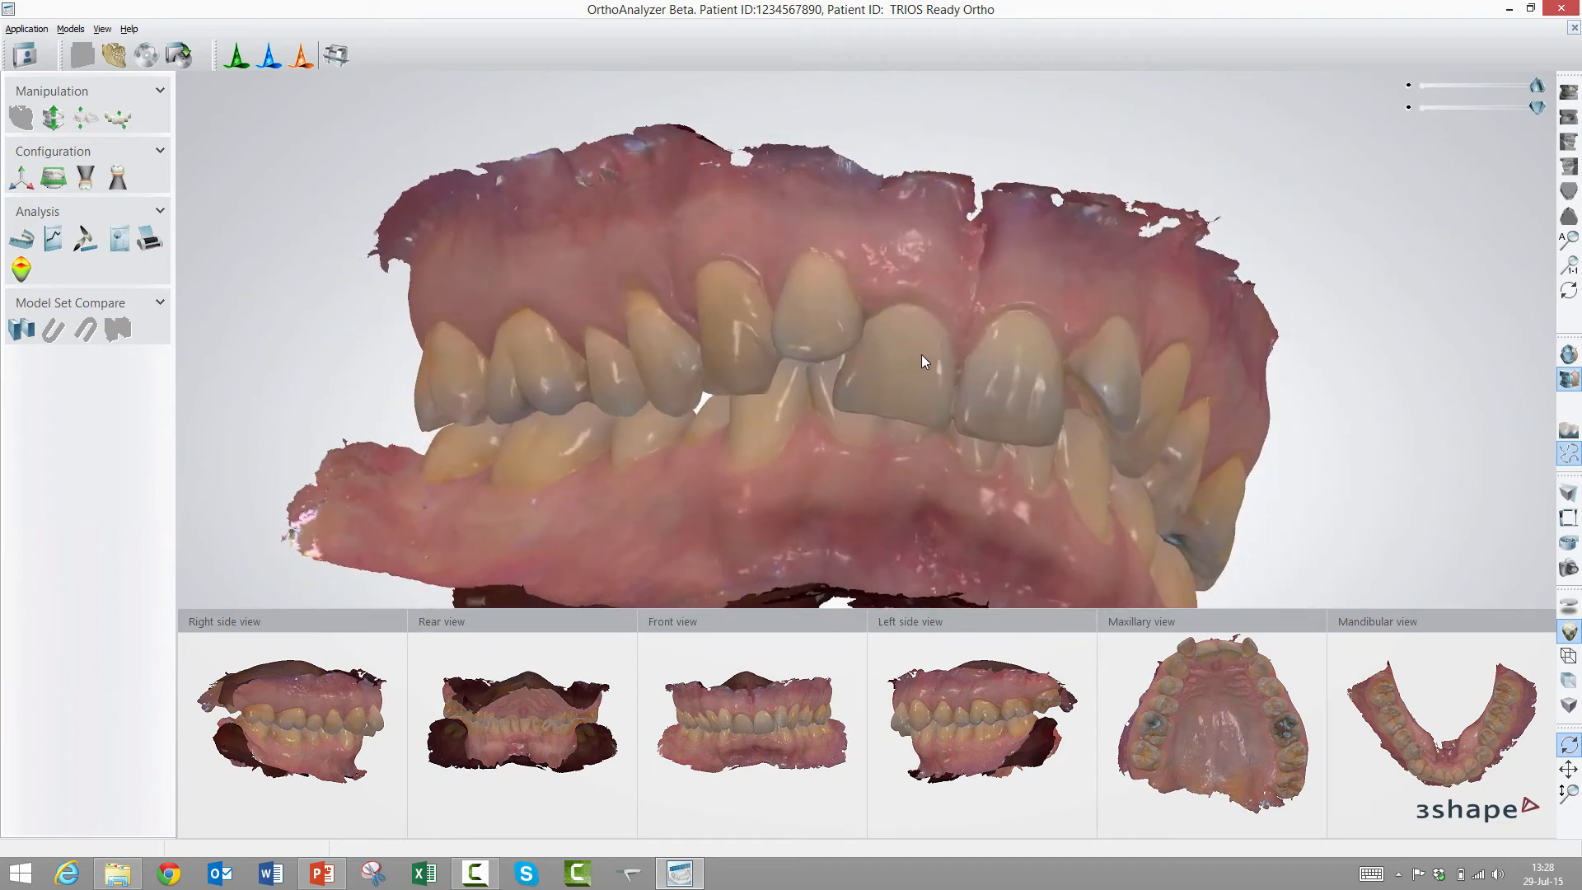
click(1569, 456)
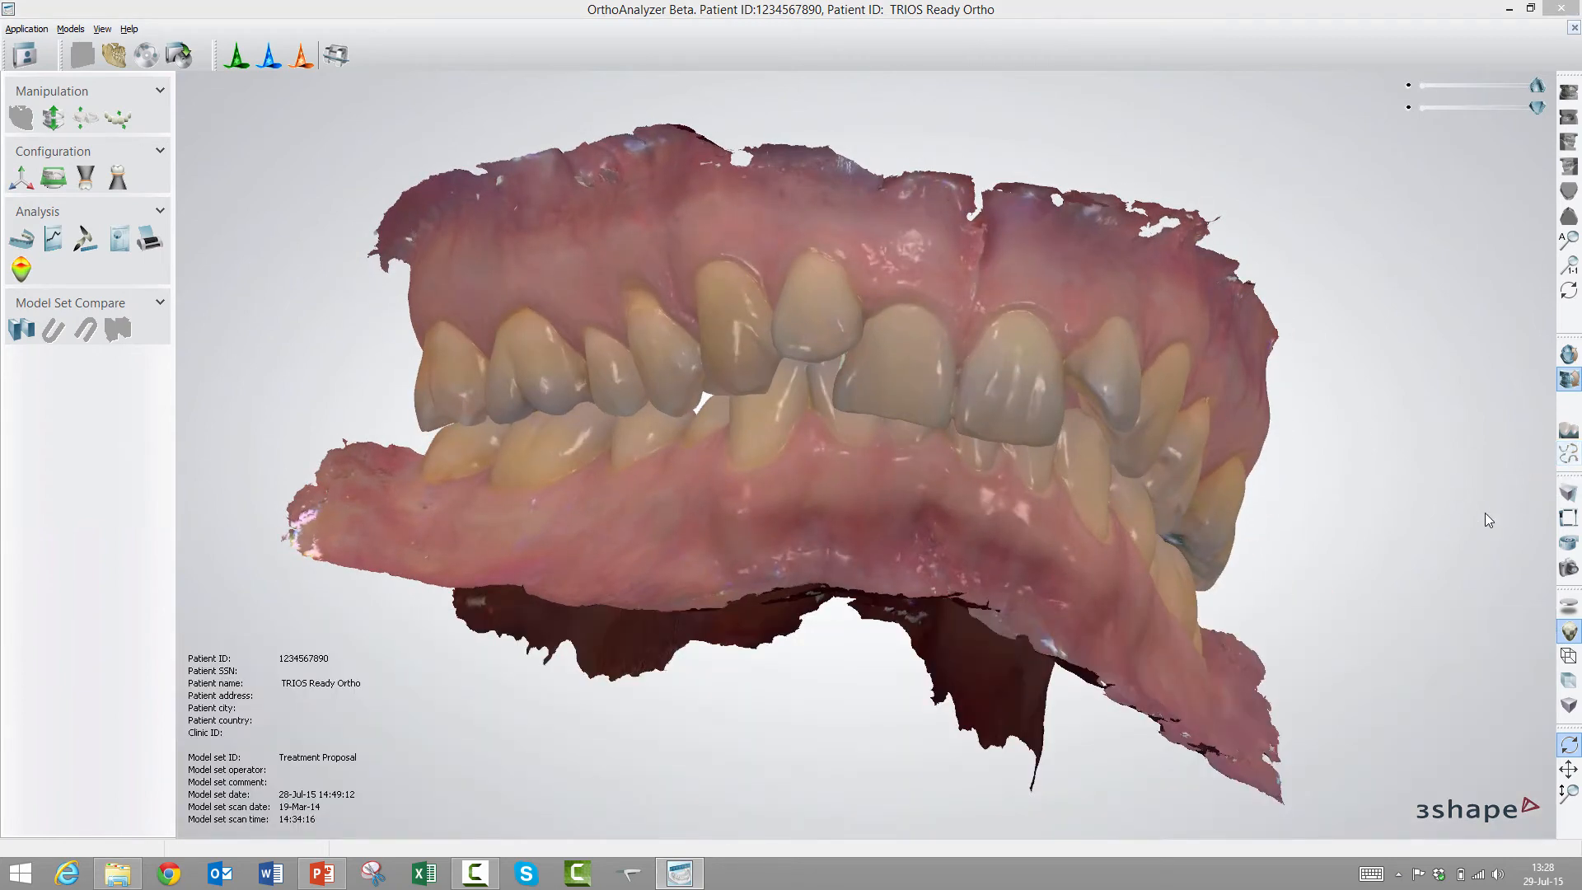
Cut a temporary 2D cross section between the upper central incisors, inspect the cutting plane from the side, and close the cross section tool
click(1572, 492)
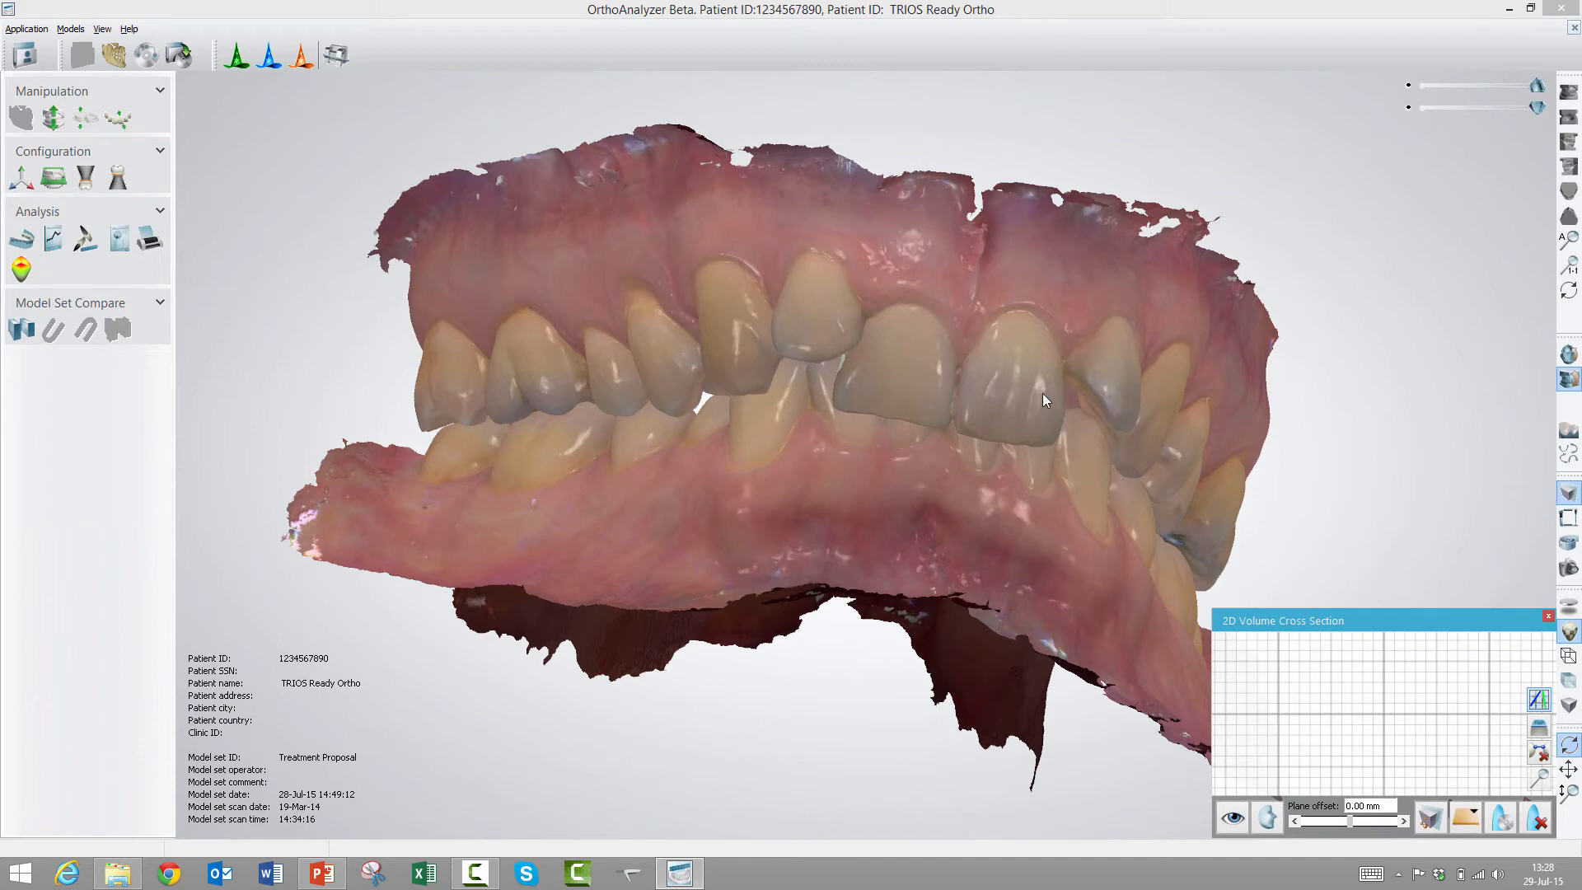
right_drag(999, 390, 980, 378)
mouse_move(922, 148)
mouse_down()
mouse_move(883, 422)
mouse_move(826, 645)
mouse_move(830, 742)
mouse_up()
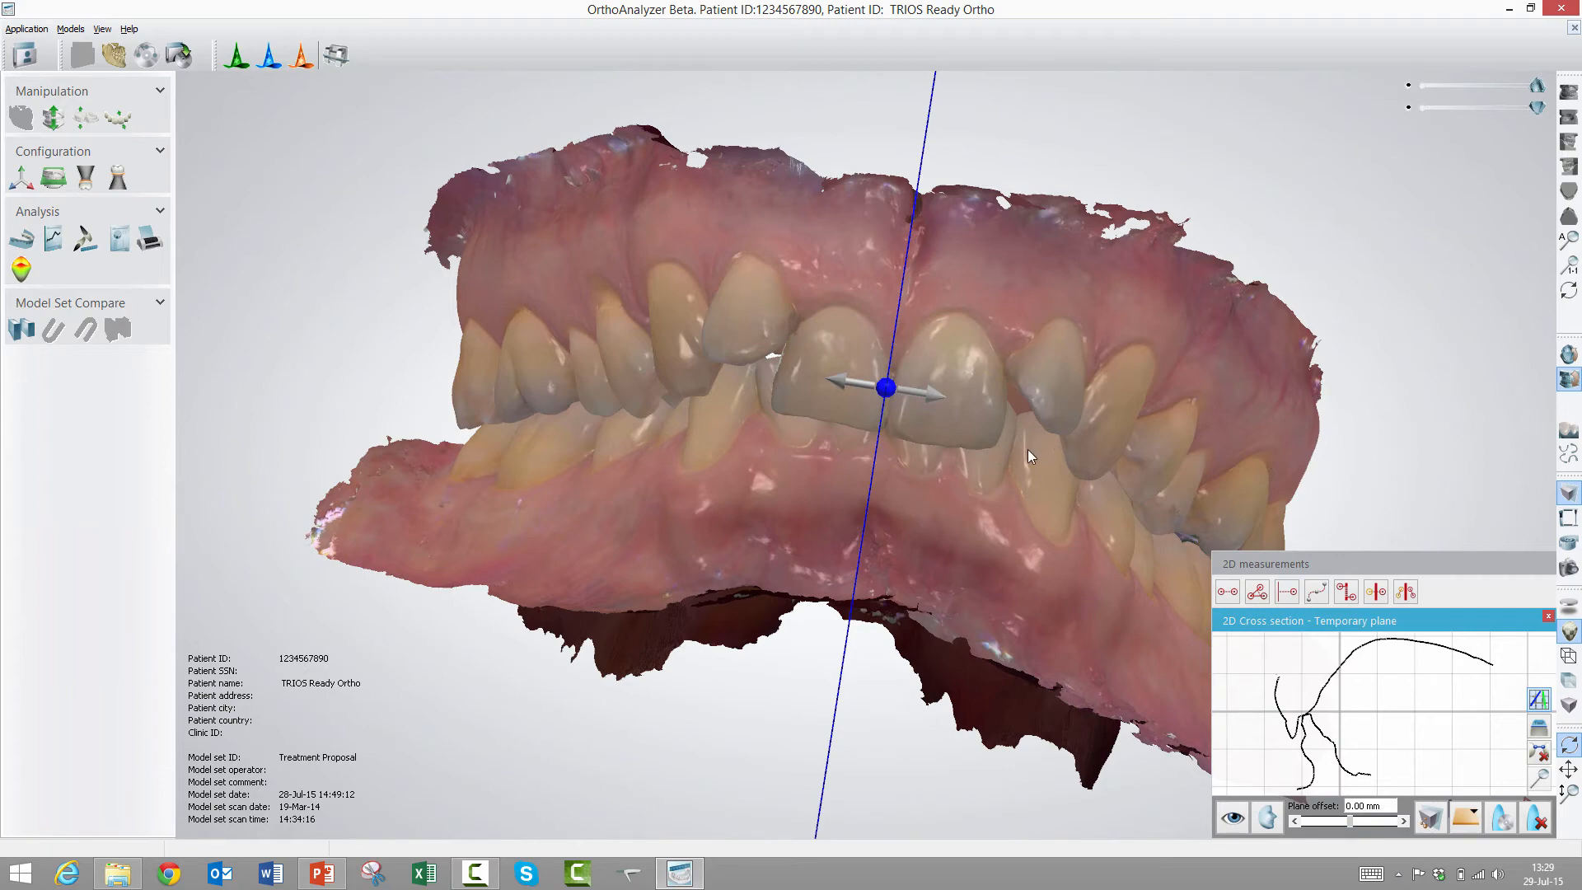
right_drag(1026, 448, 982, 442)
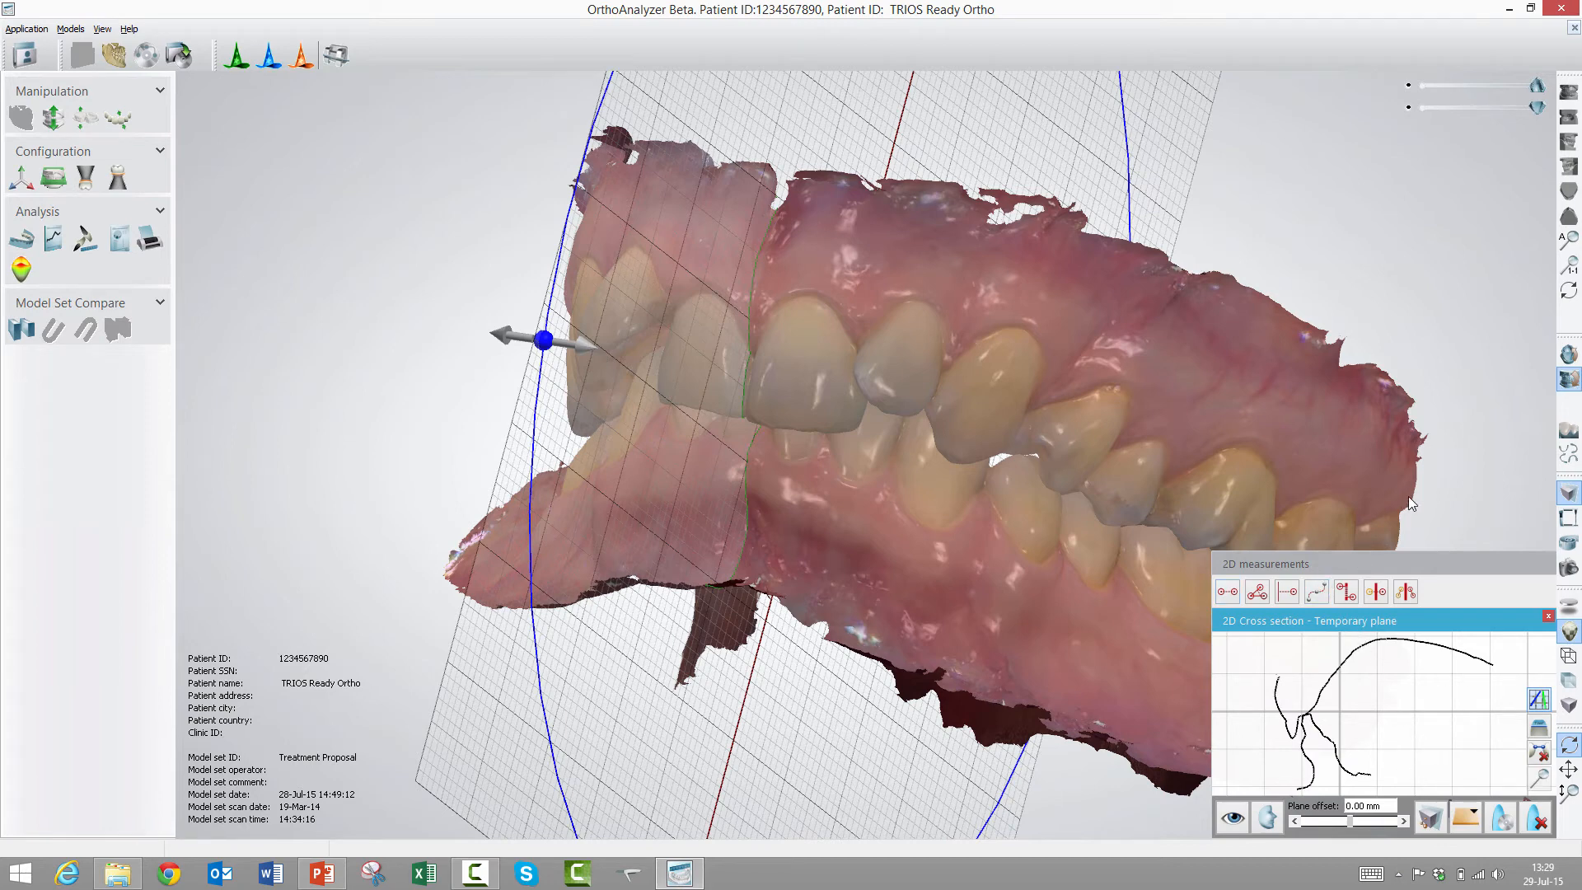
click(1567, 492)
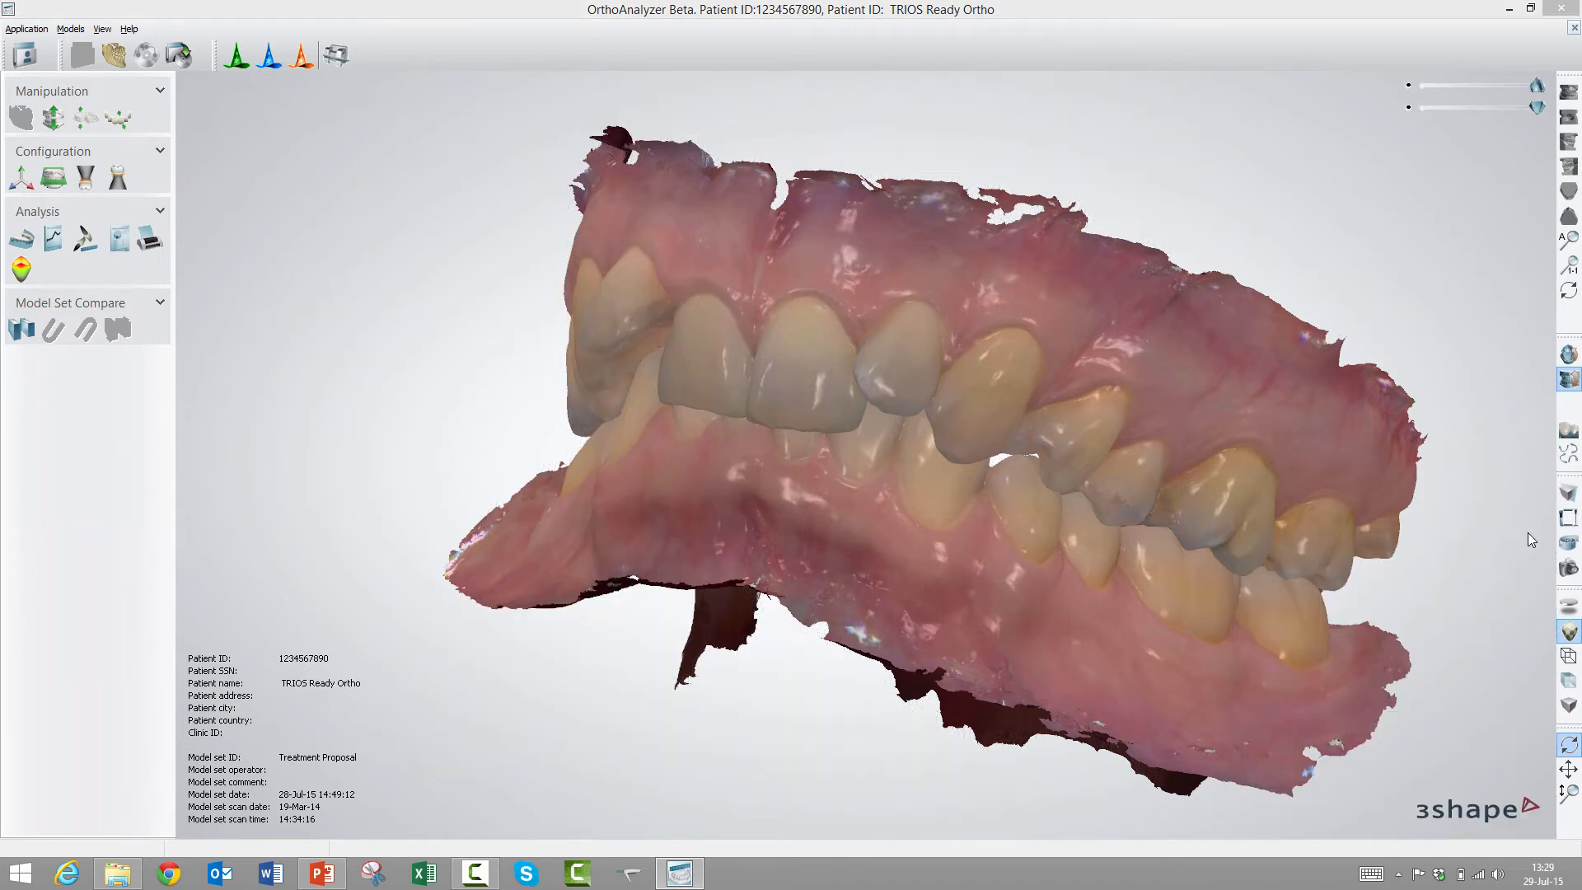
Show the models in the SAM 2P virtual articulator, inspect it from the opposite side, and close the articulation
click(1569, 519)
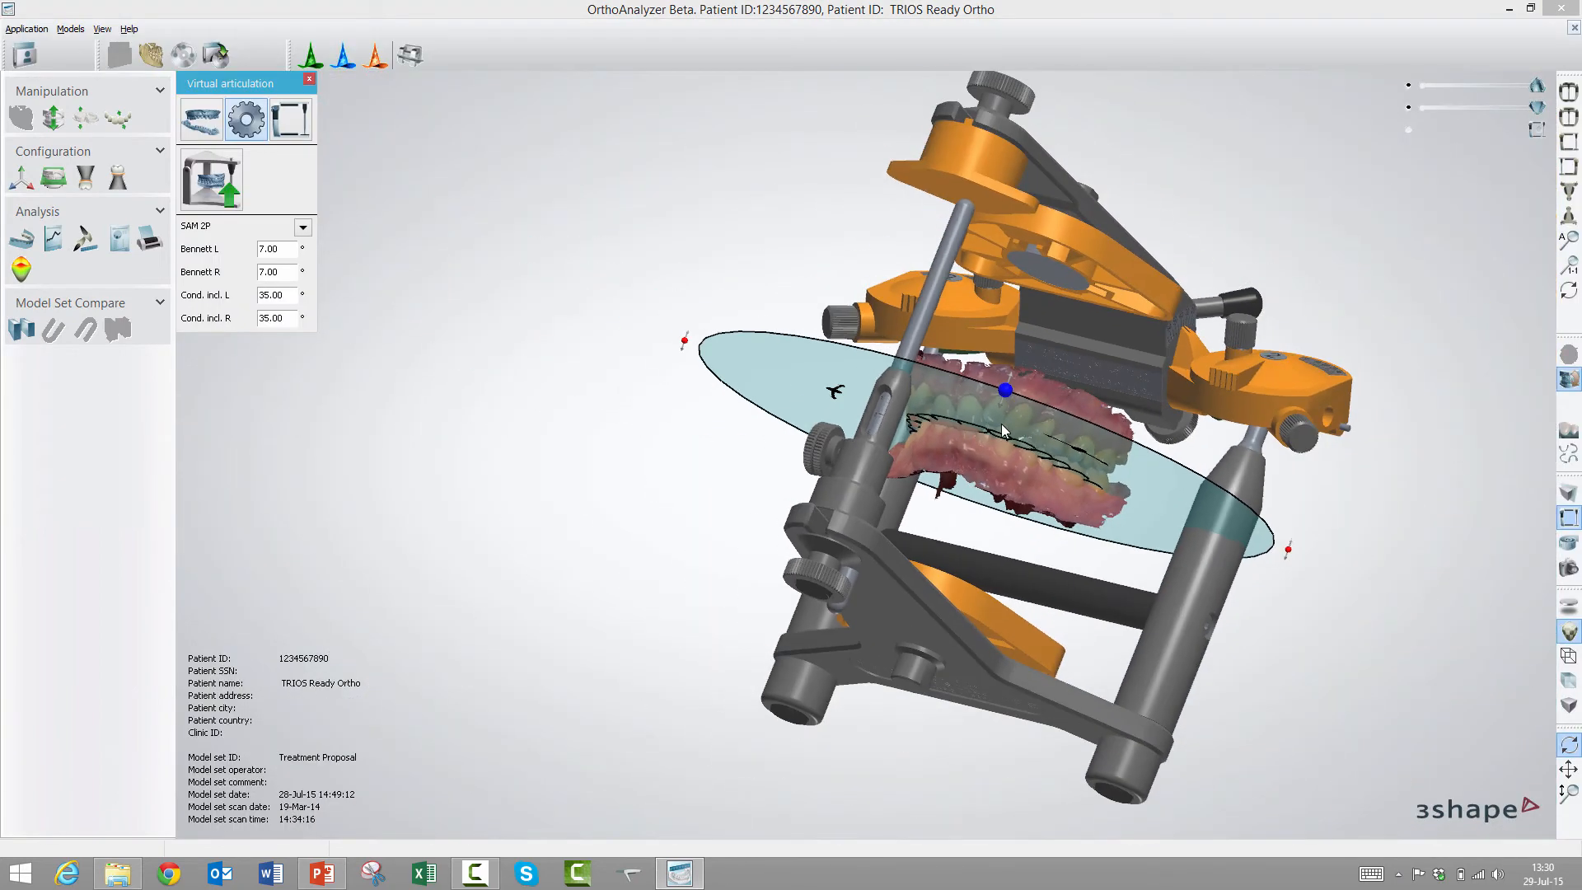
right_drag(1000, 423, 1122, 537)
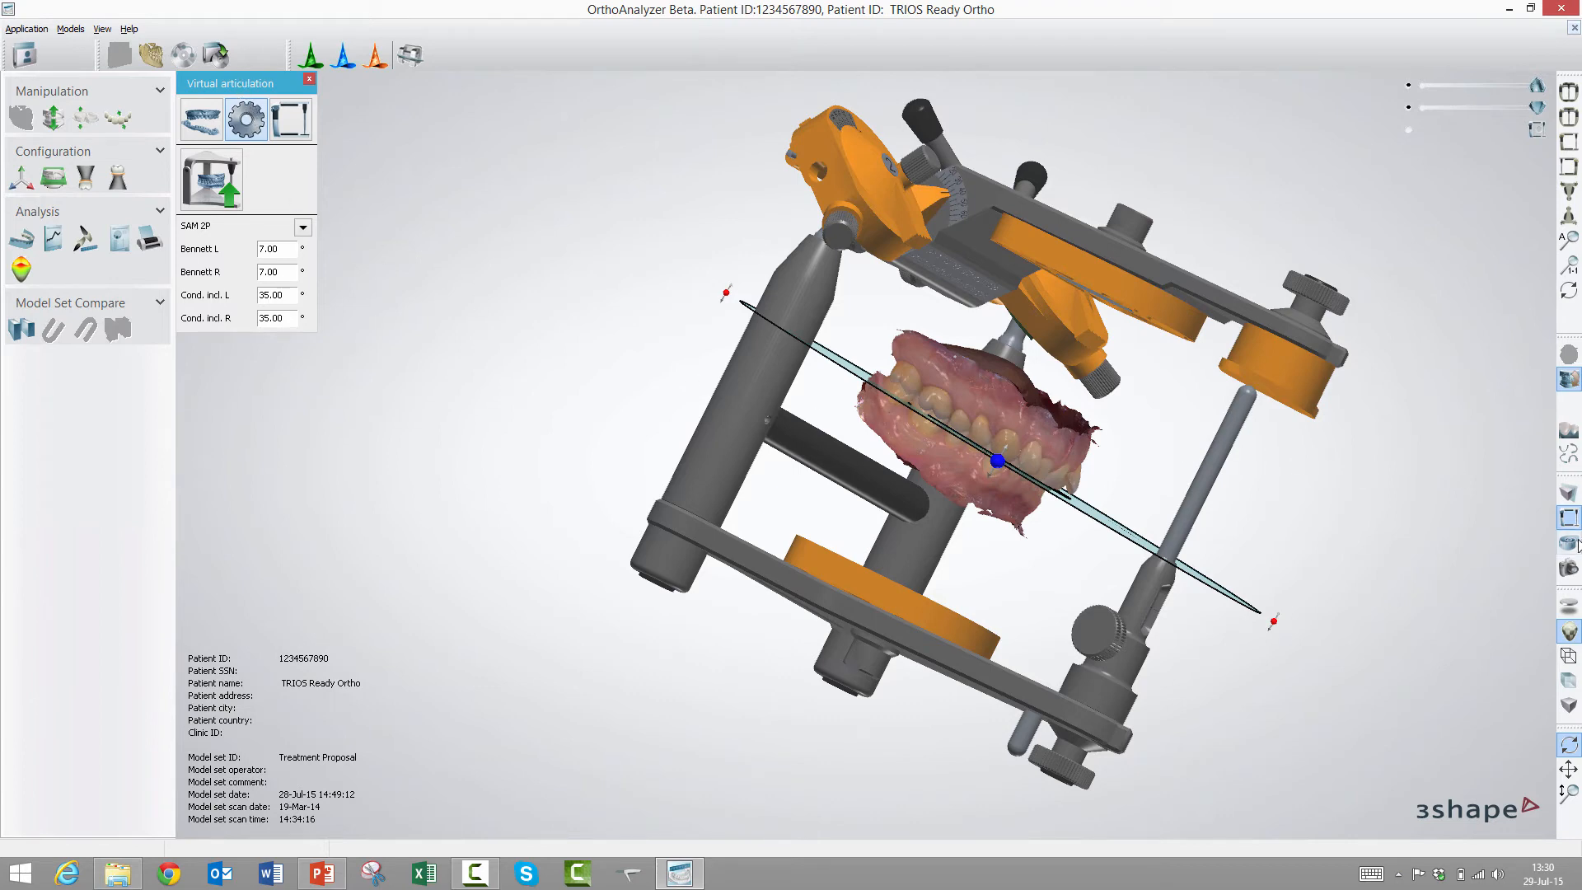
click(1569, 519)
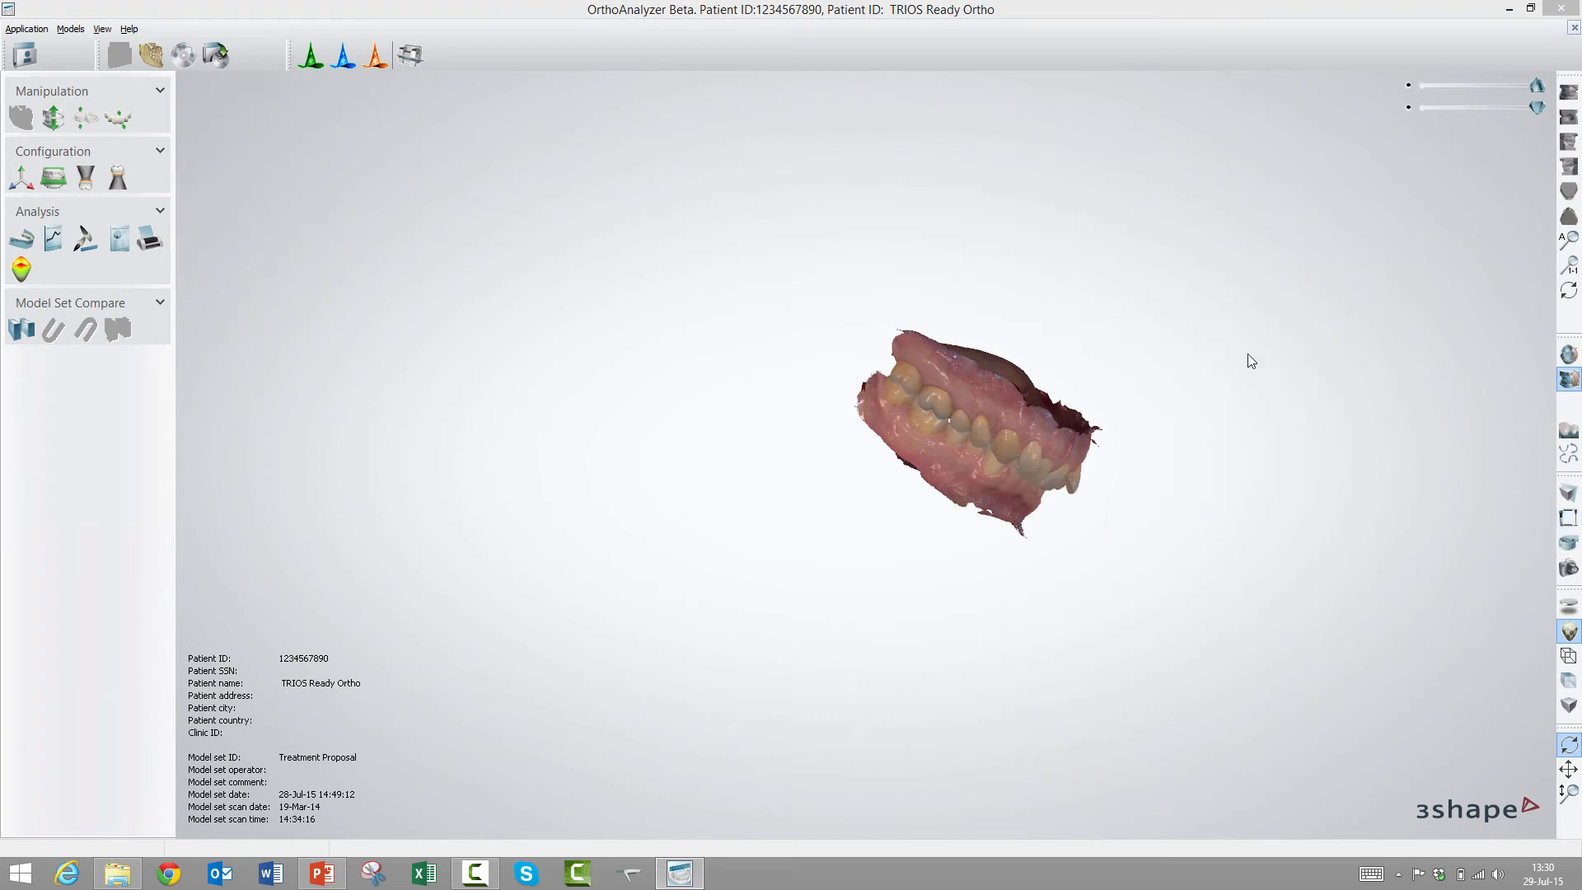
Return the closed bite to the front view, and open and close the 3D measurements and custom analysis tools
click(1568, 92)
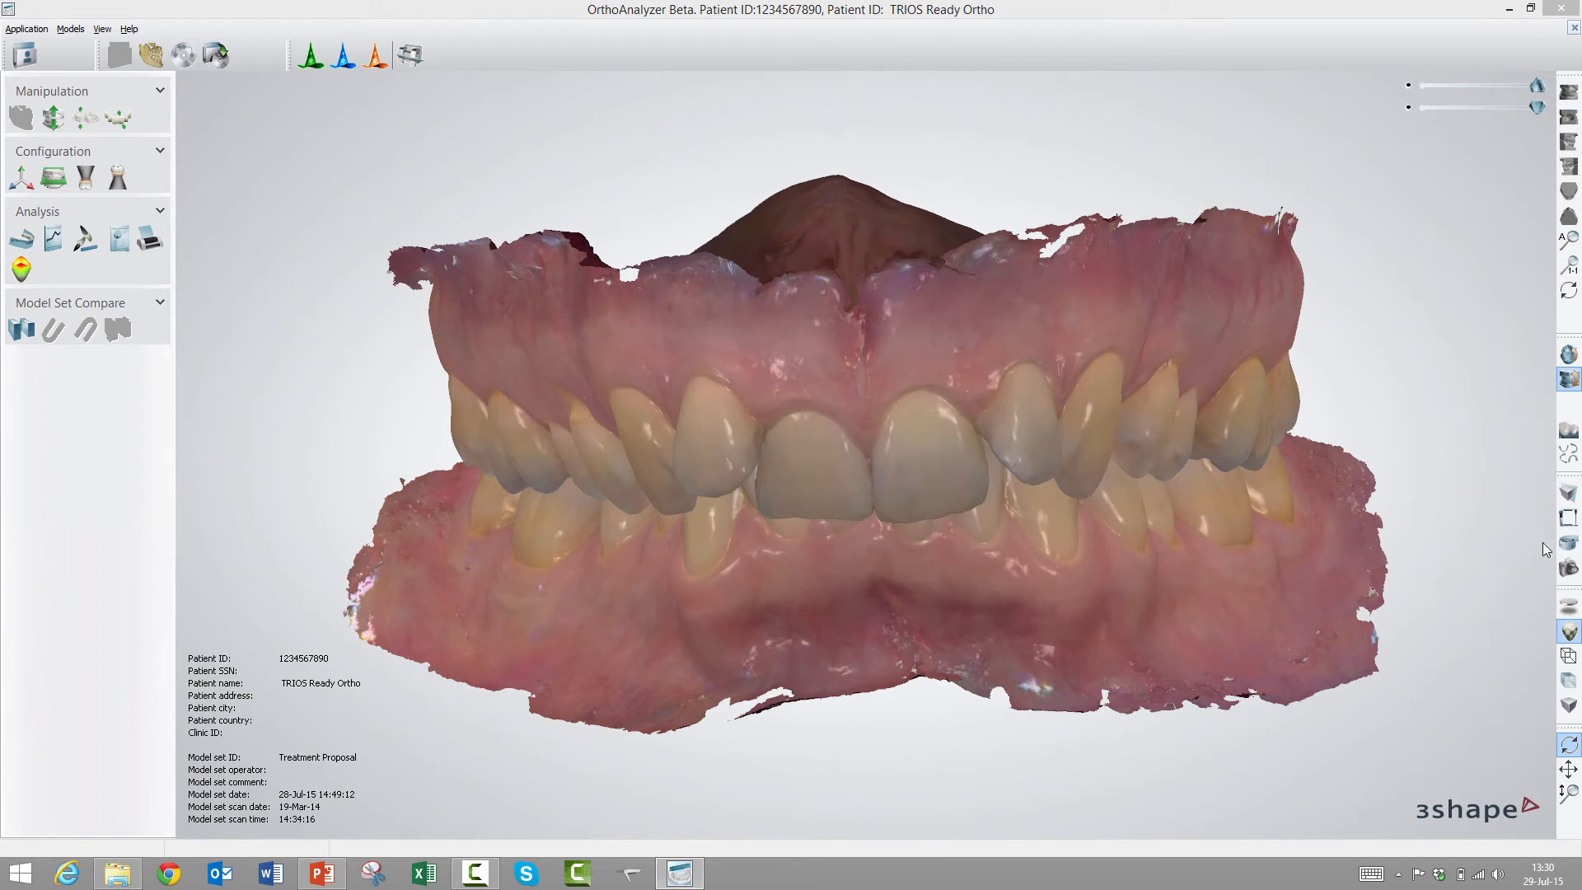
click(1568, 544)
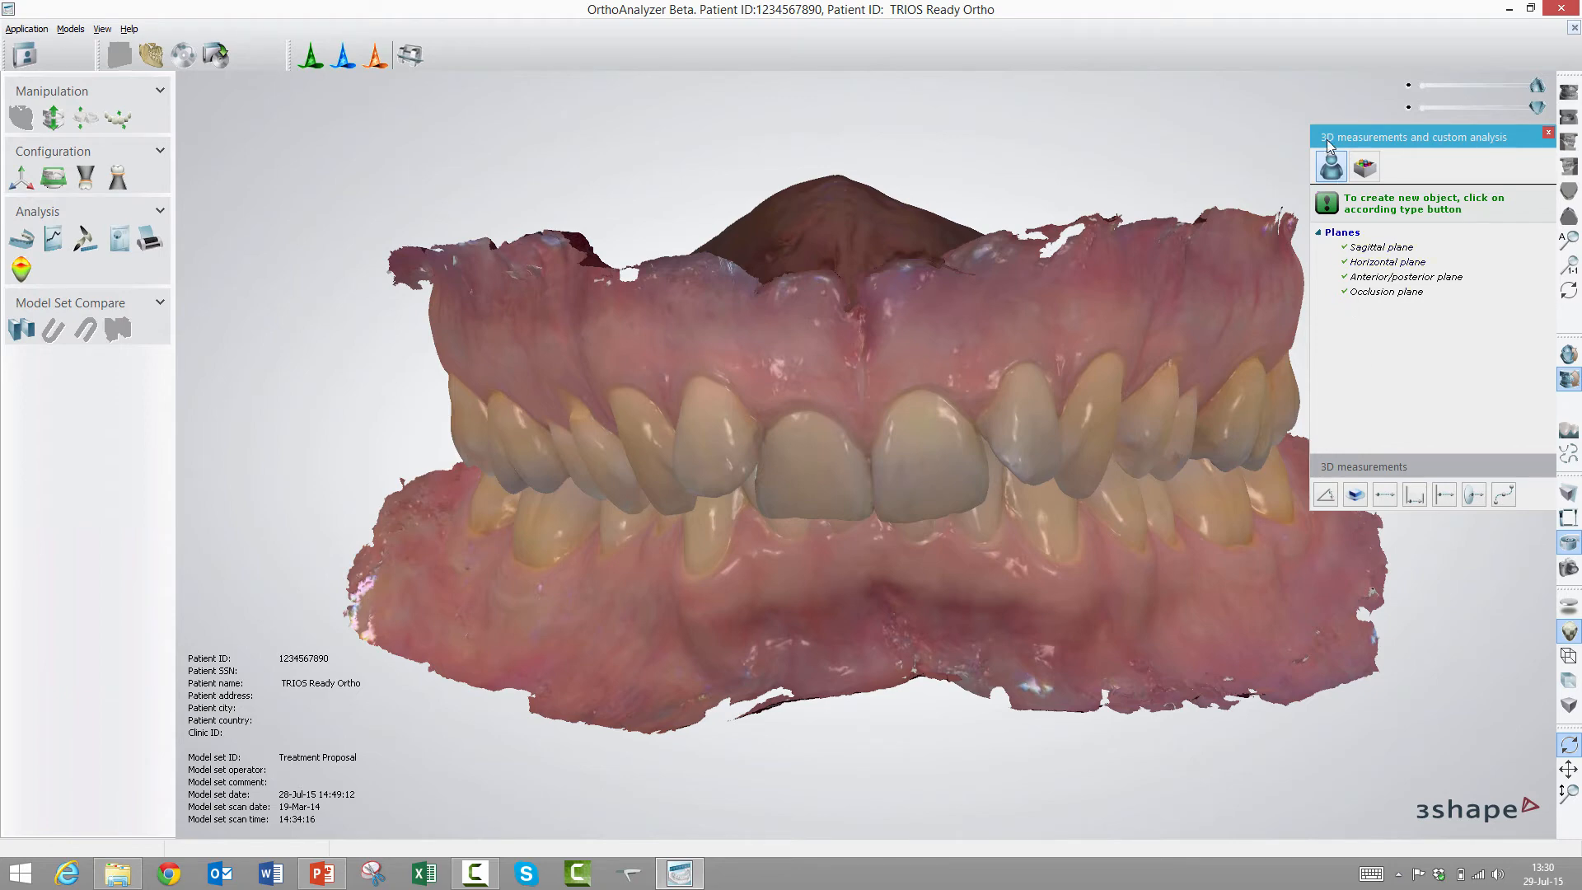
click(1567, 542)
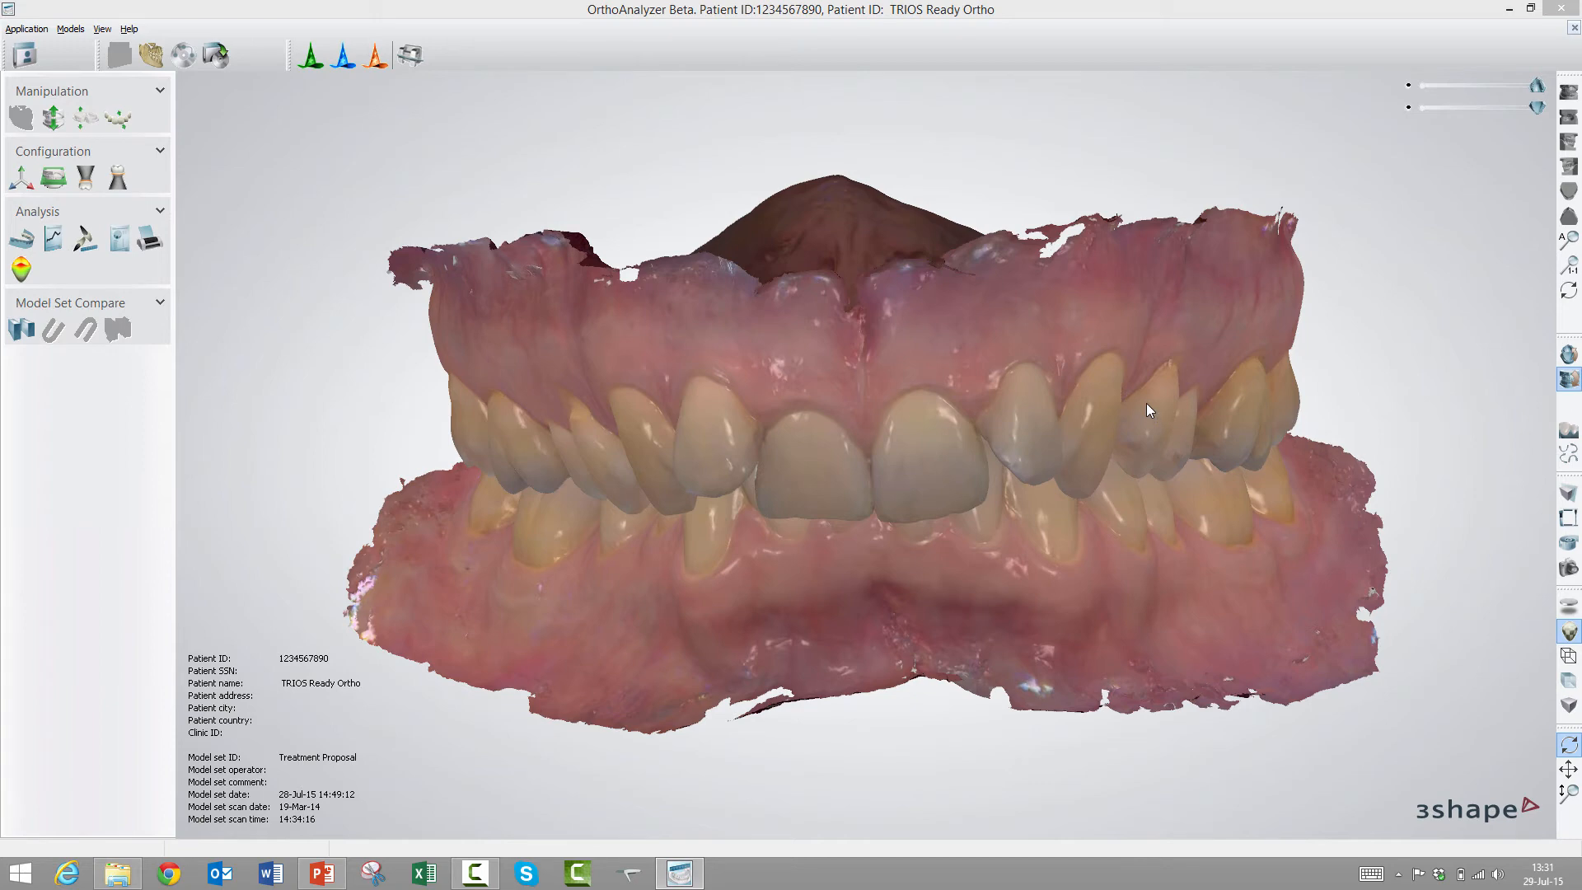
Create a screen snapshot of the bite turned towards the patient's left side with the comment "Screenshot", and close the model set, saving the changes
drag(1145, 403, 1109, 374)
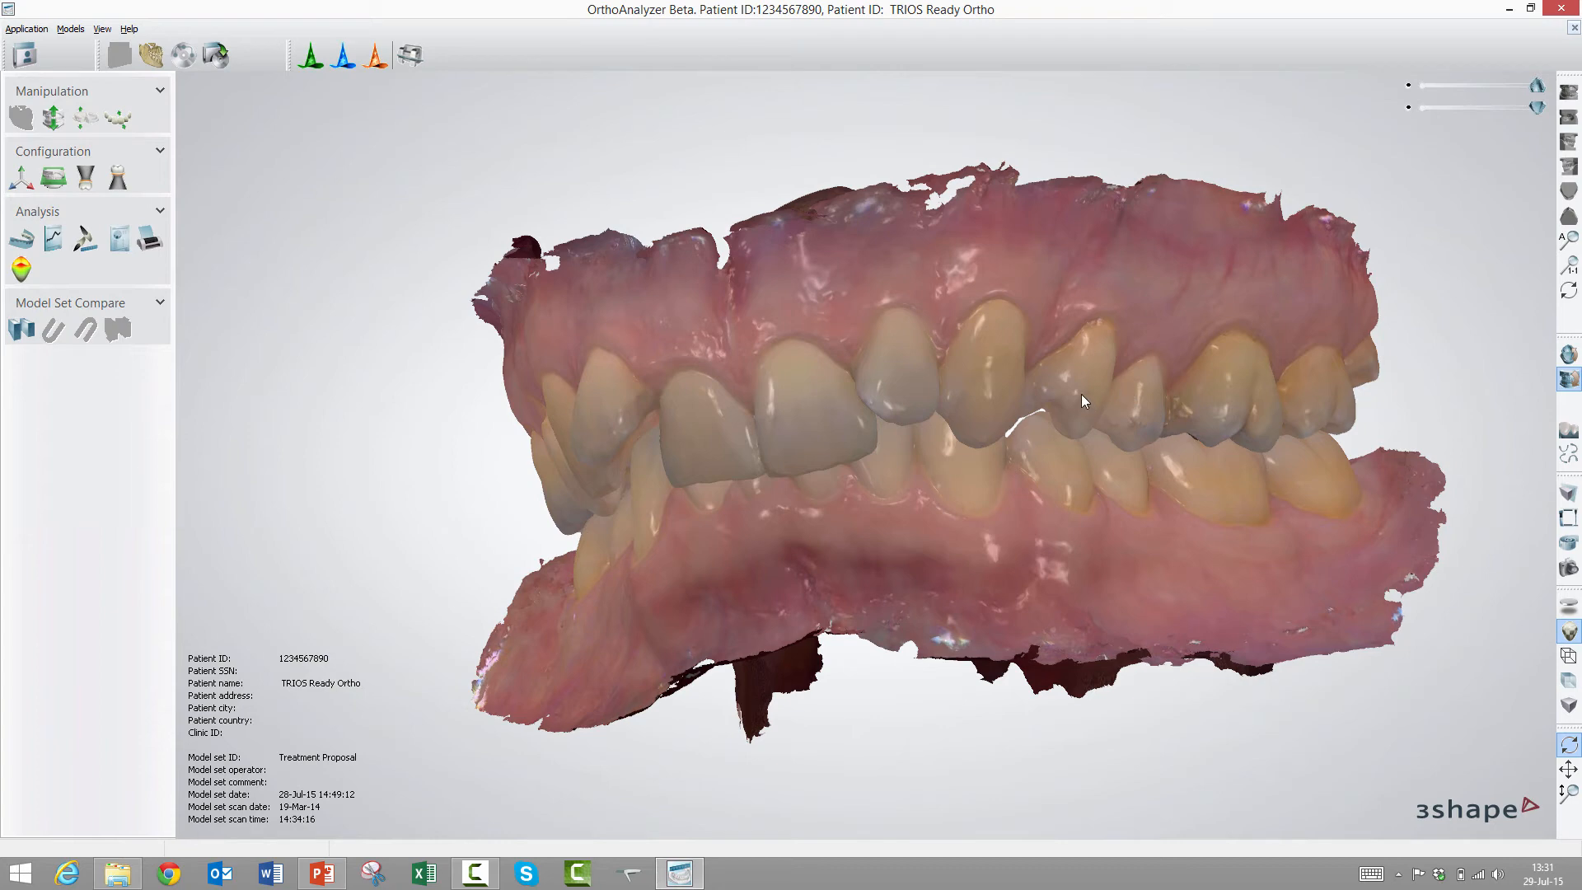
click(1569, 569)
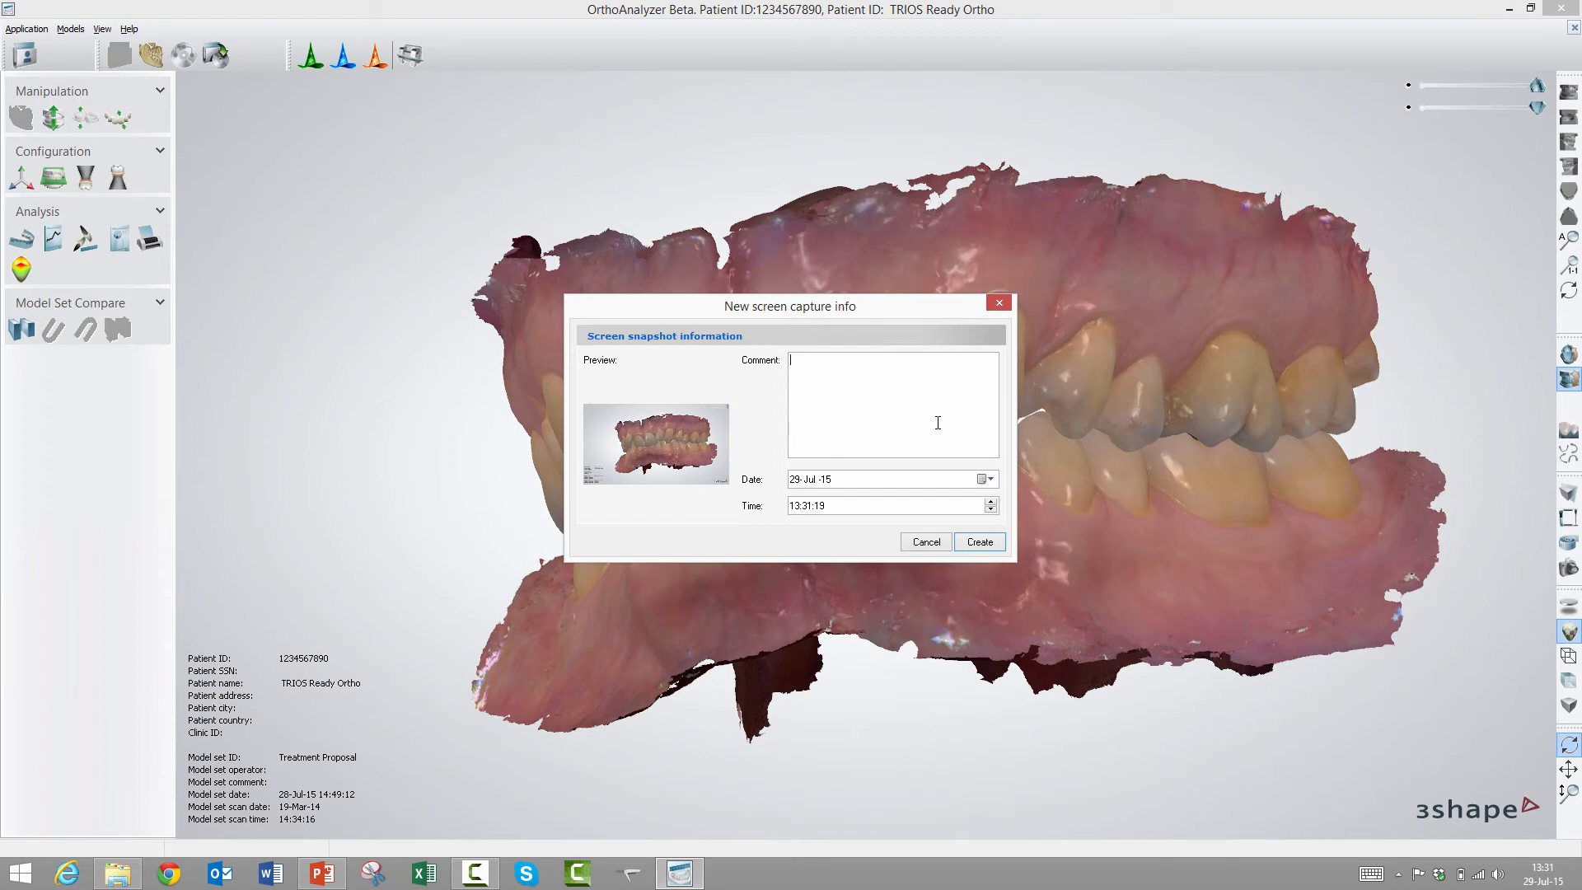
text(Screenshotv)
key(BackSpace)
click(971, 542)
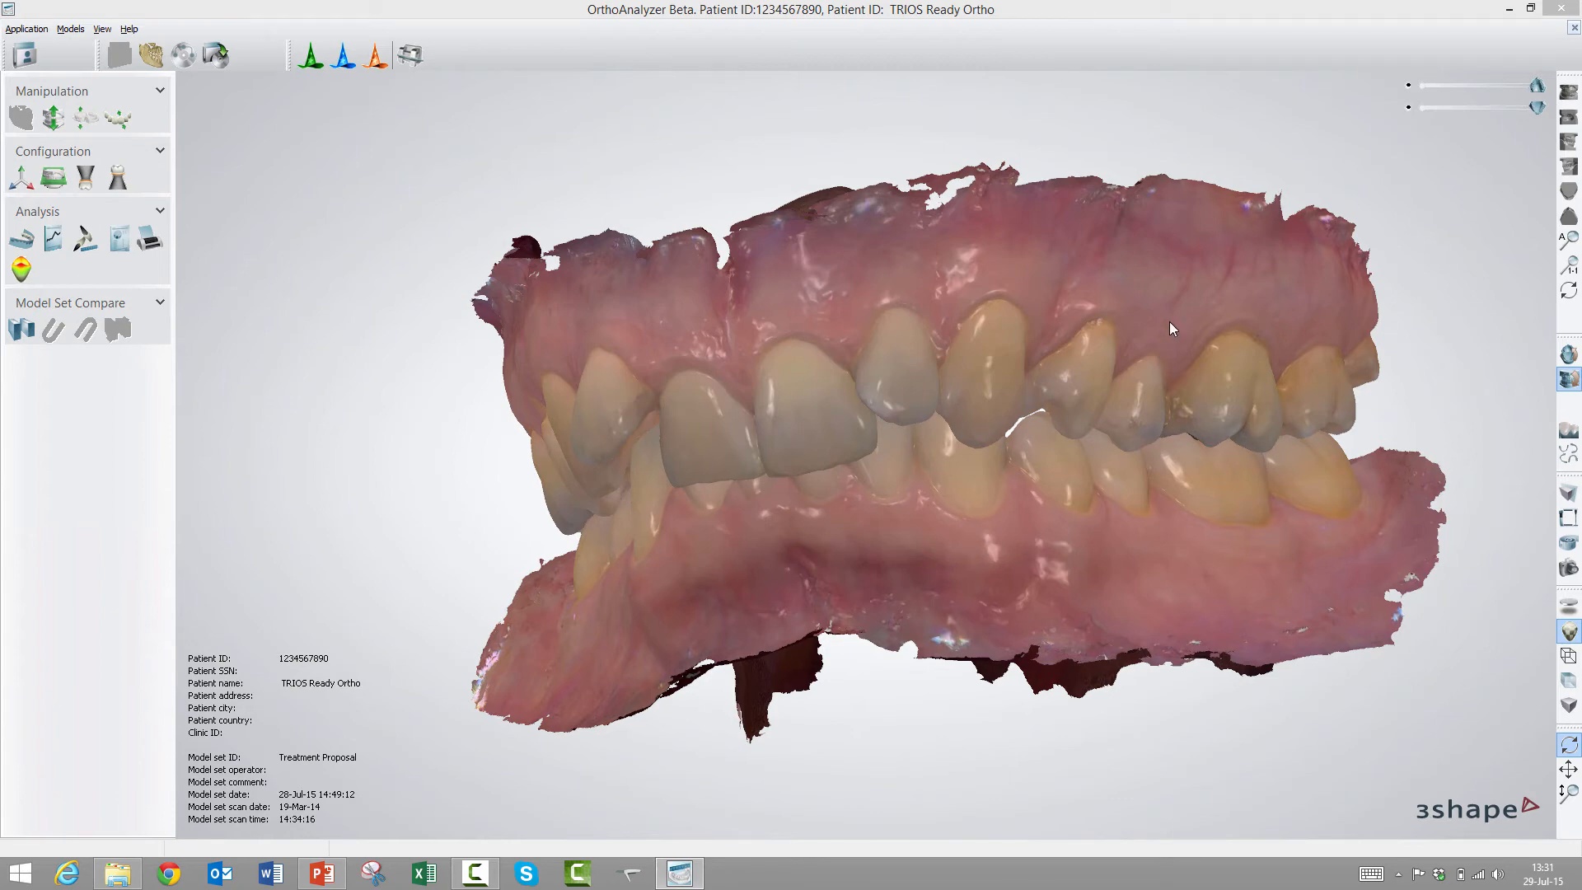
click(1573, 27)
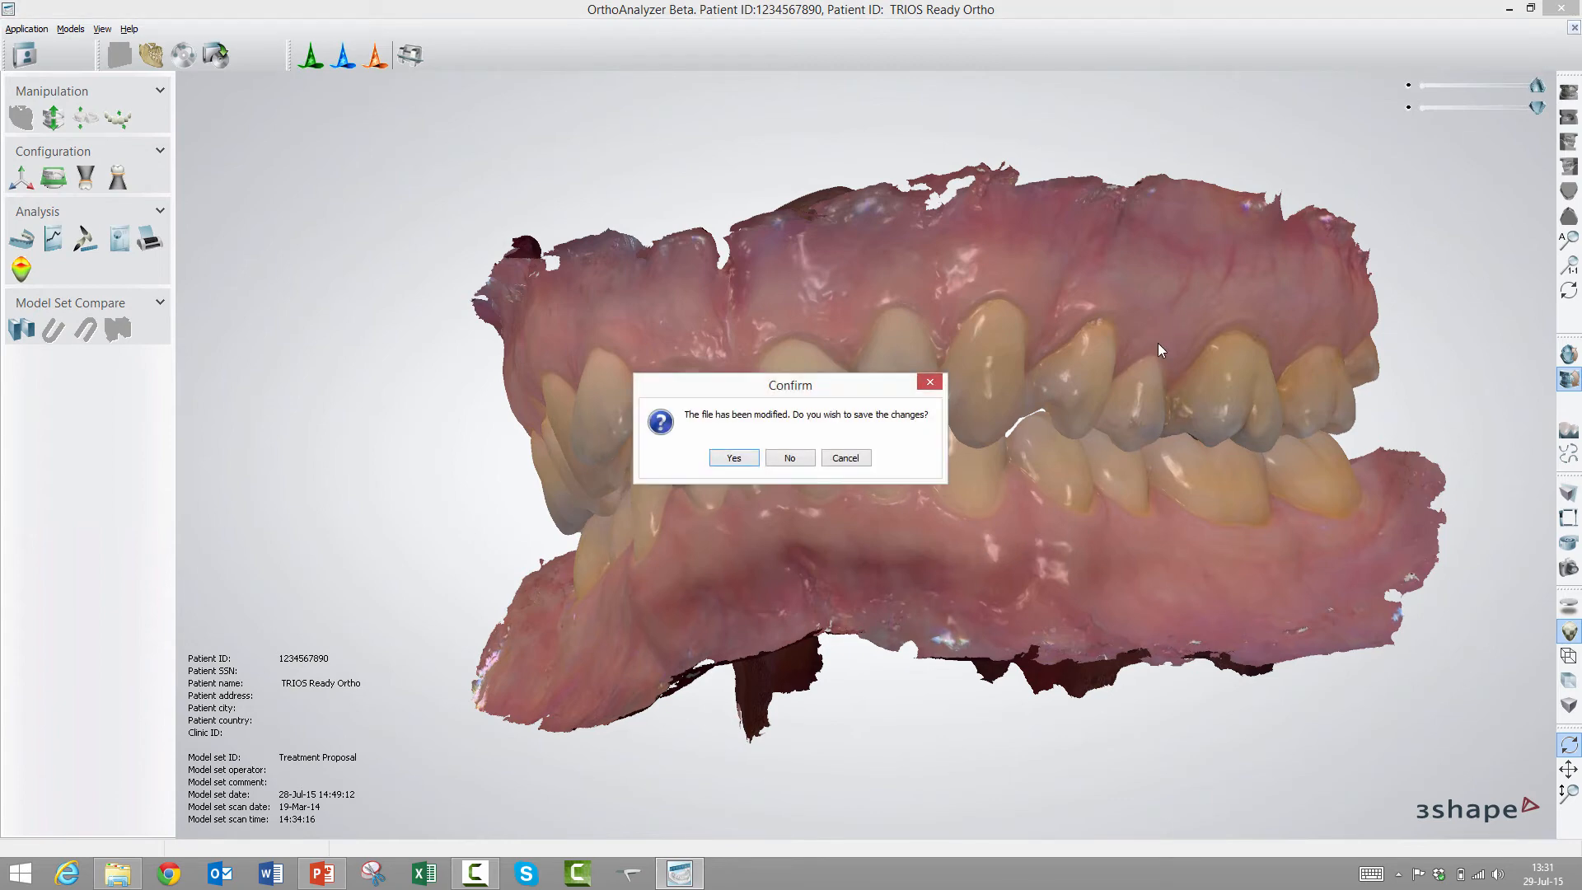
click(728, 458)
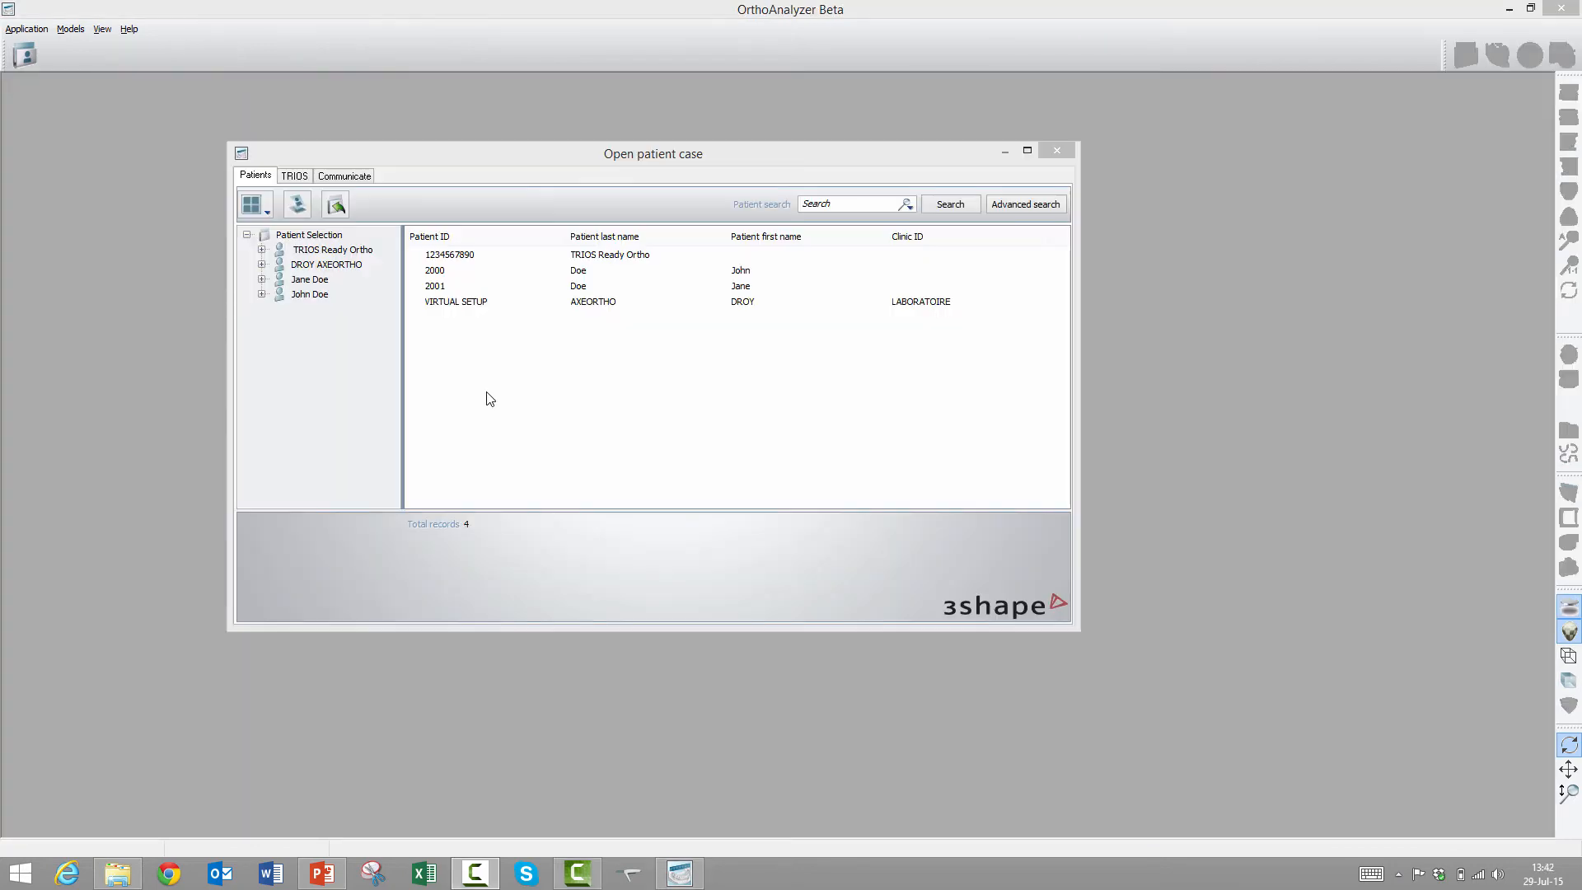
Examine the saved screen snapshot of the Treatment Proposal model set in the patient case browser
click(261, 250)
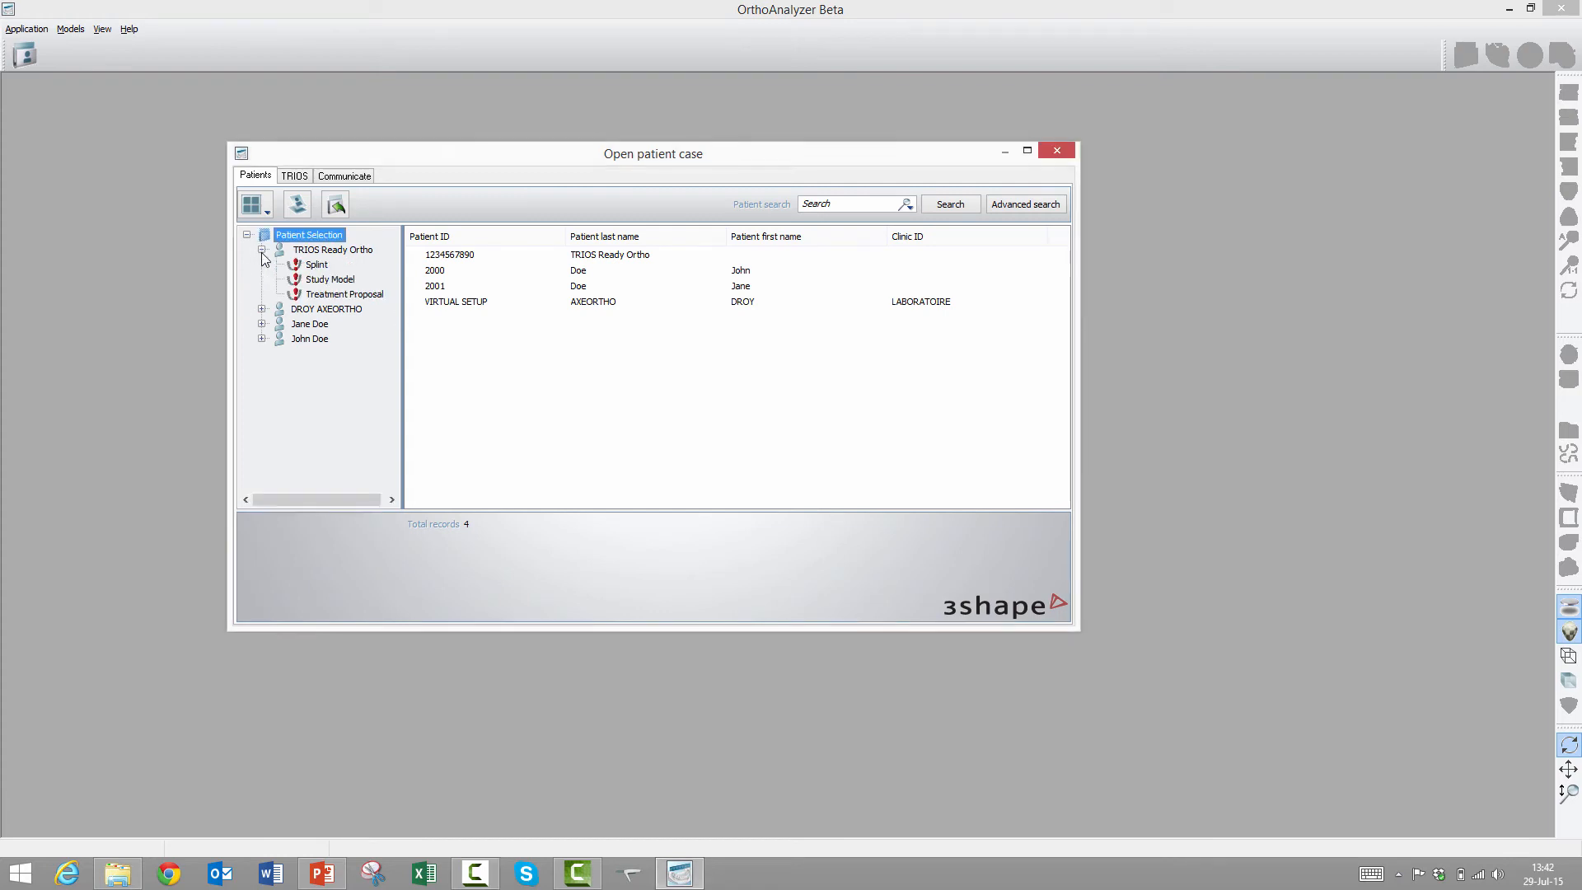
click(340, 295)
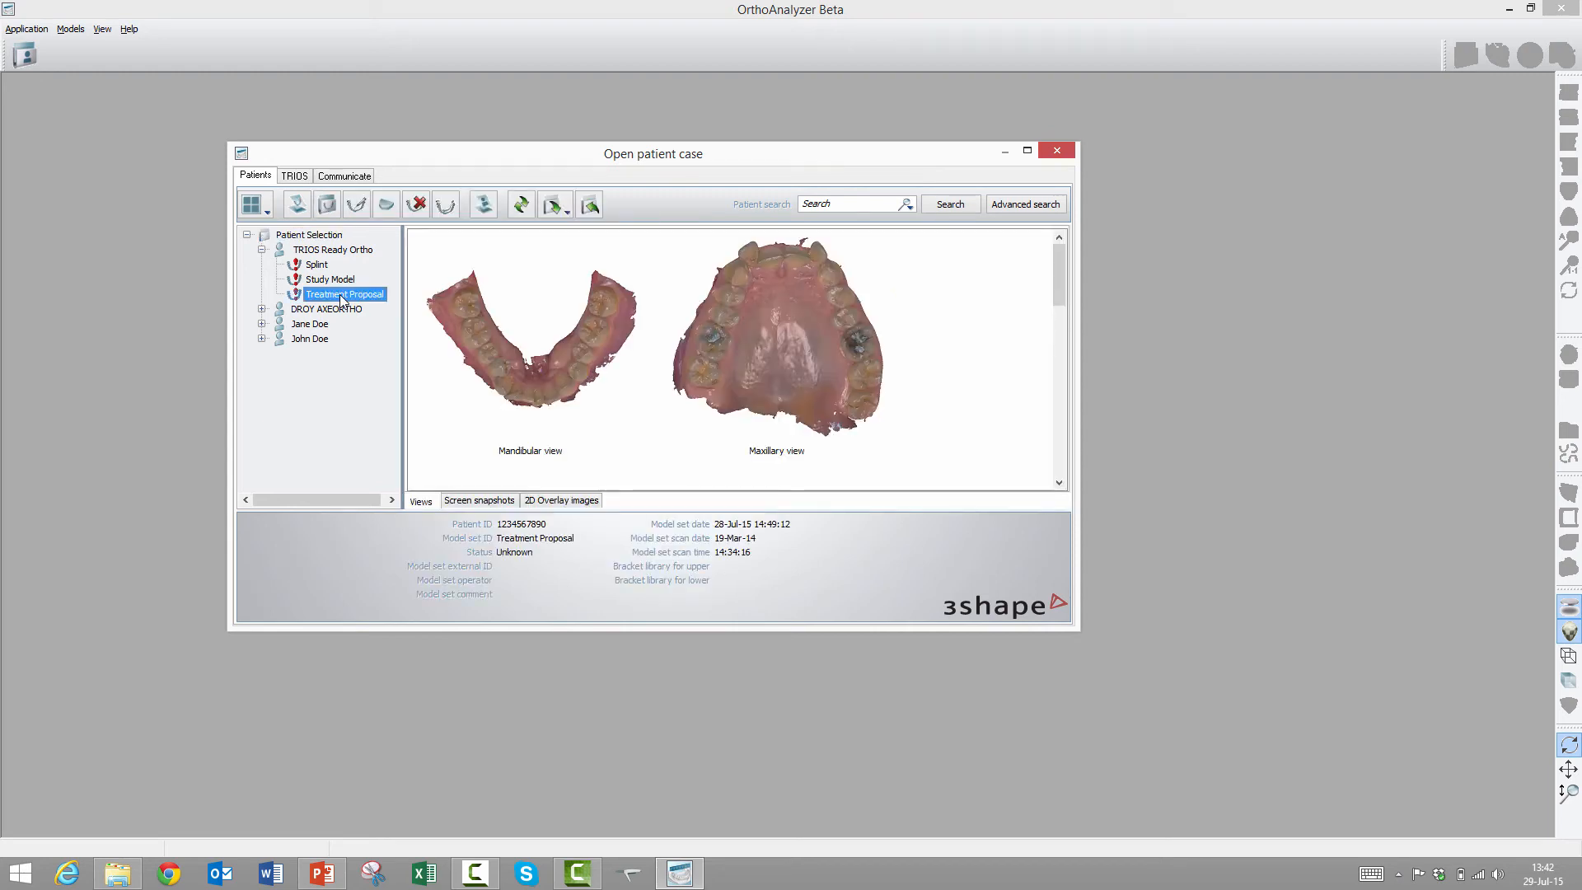
click(485, 502)
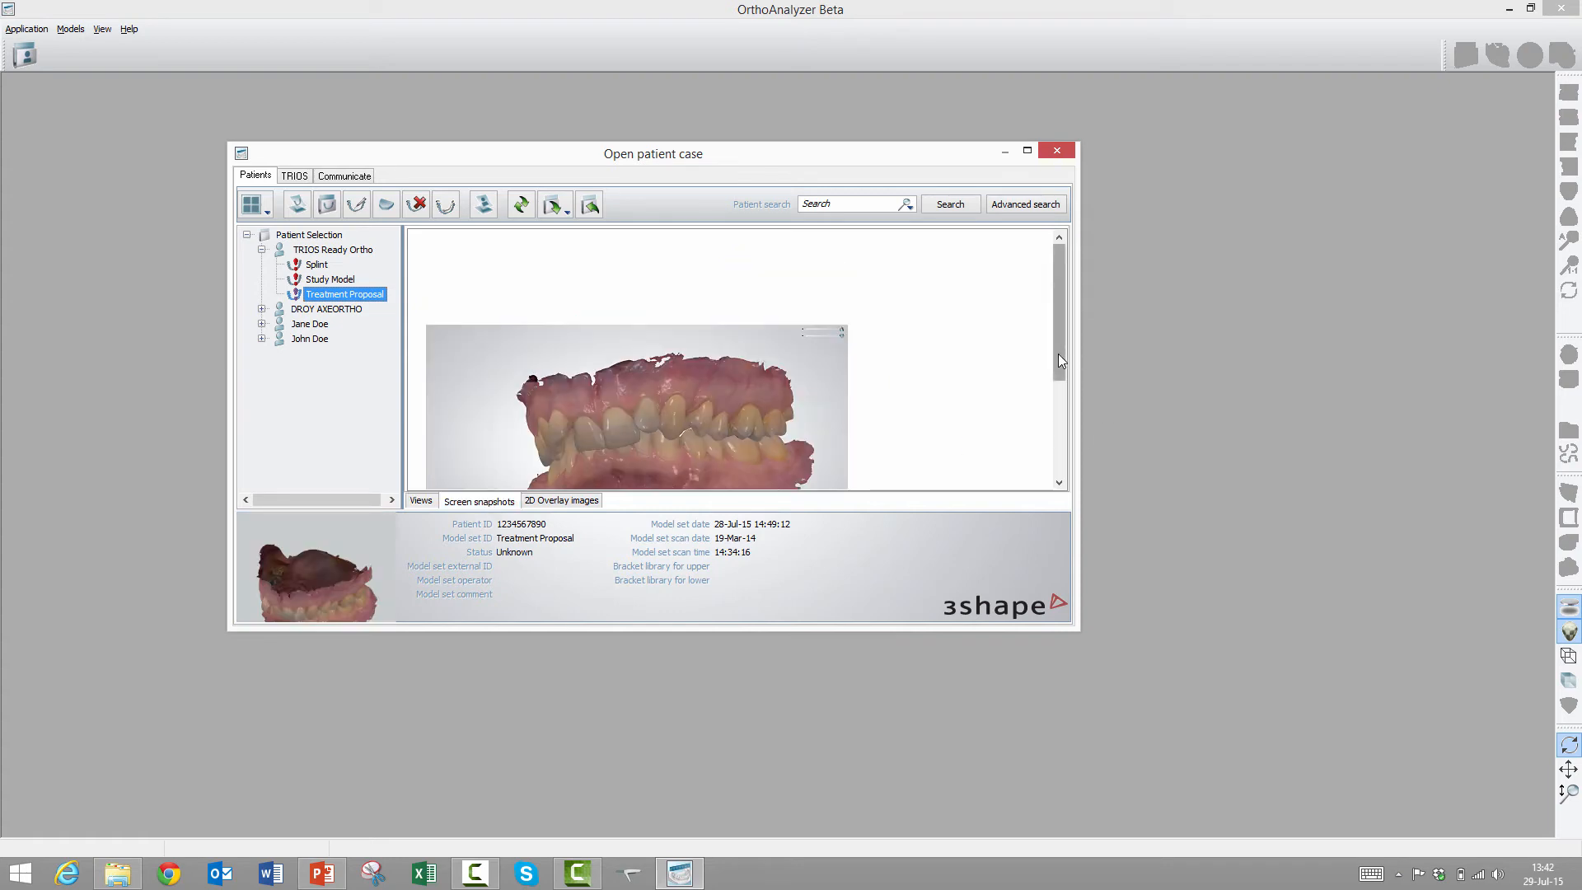
drag(1058, 353, 1056, 390)
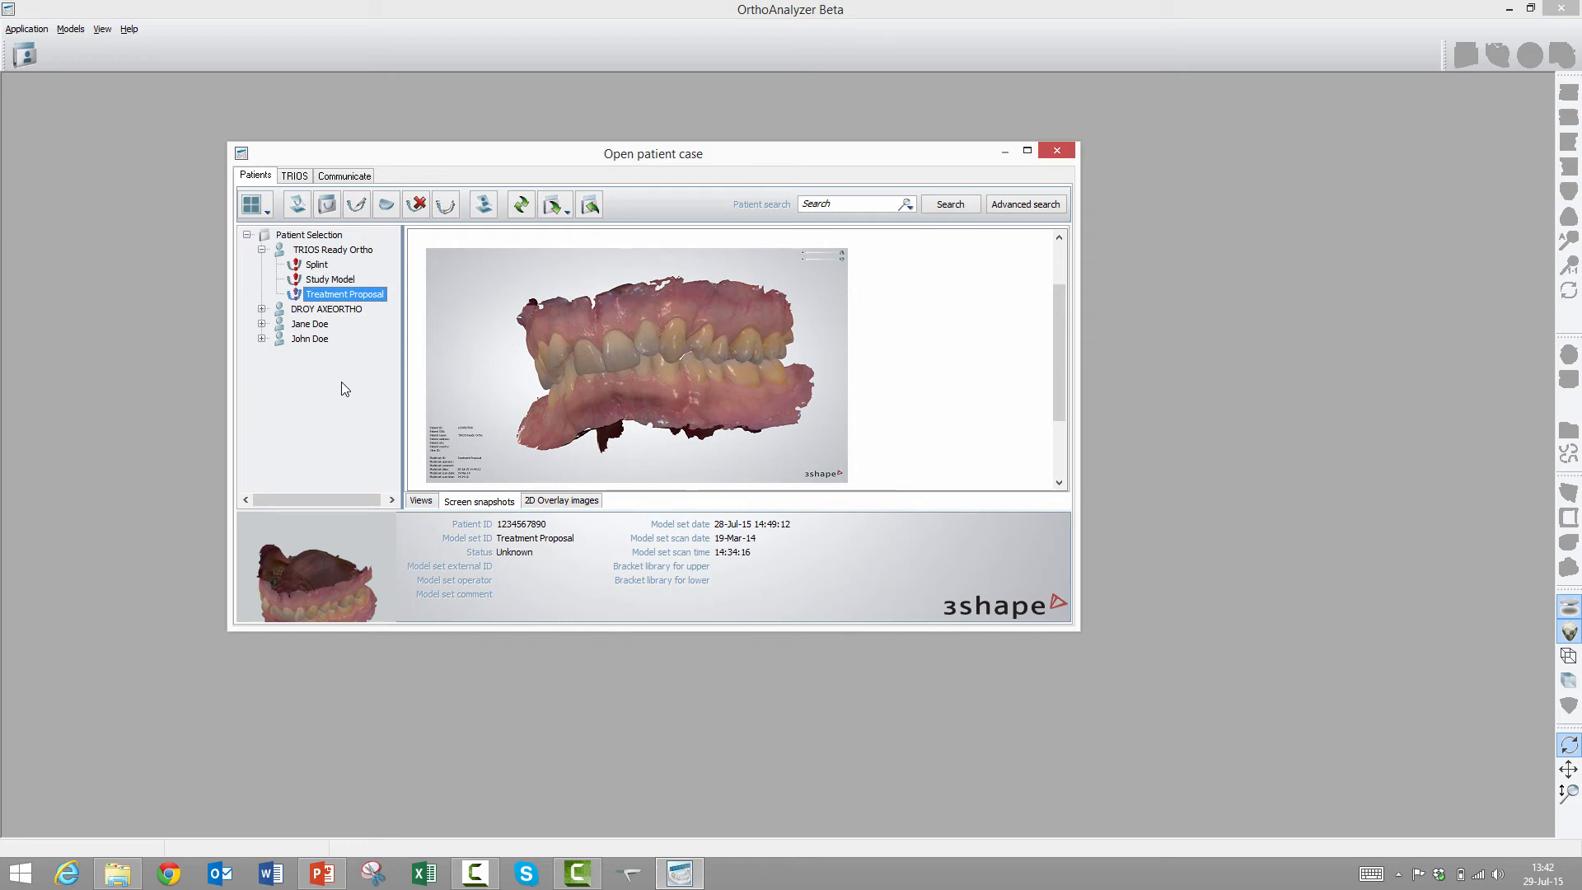
Reopen the Treatment Proposal model set and inspect the front teeth closely with the scan texture colours turned off
double_click(343, 293)
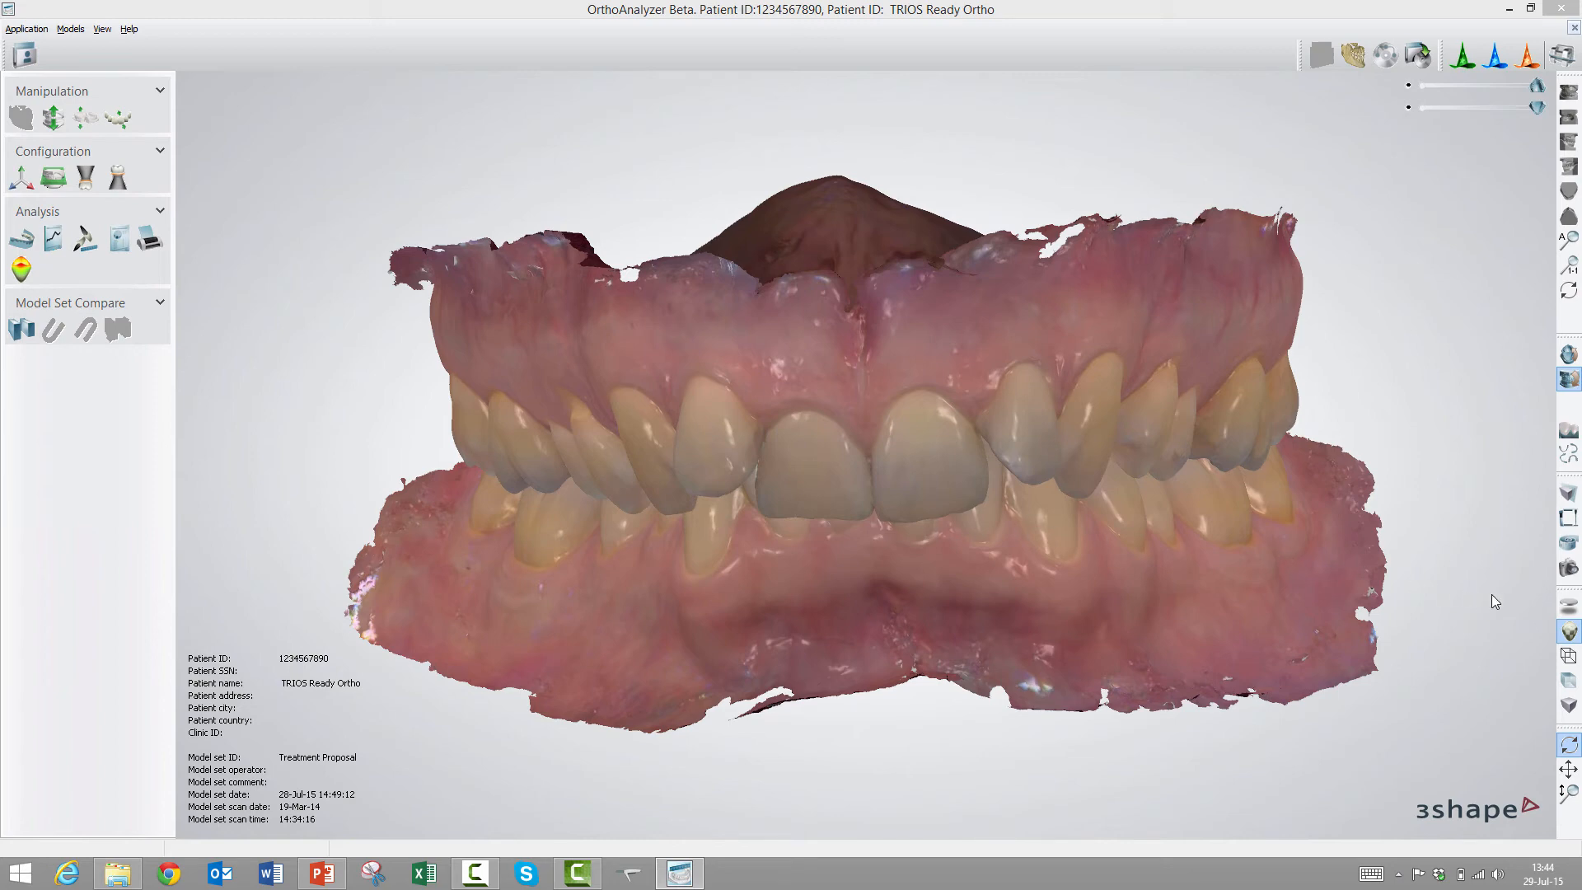
click(1567, 633)
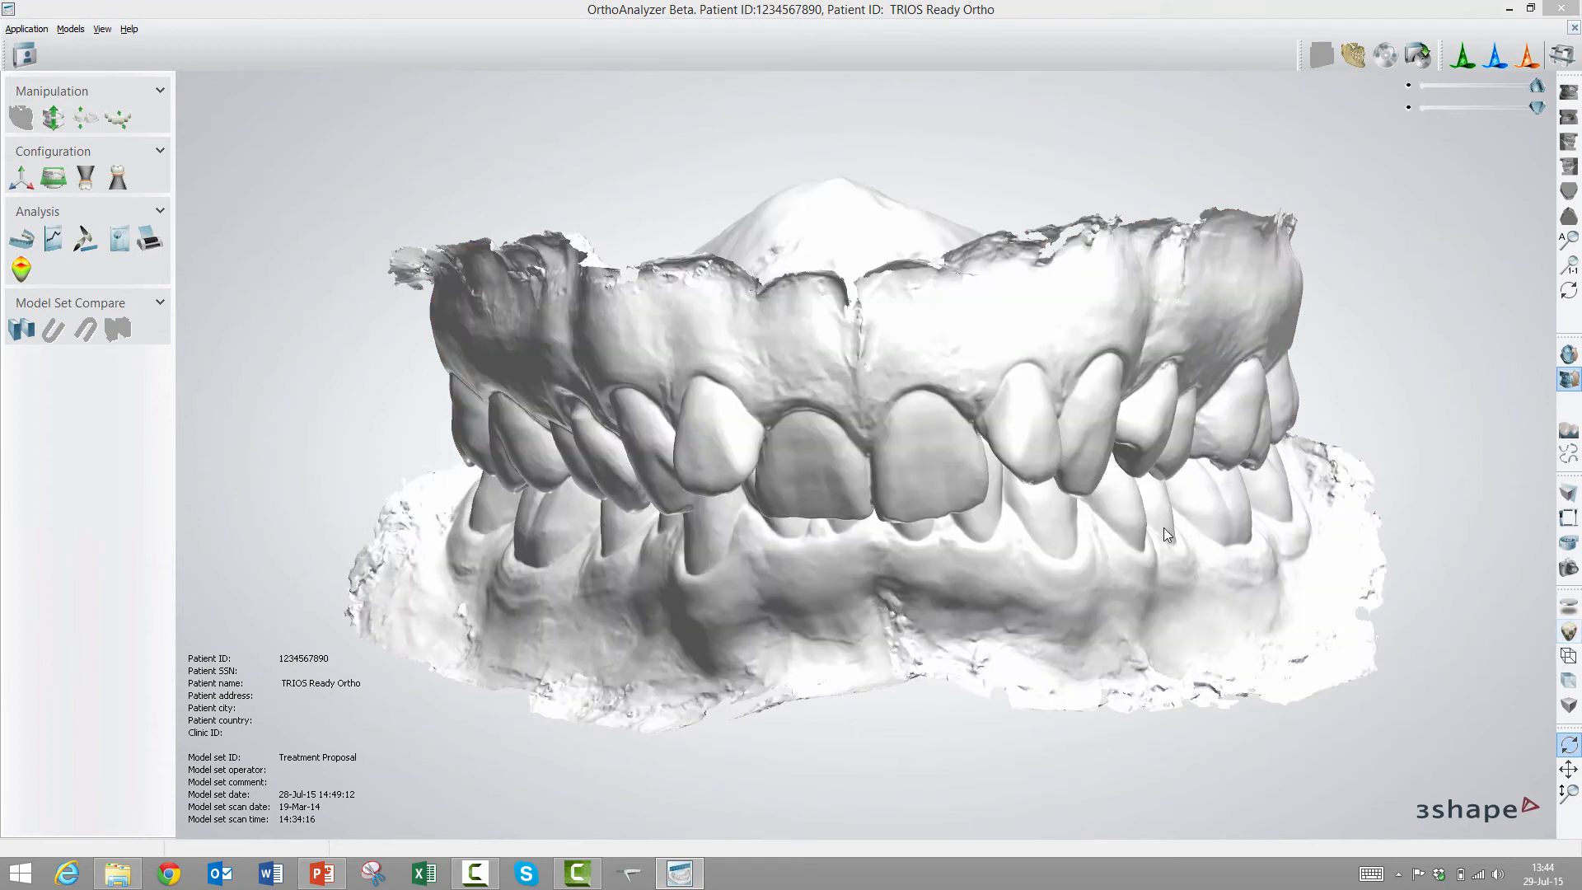
scroll(942, 502, up, 5)
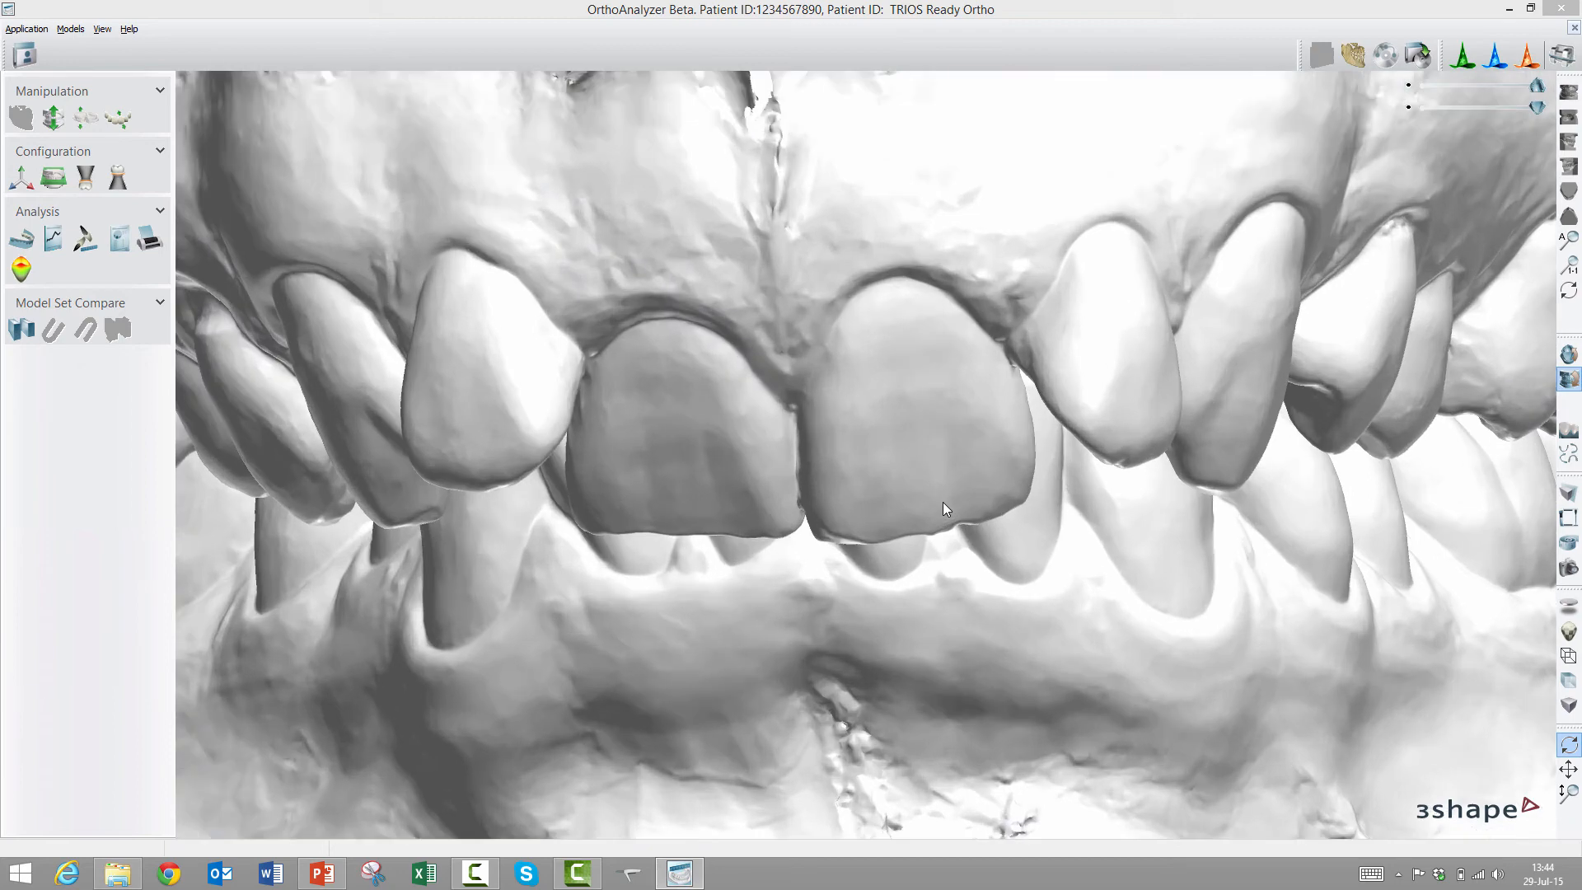
scroll(942, 502, down, 5)
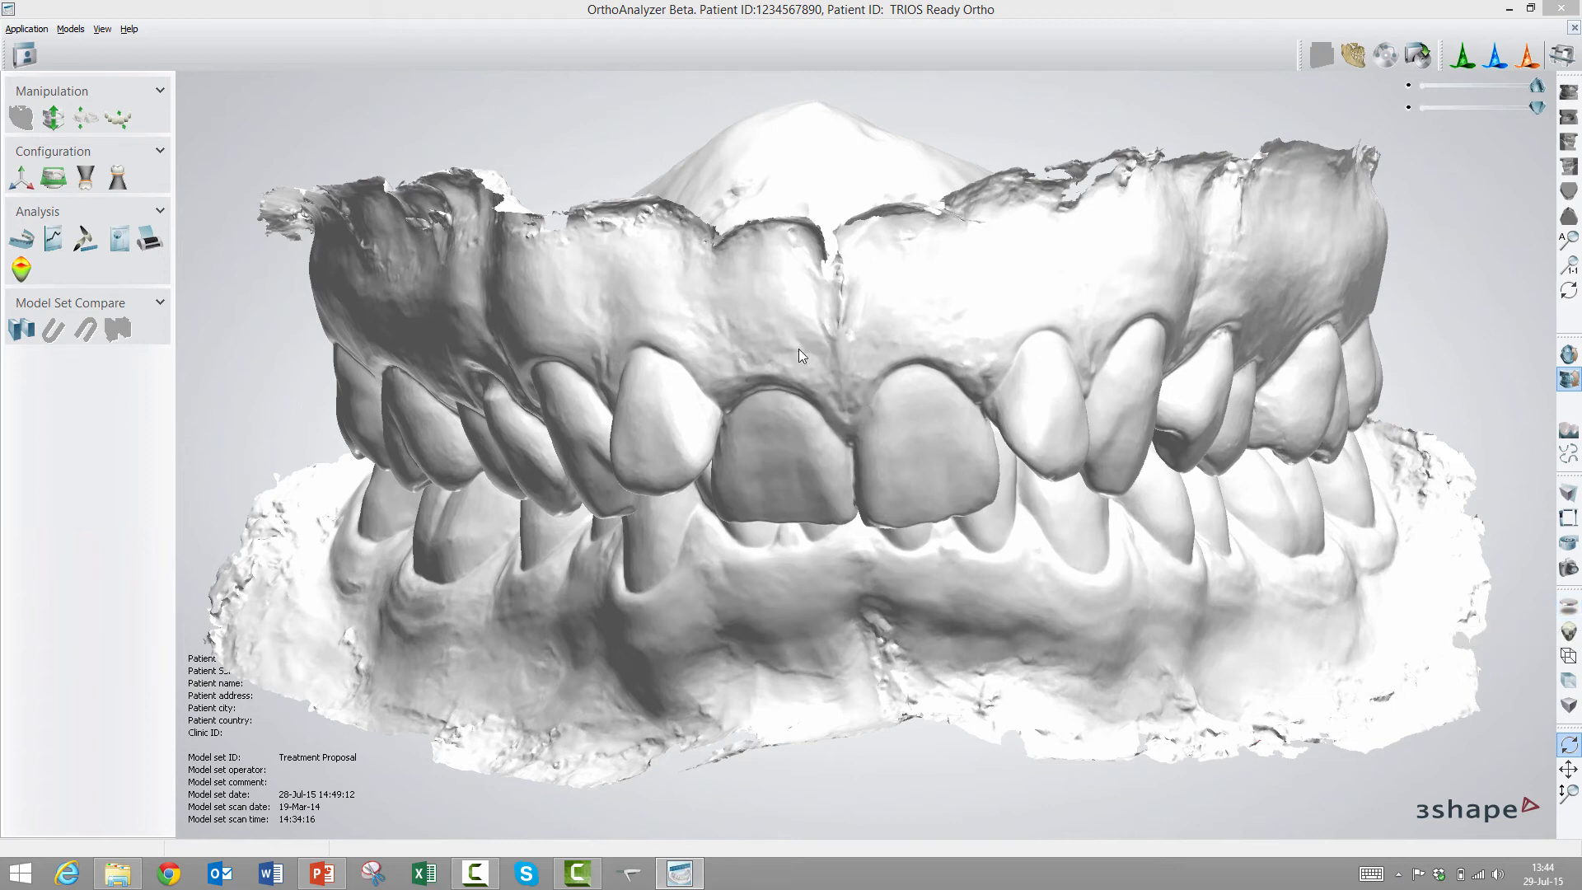
Display the untextured models in tan plaster shading, inspect them from the patient's right side, and restore the scan texture colours
click(1566, 608)
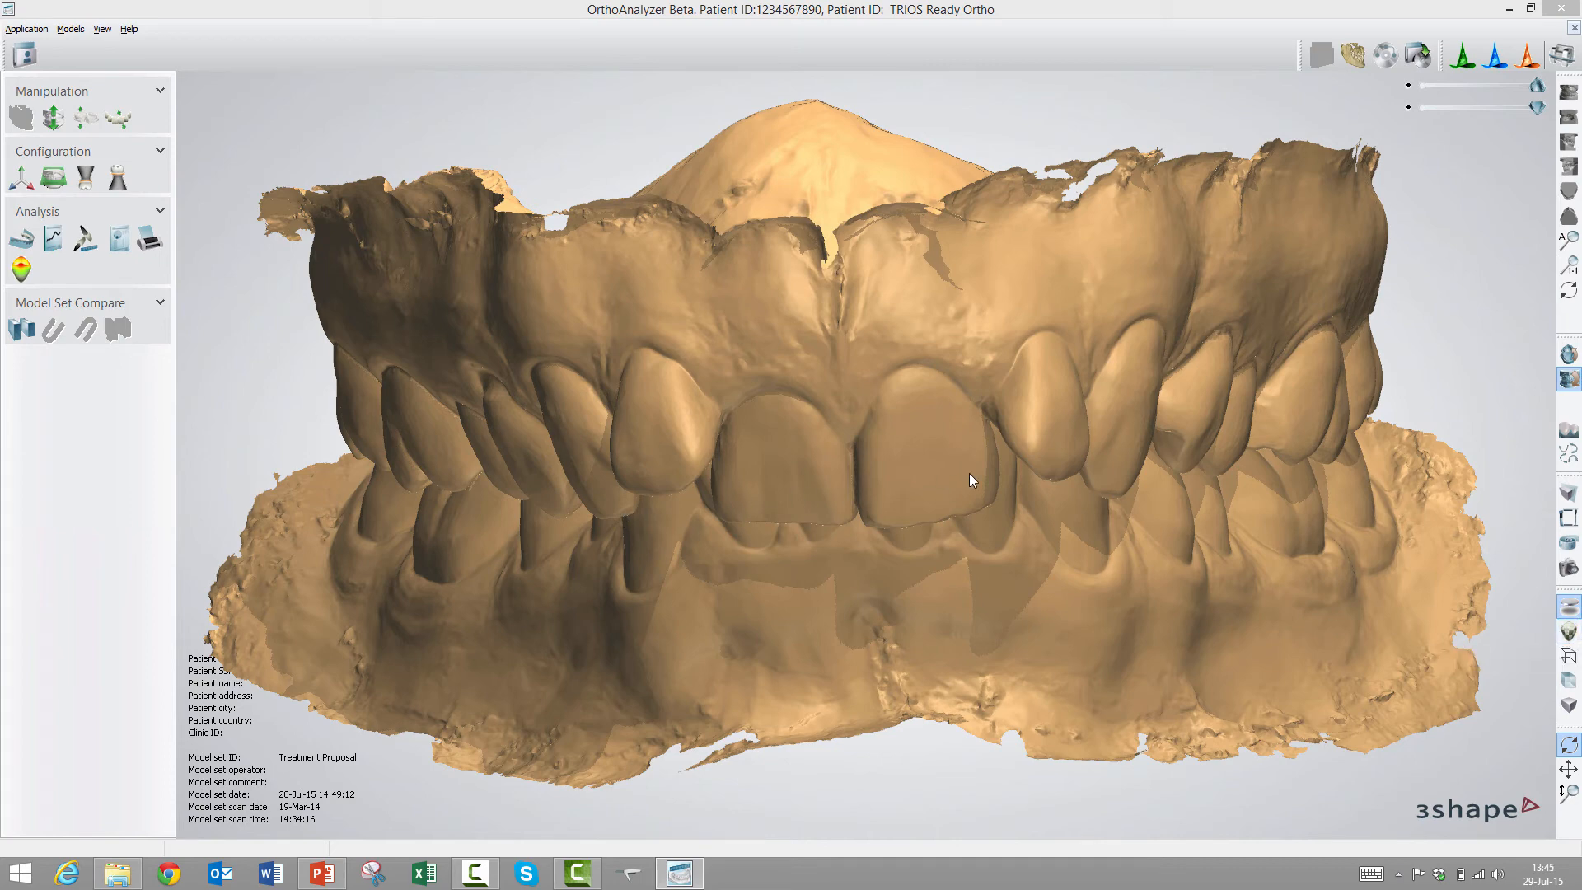
drag(939, 461, 1018, 473)
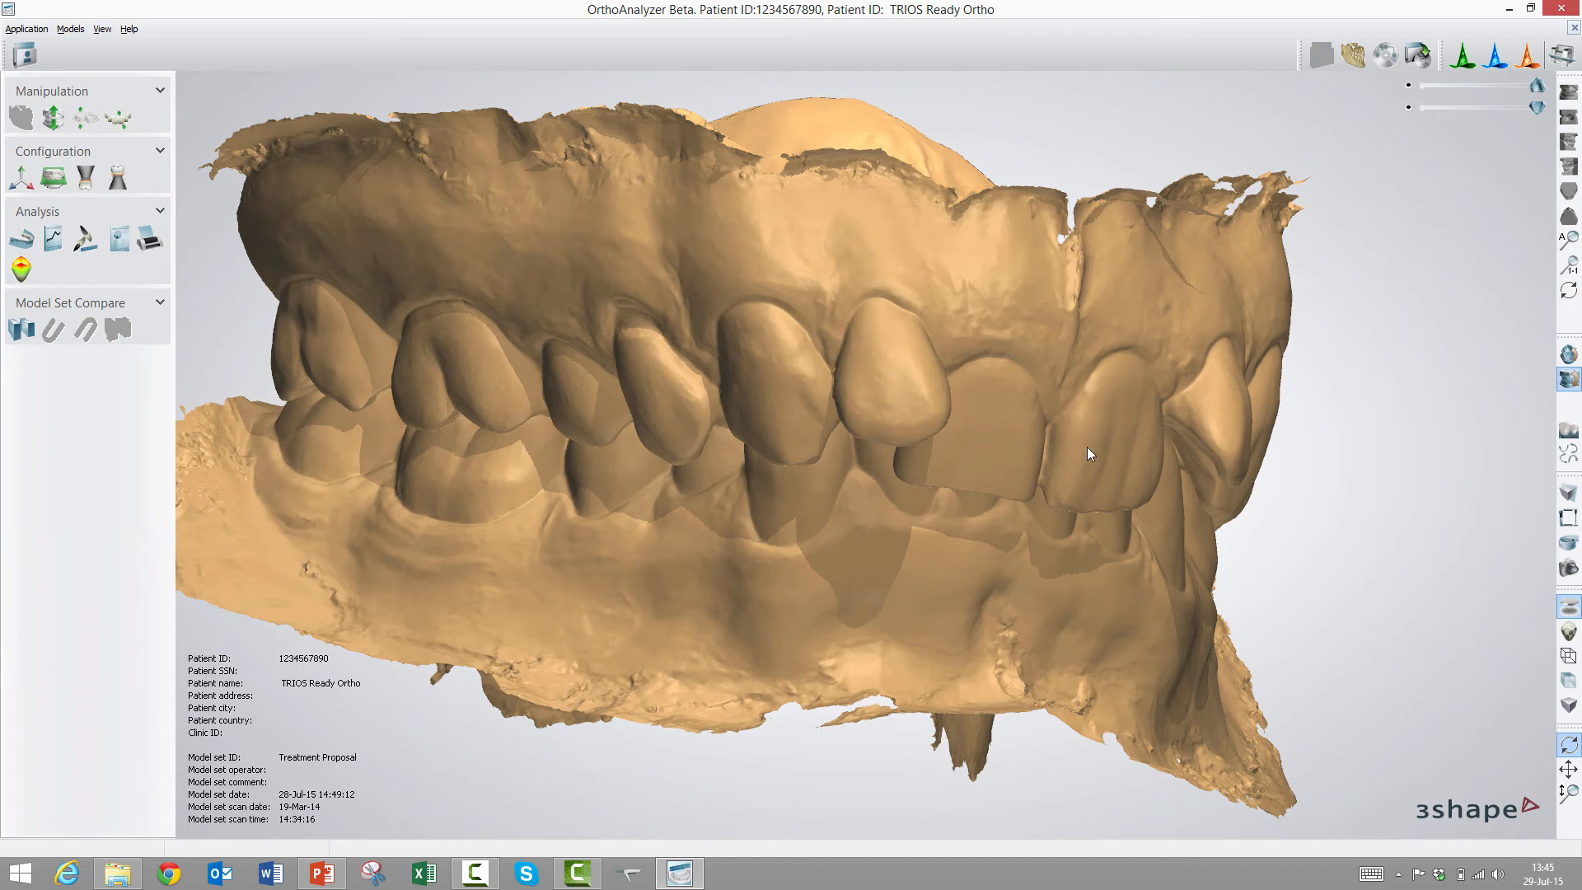
click(1569, 632)
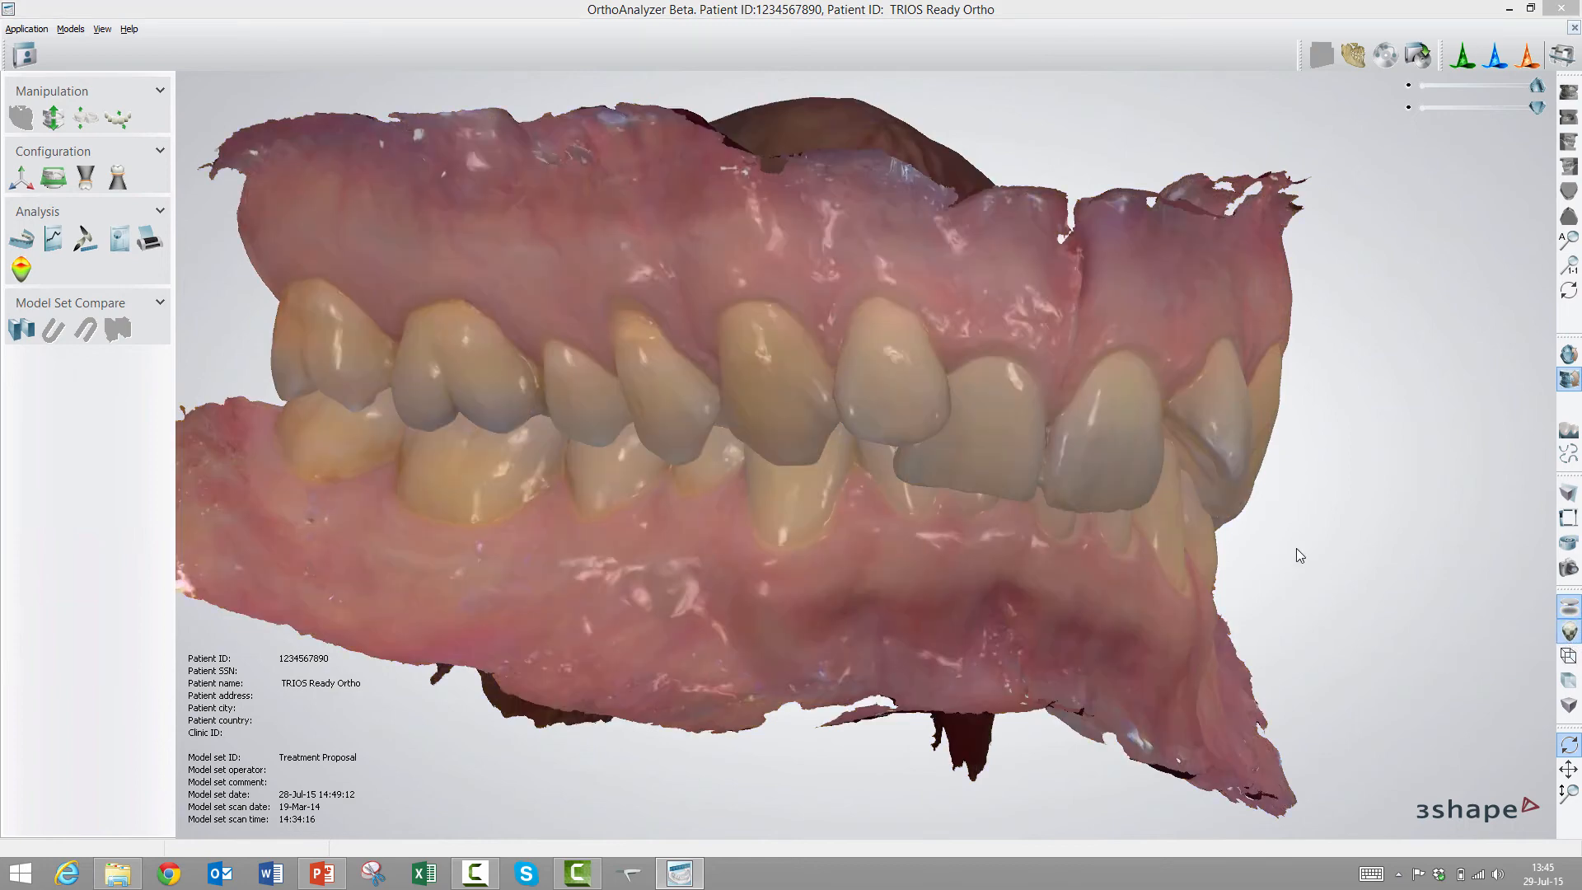
Show the closed bite from the front with its wireframe mesh displayed, and examine the triangles around the front teeth
click(1568, 91)
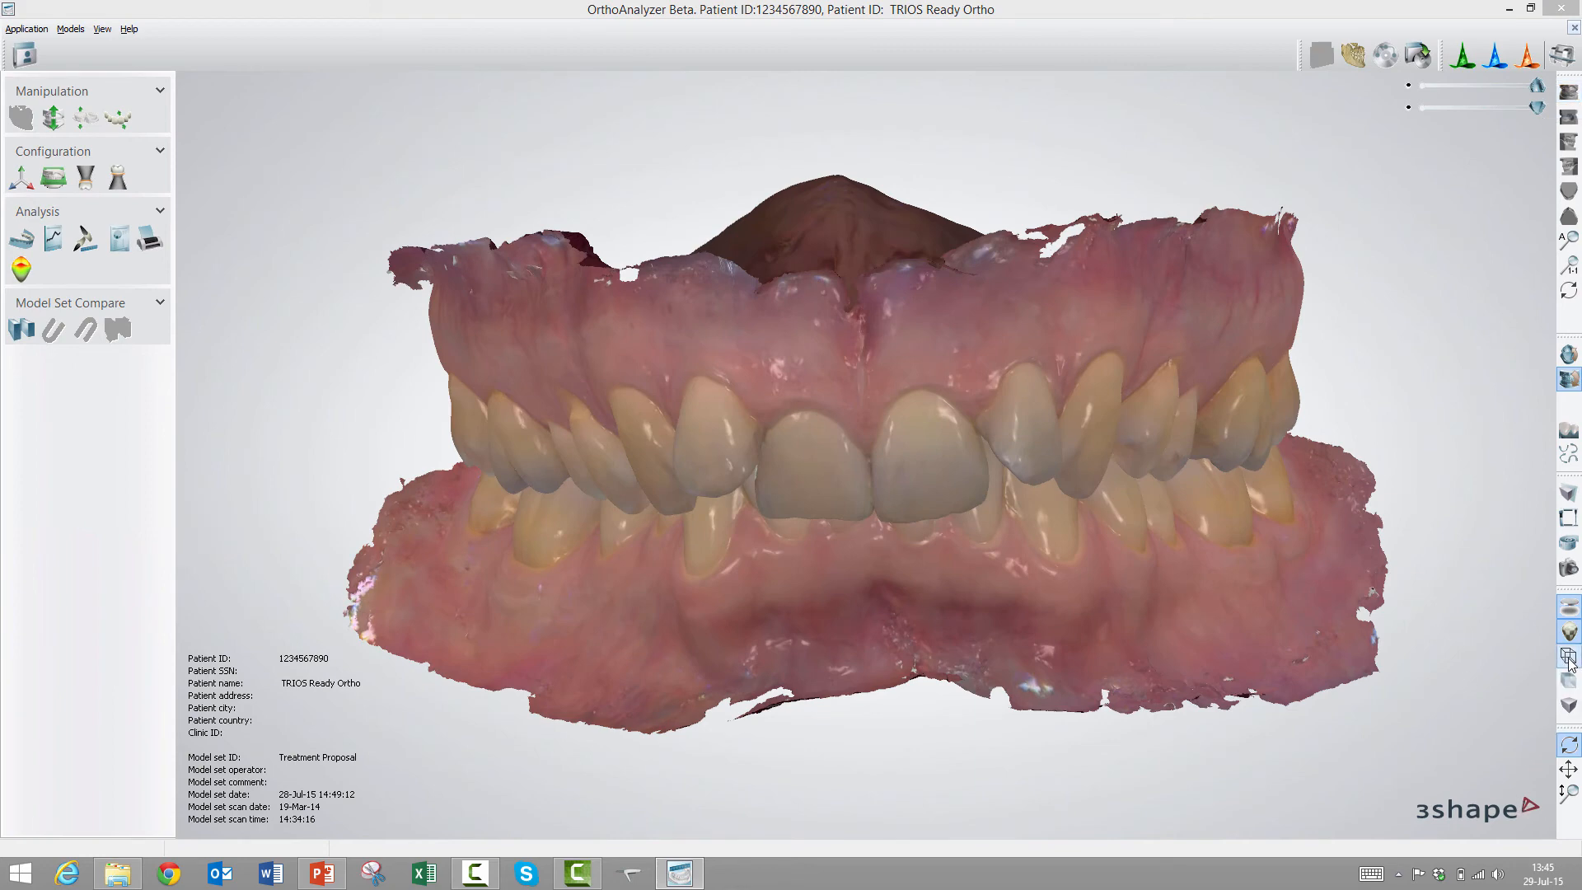
click(1568, 658)
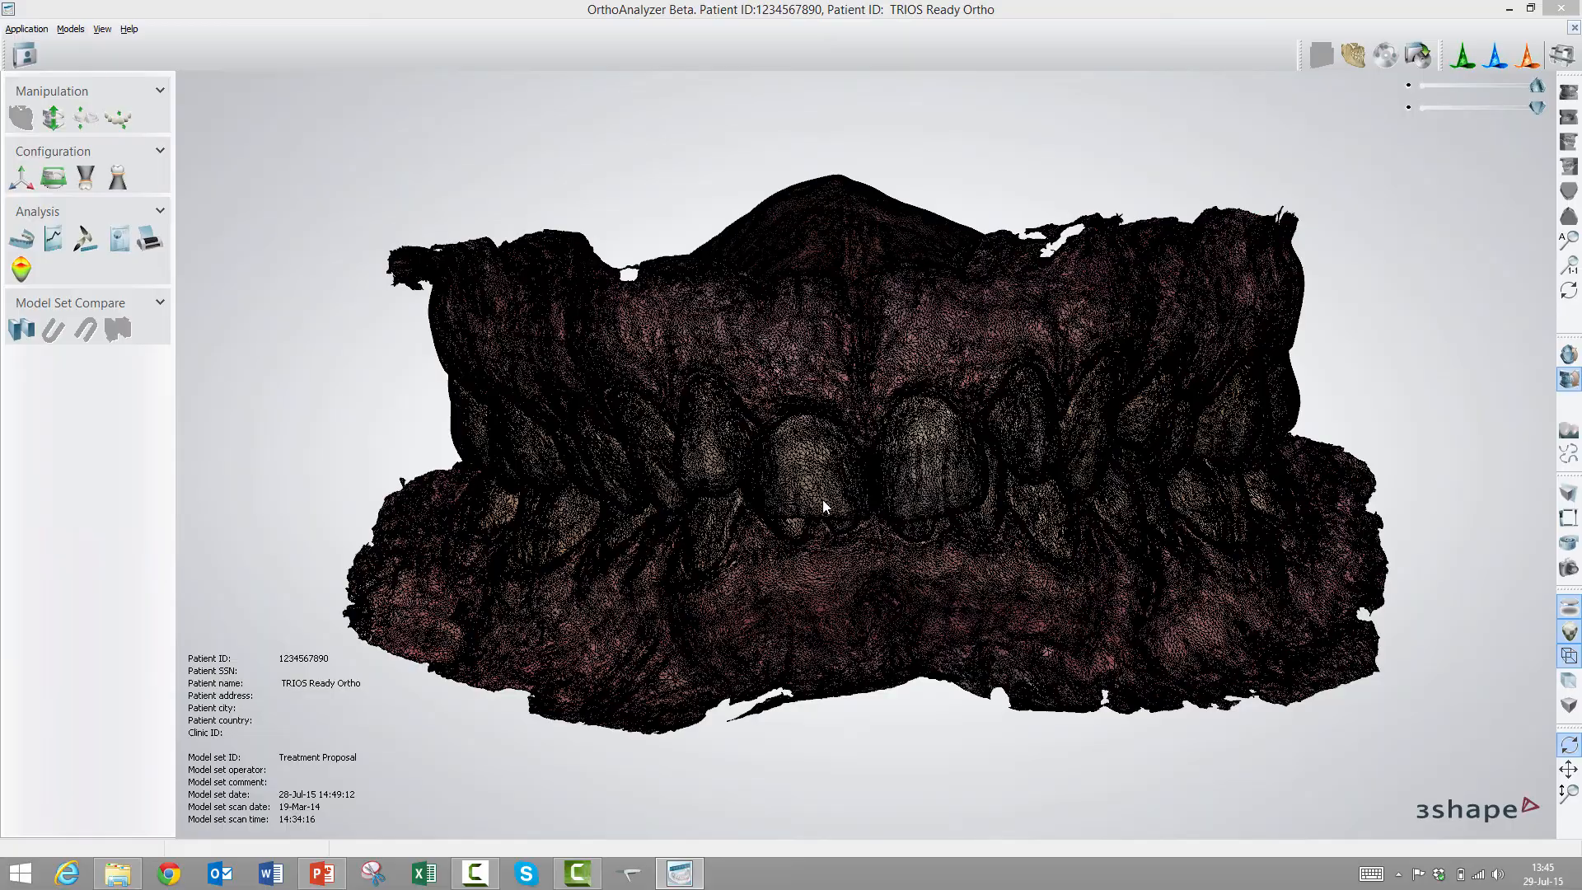
scroll(868, 520, up, 8)
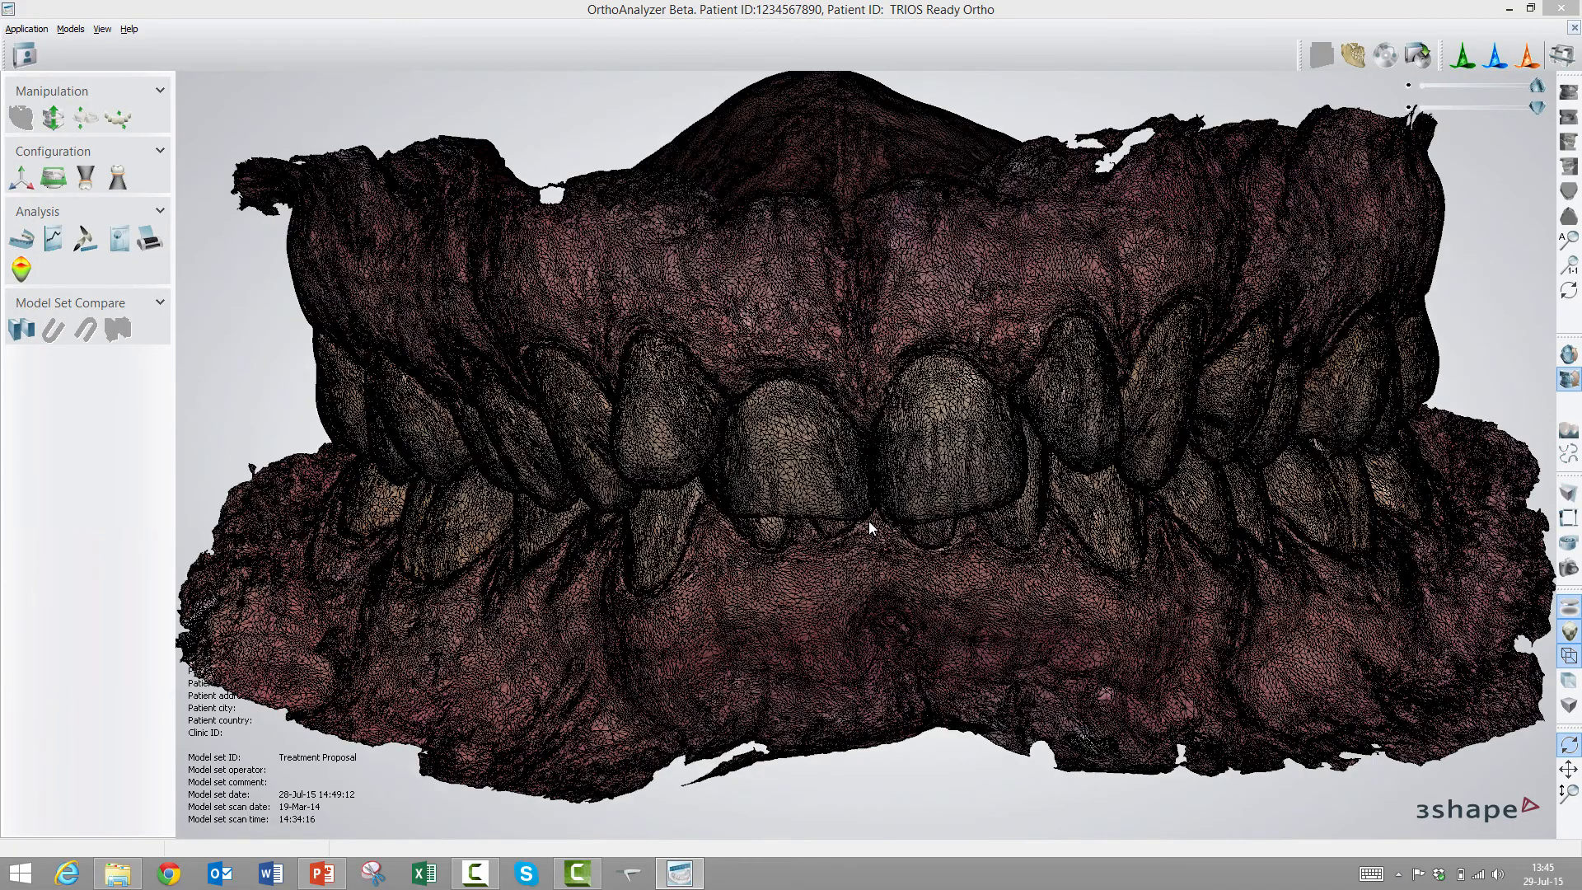
Examine the wireframe triangles between the upper central incisors up close and across the whole closed bite
scroll(869, 522, up, 8)
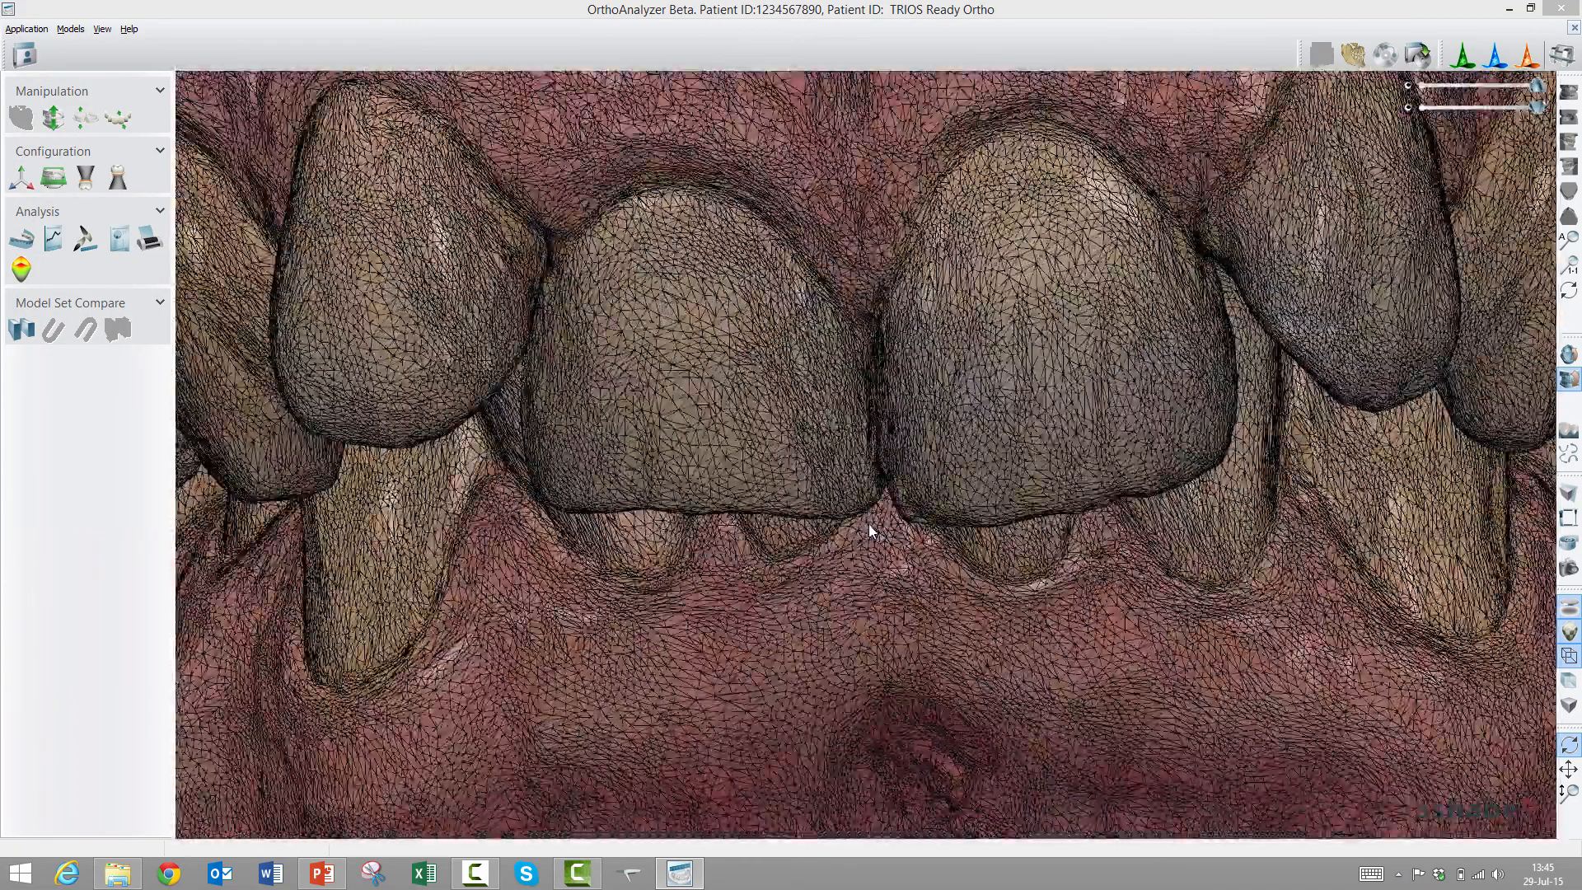
scroll(868, 524, up, 2)
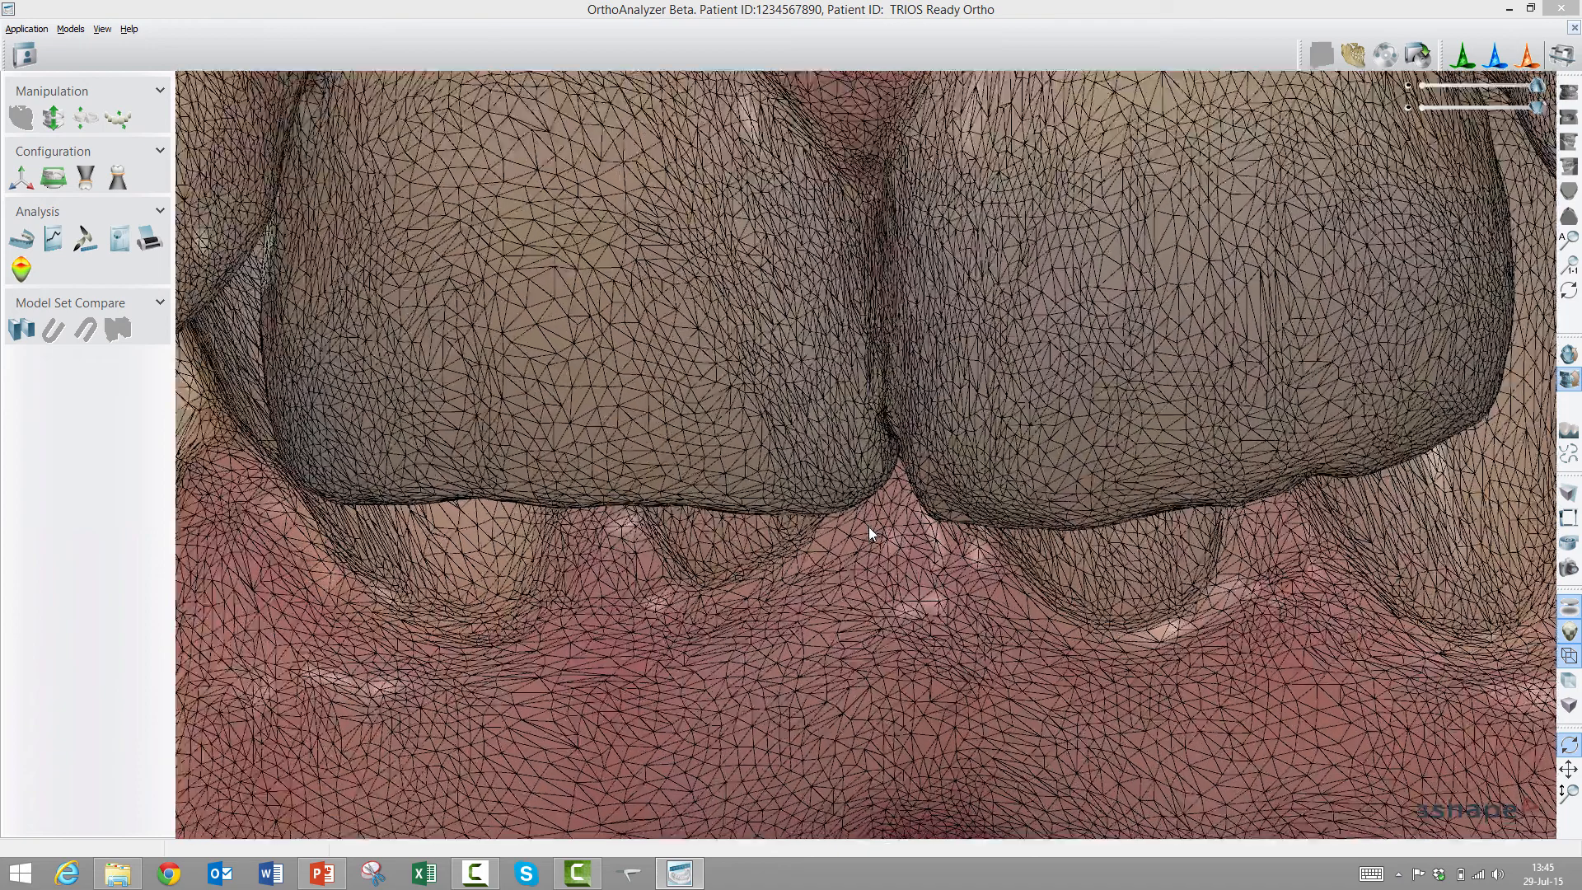
scroll(869, 526, up, 2)
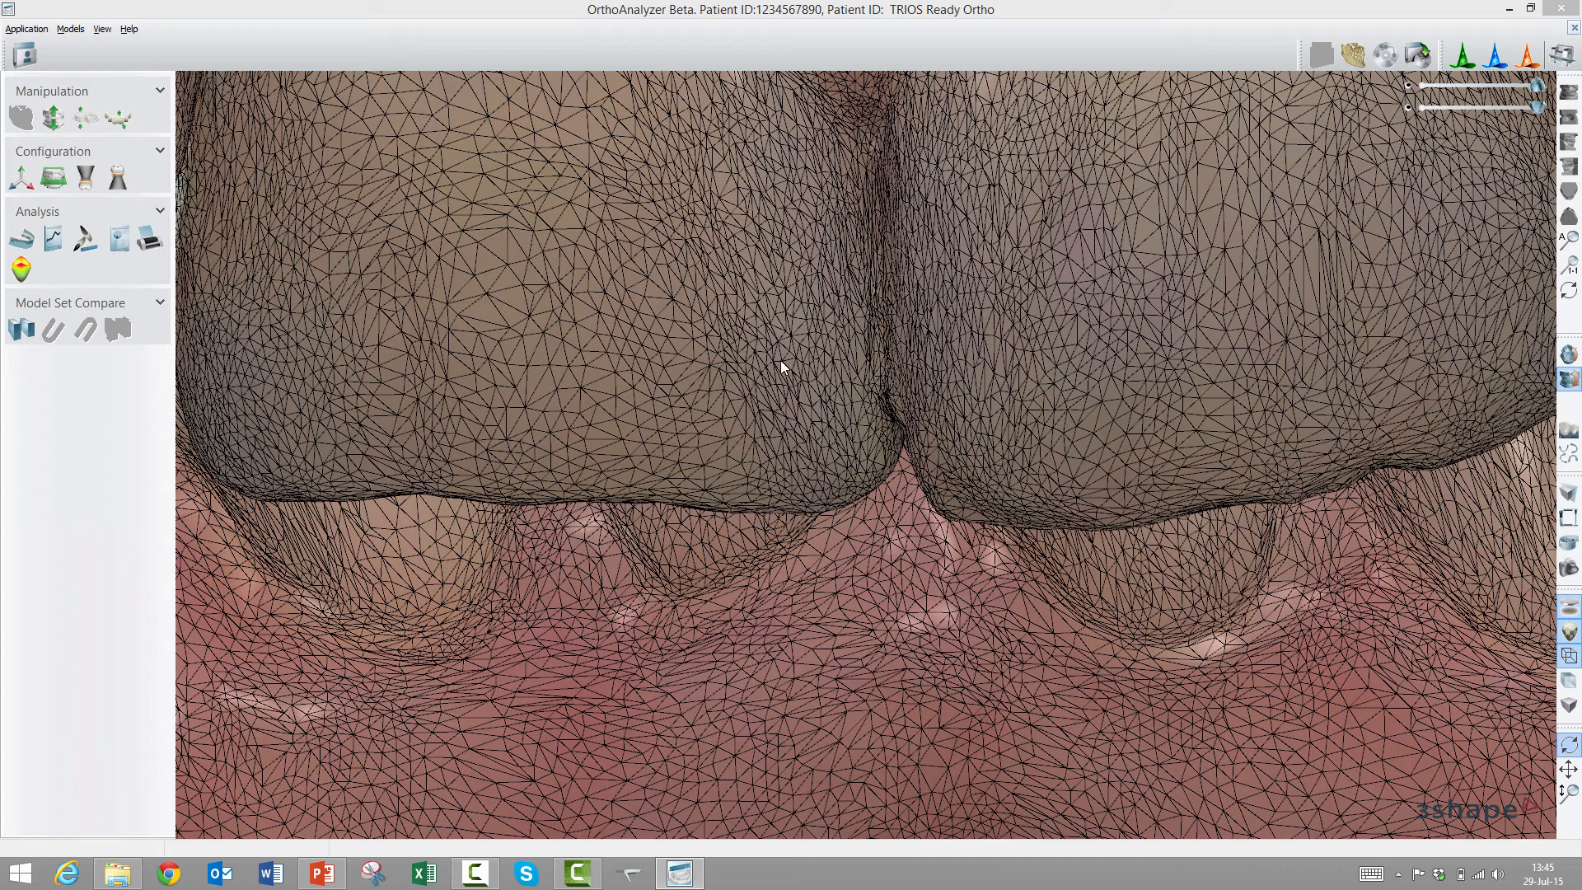
scroll(881, 387, up, 1)
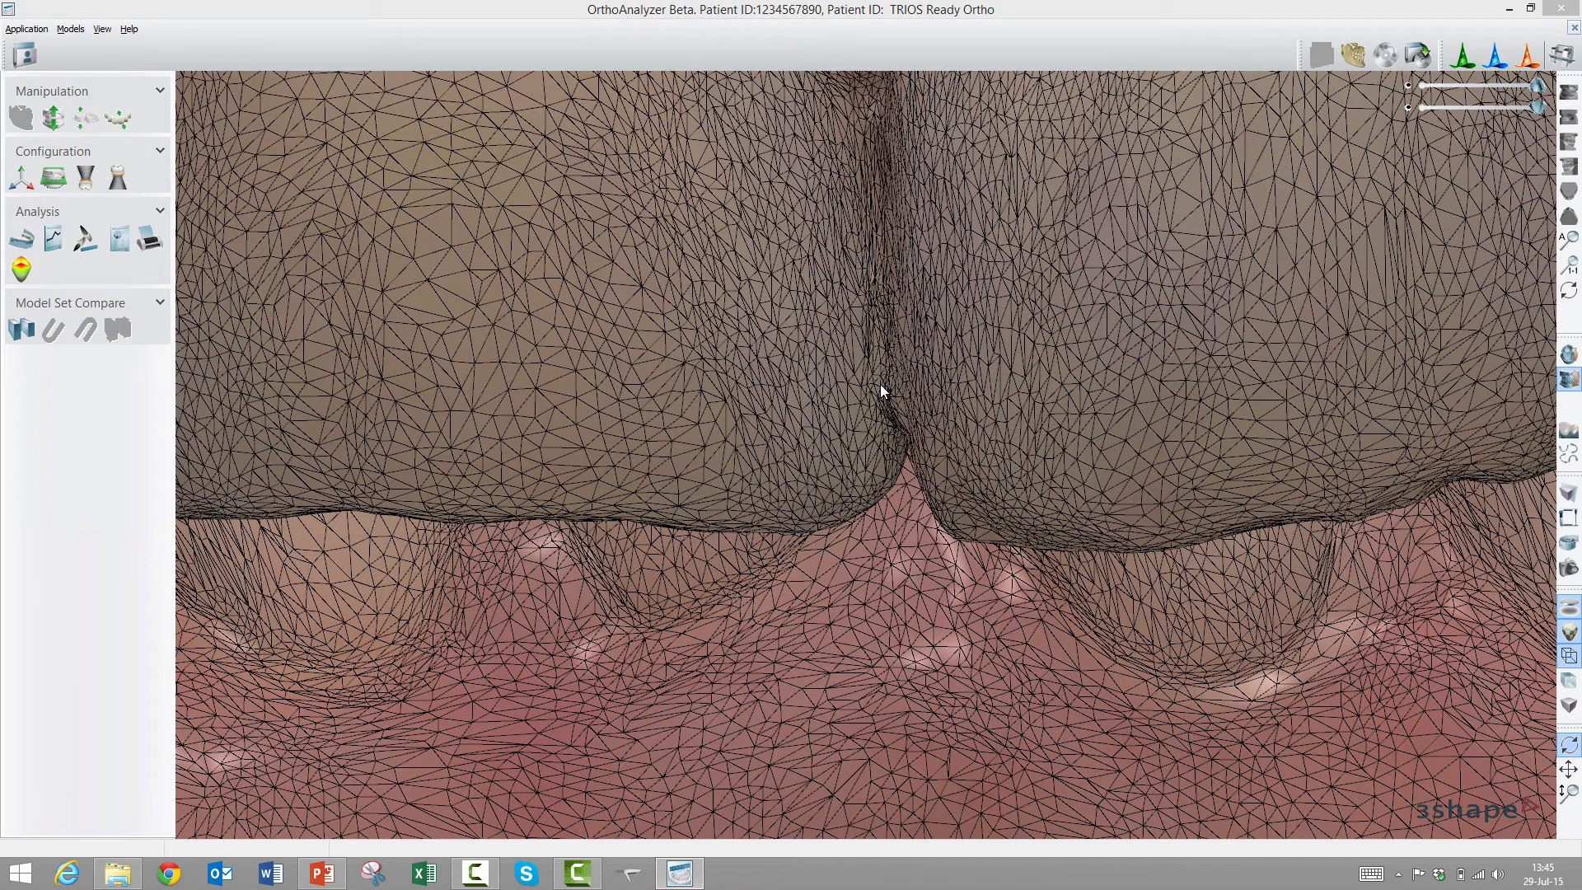
scroll(883, 355, up, 1)
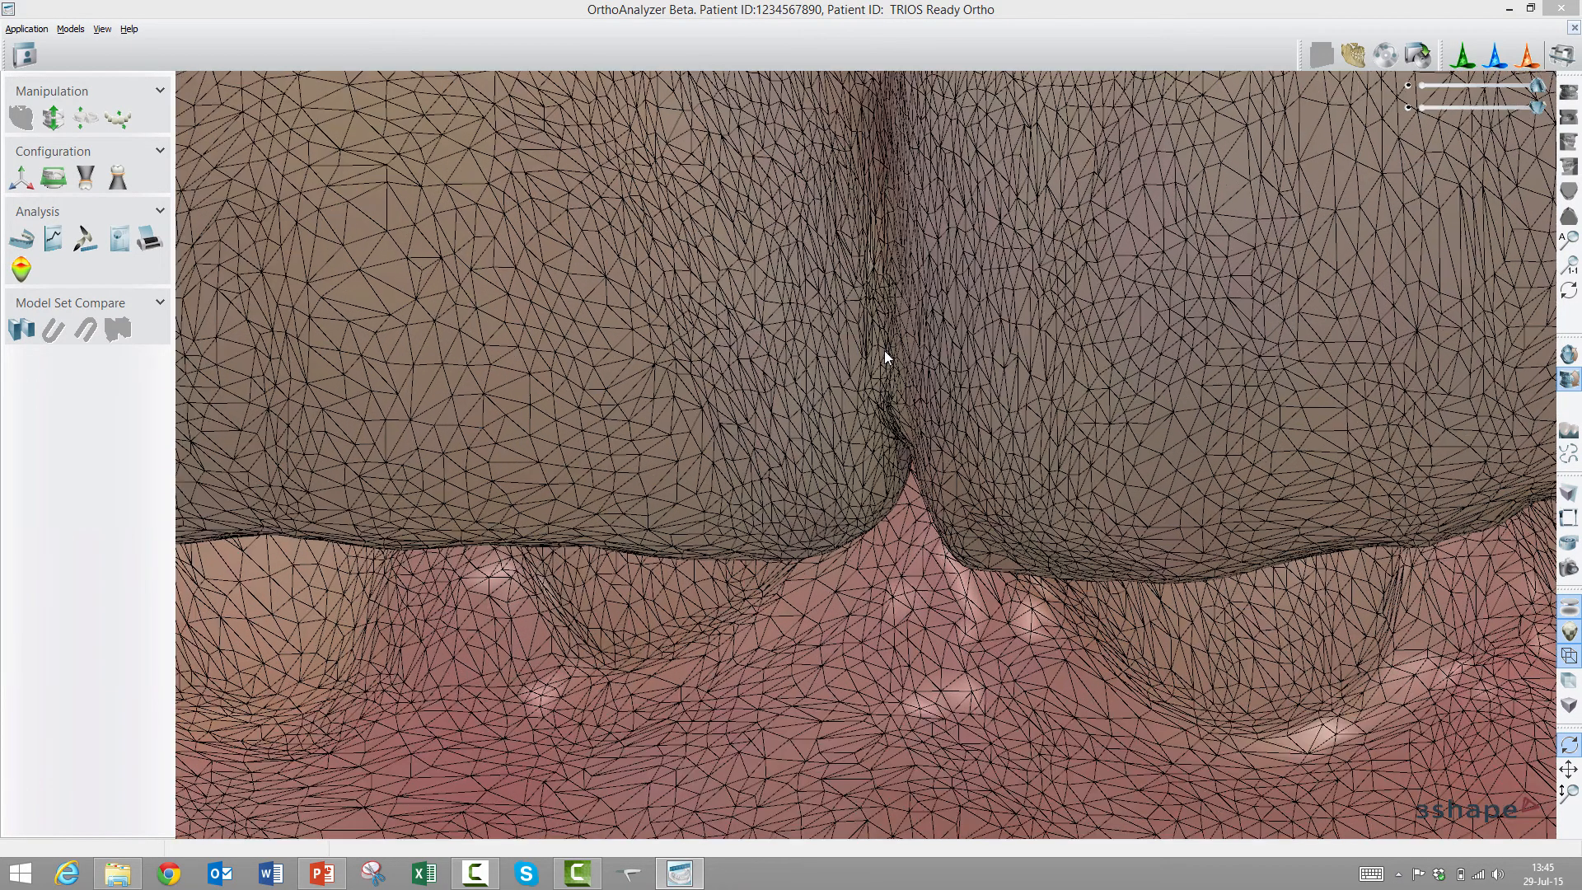
scroll(884, 355, up, 1)
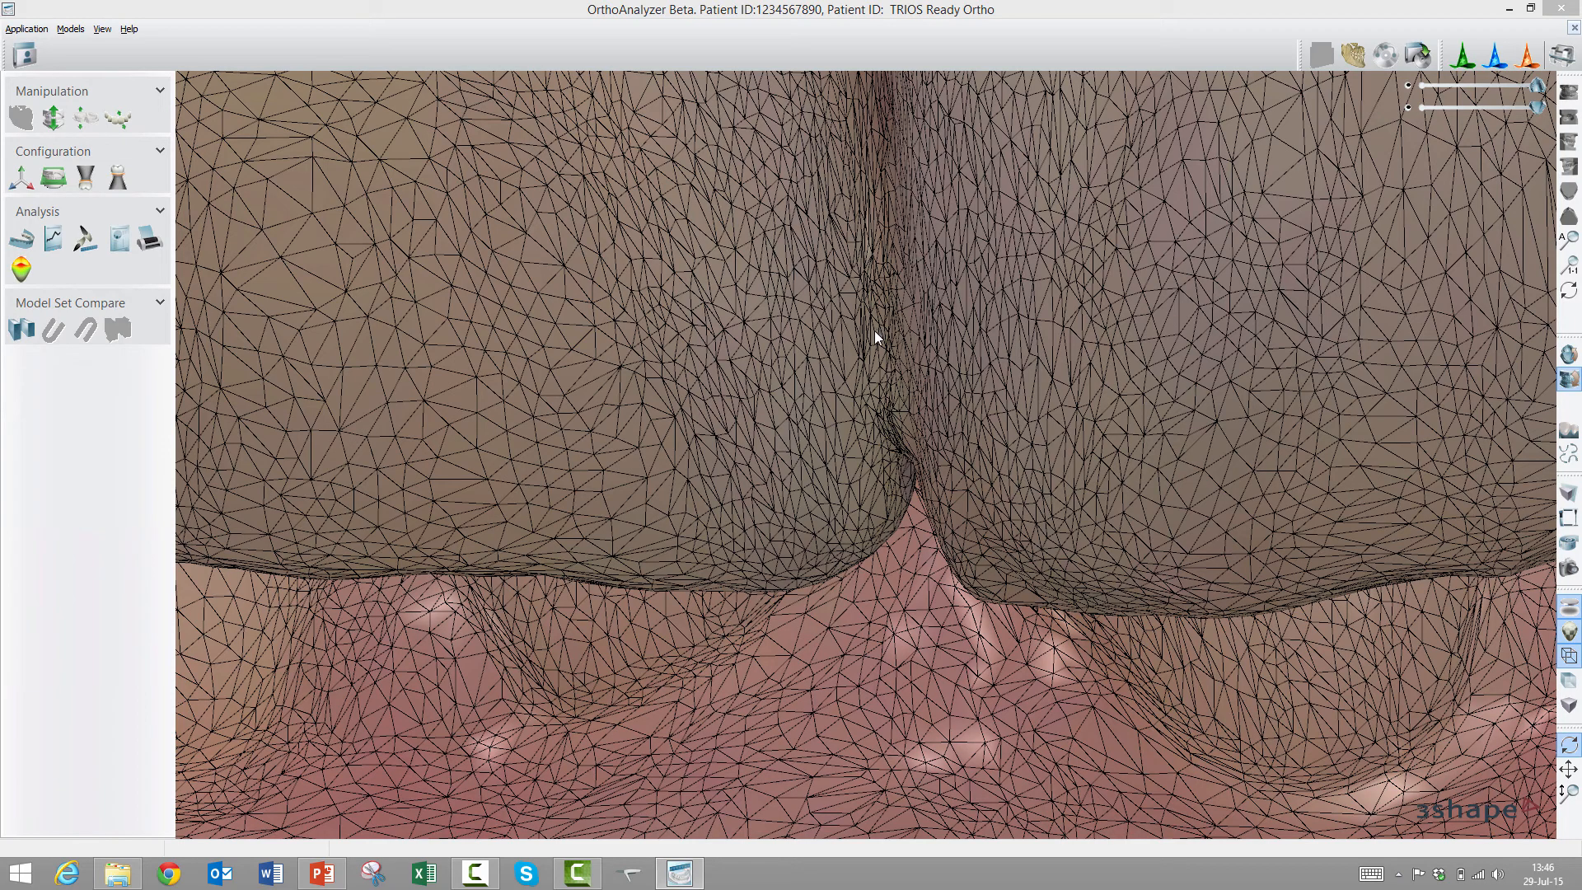
scroll(874, 333, down, 10)
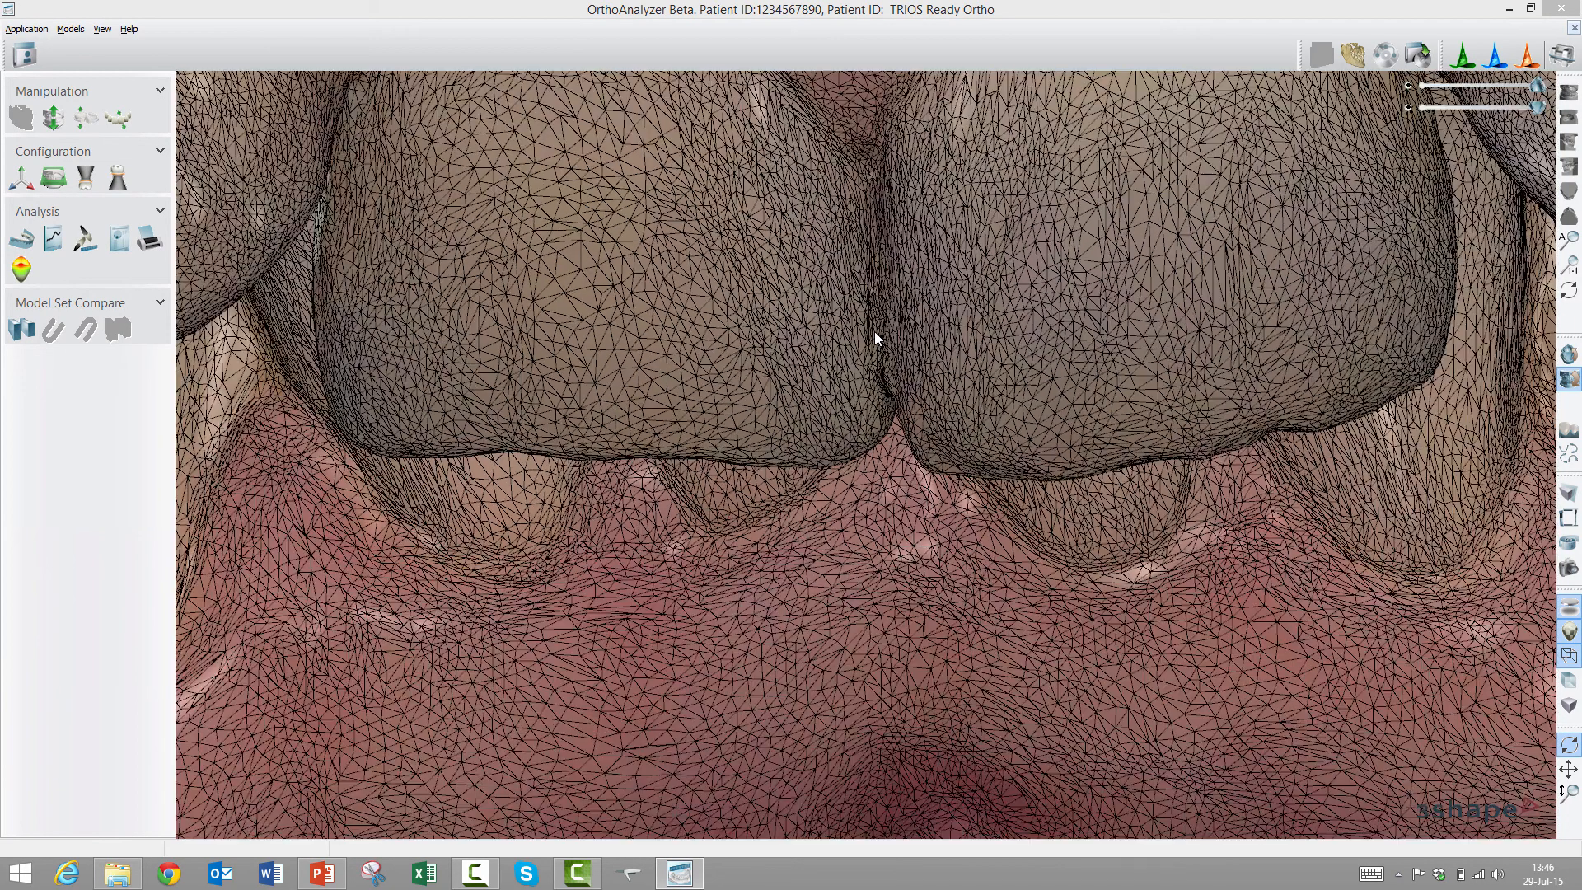
scroll(875, 332, down, 3)
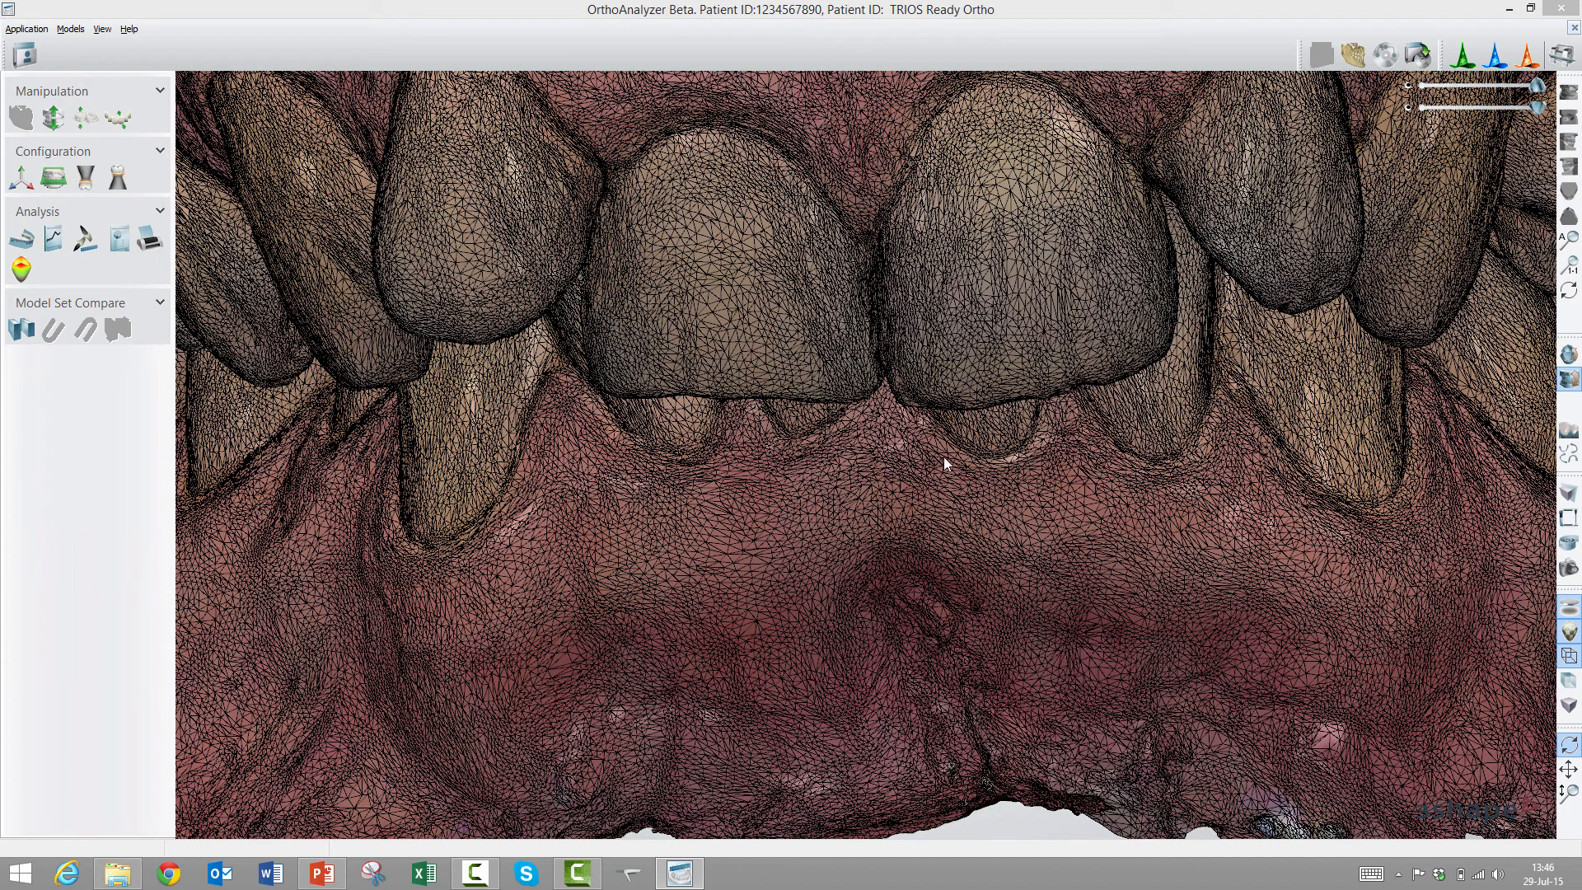
scroll(919, 436, down, 5)
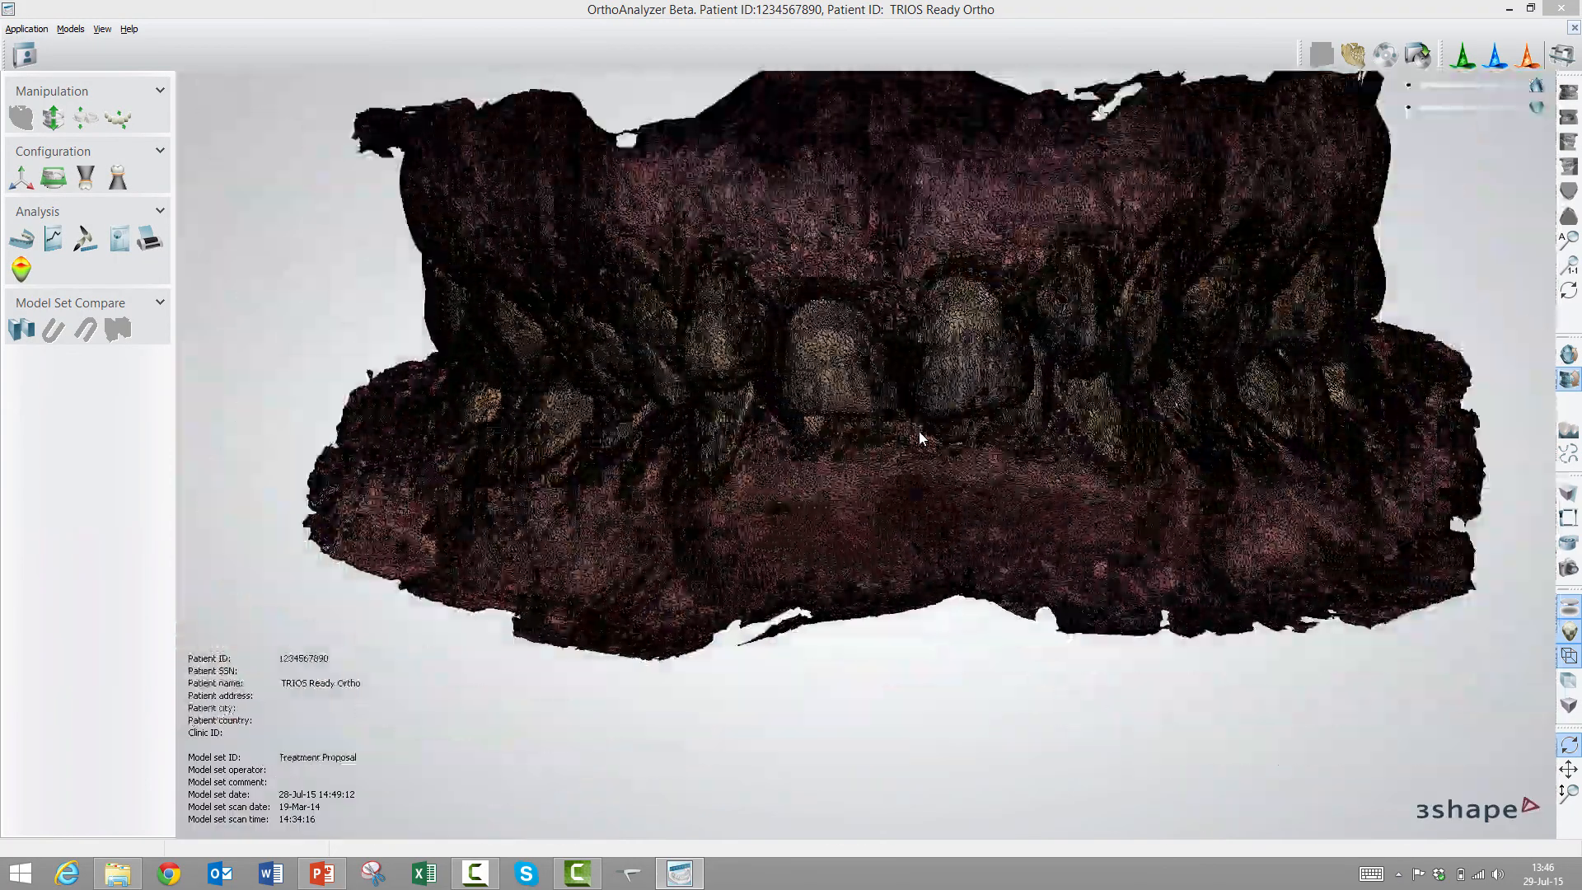
scroll(918, 432, down, 2)
scroll(918, 431, down, 2)
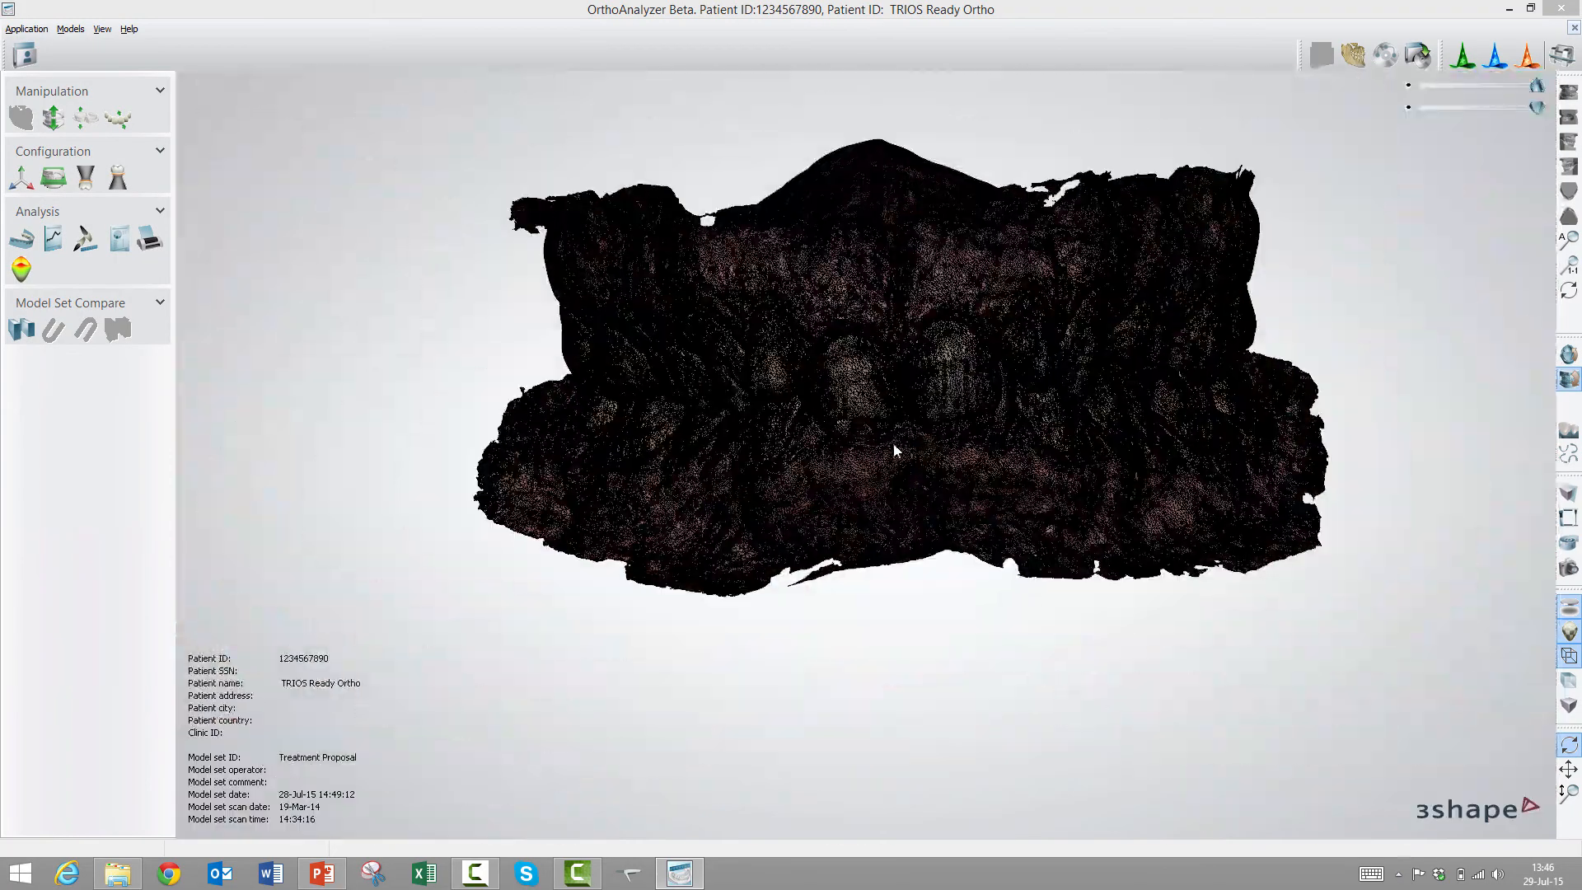
Turn off the wireframe display and show the whole closed bite from the front
scroll(892, 443, up, 6)
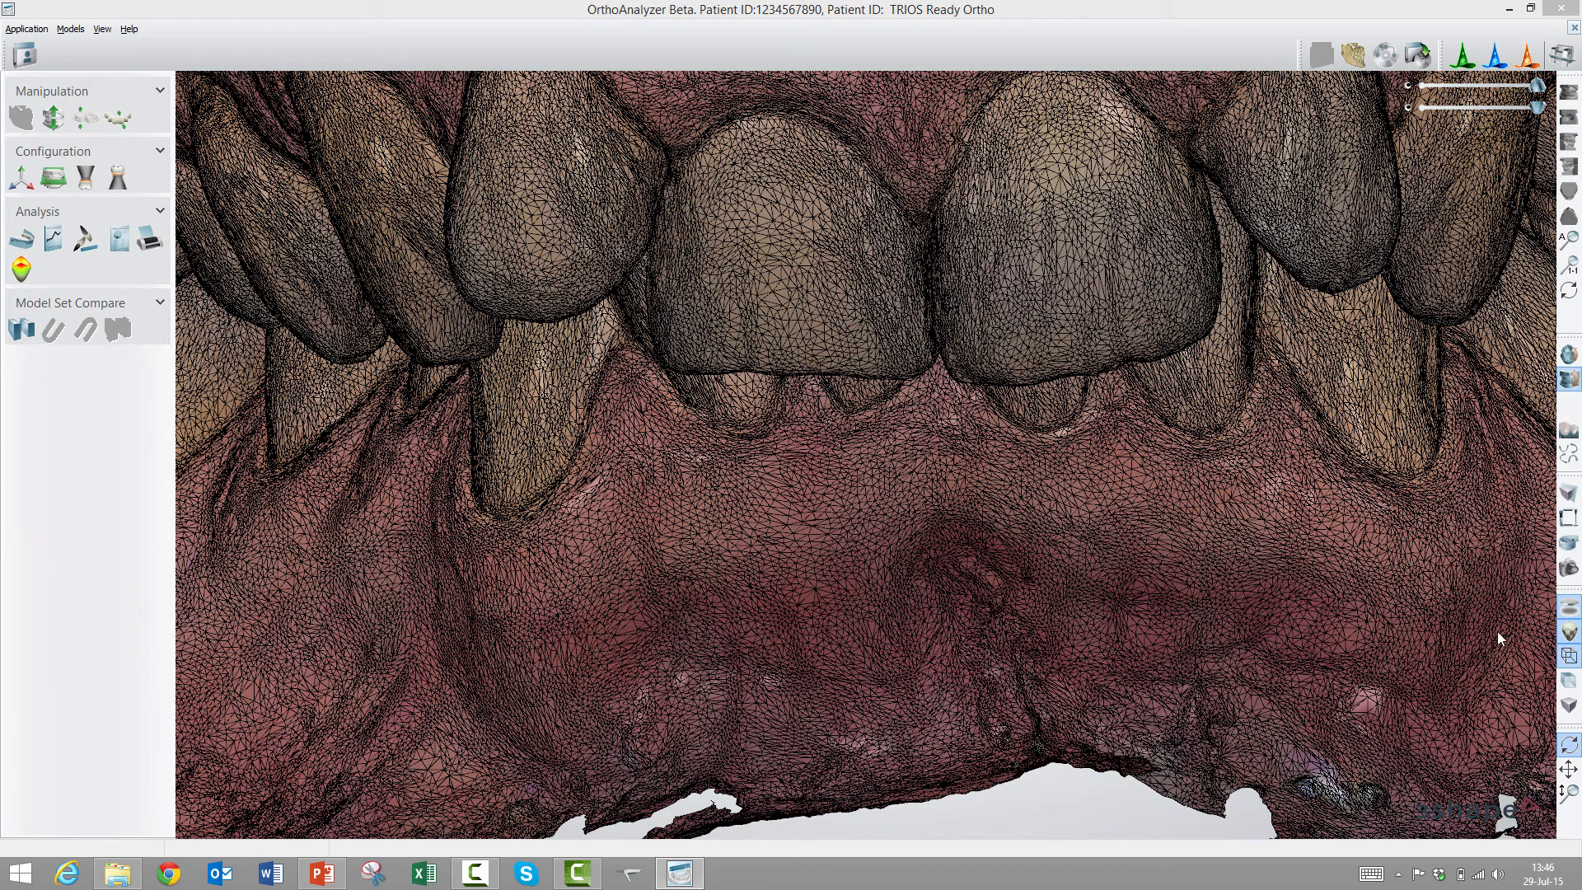
click(1570, 656)
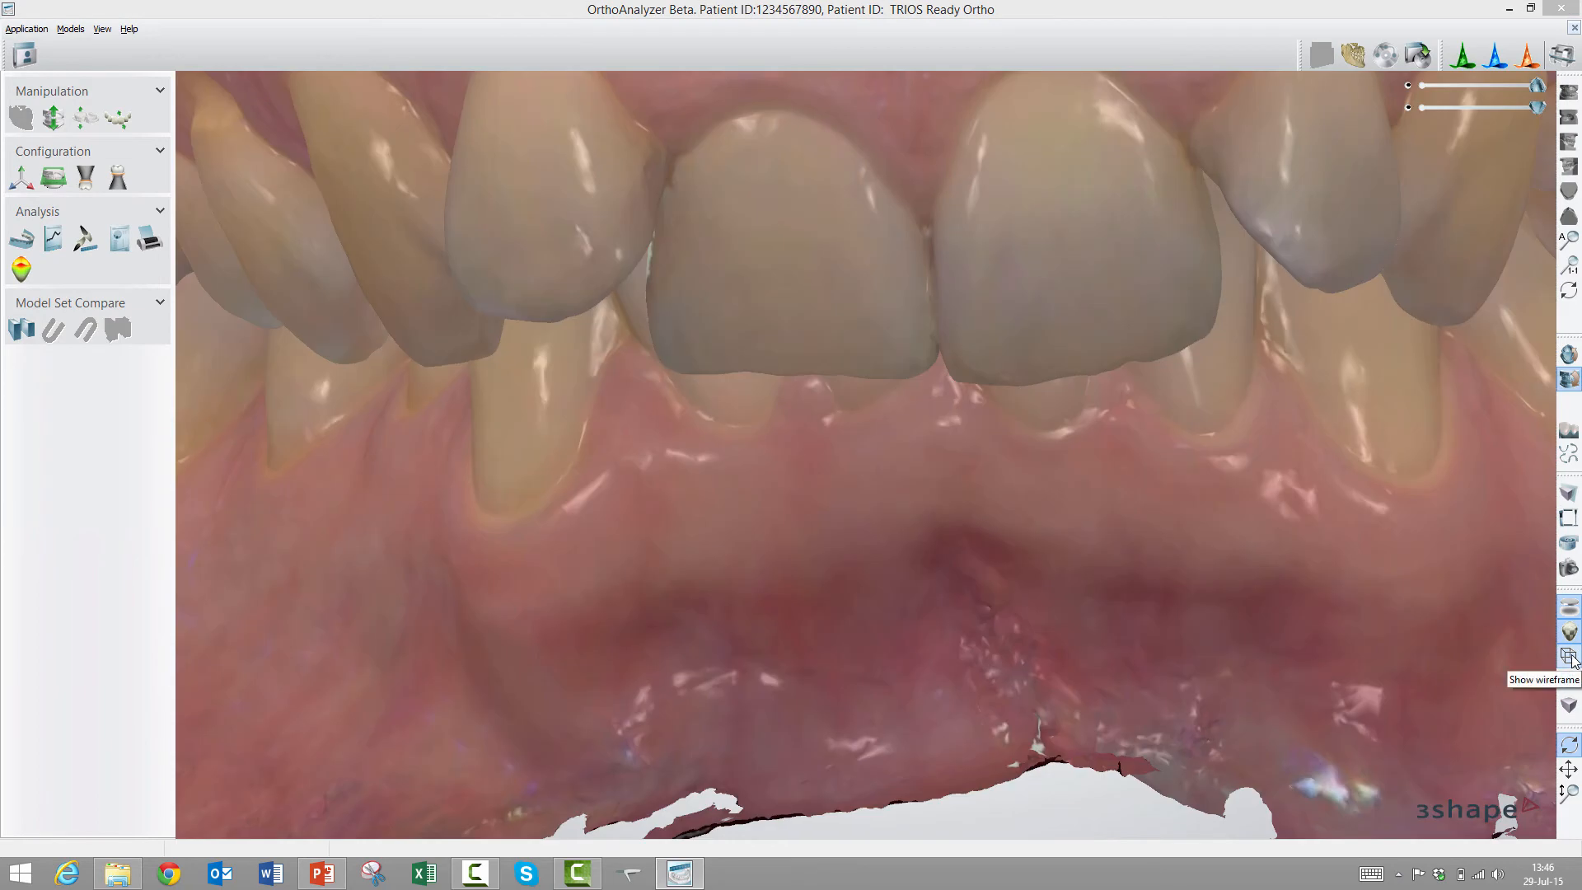
click(1569, 91)
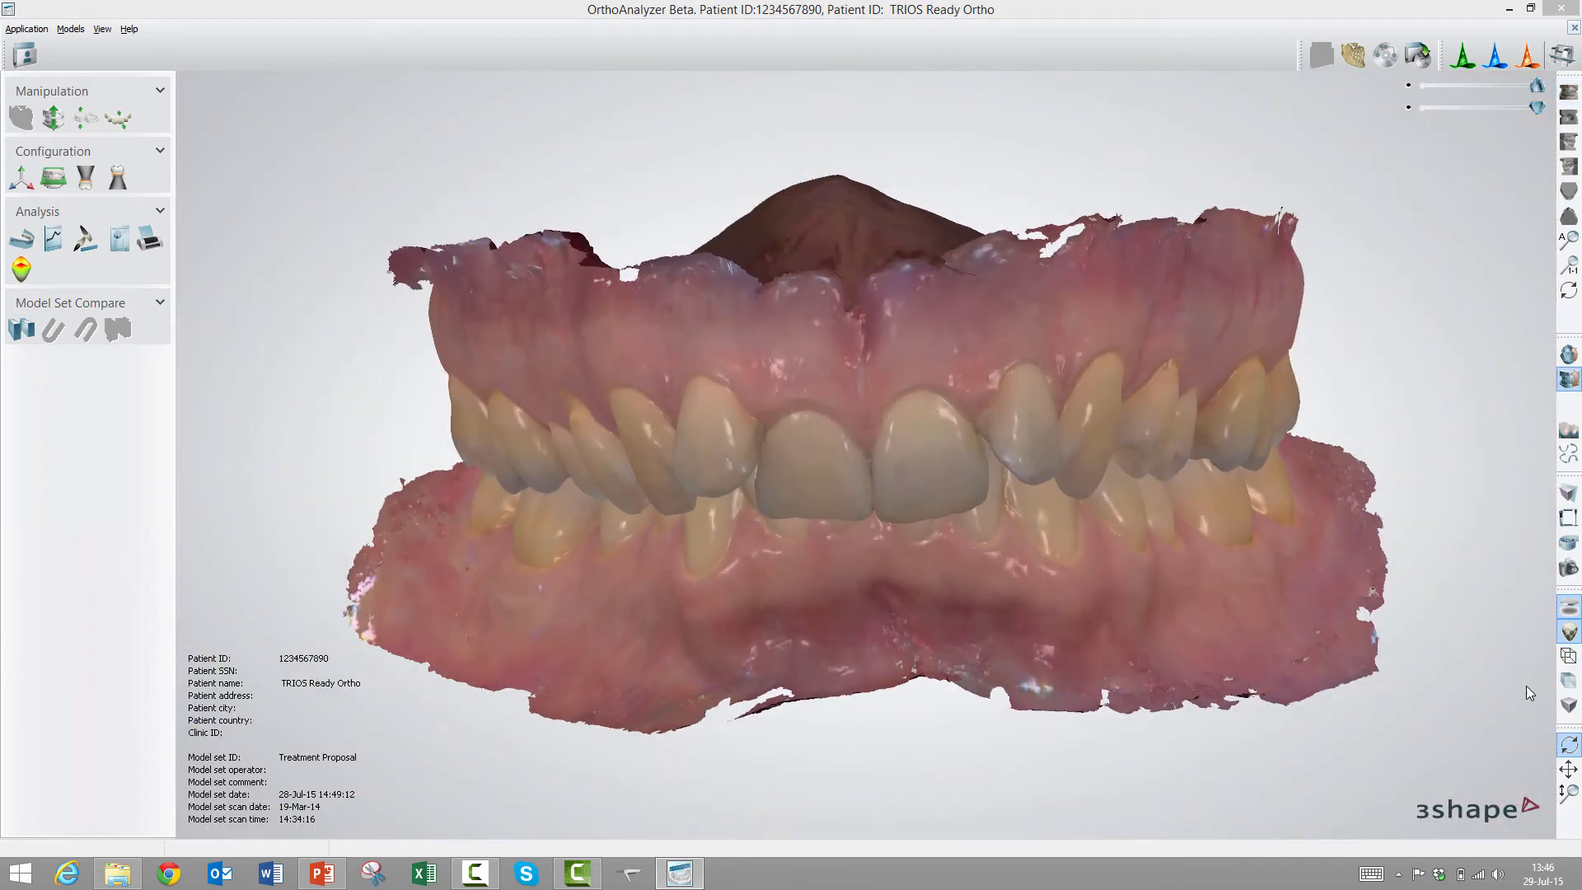
Display the models transparently, inspect the bite from the patient's right, front and left, and restore the solid display
click(1570, 688)
click(1569, 686)
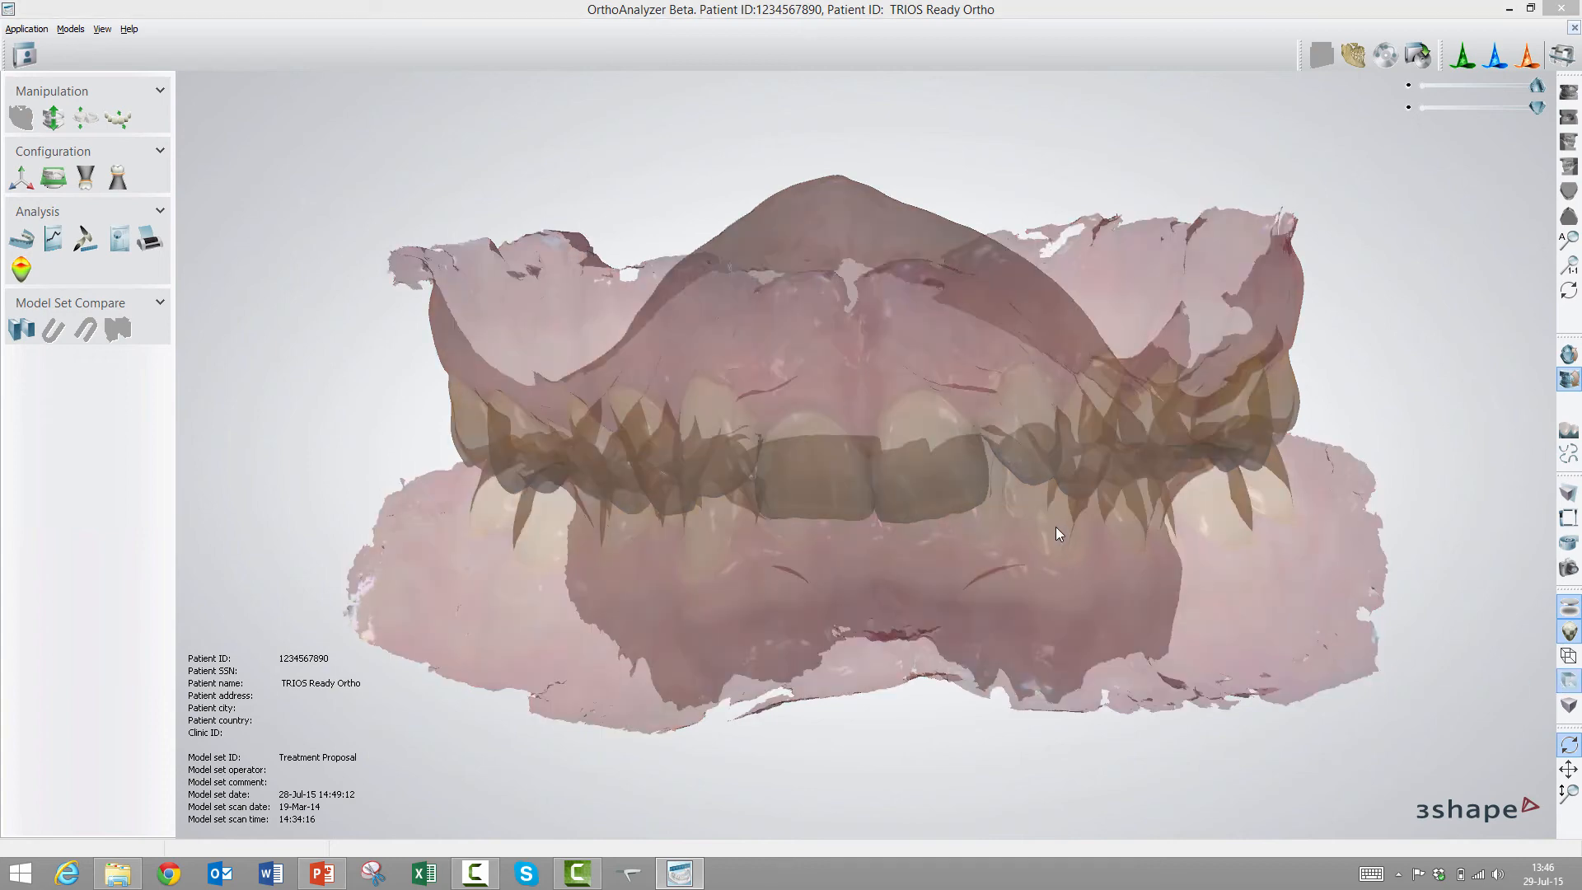
mouse_move(1007, 502)
mouse_down()
mouse_move(1015, 407)
mouse_move(972, 491)
mouse_move(939, 488)
mouse_move(1029, 489)
mouse_up()
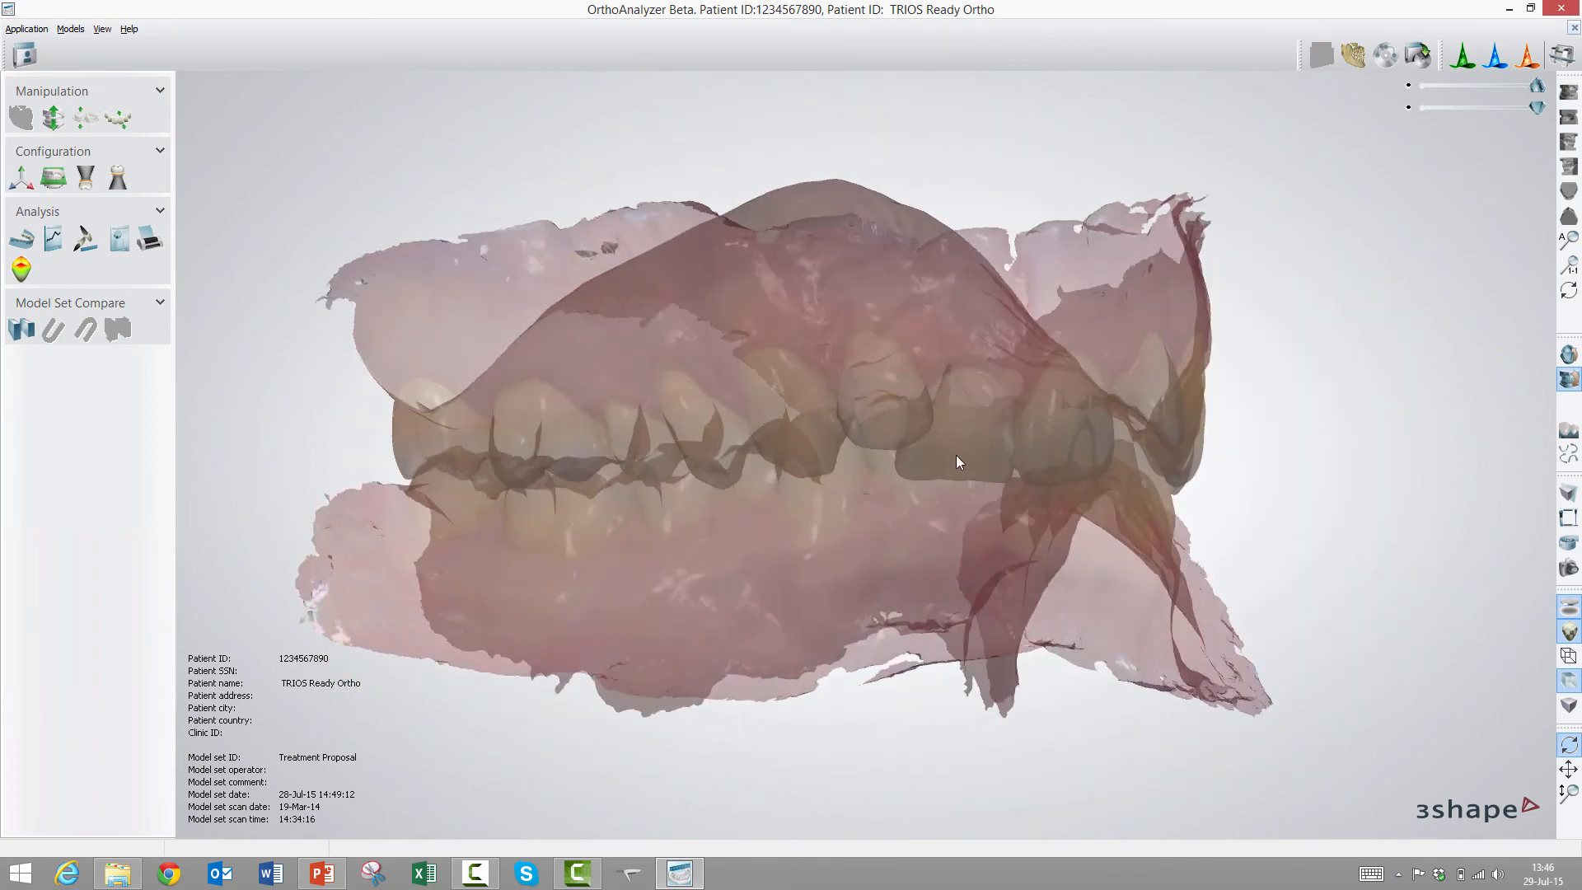
drag(955, 455, 836, 464)
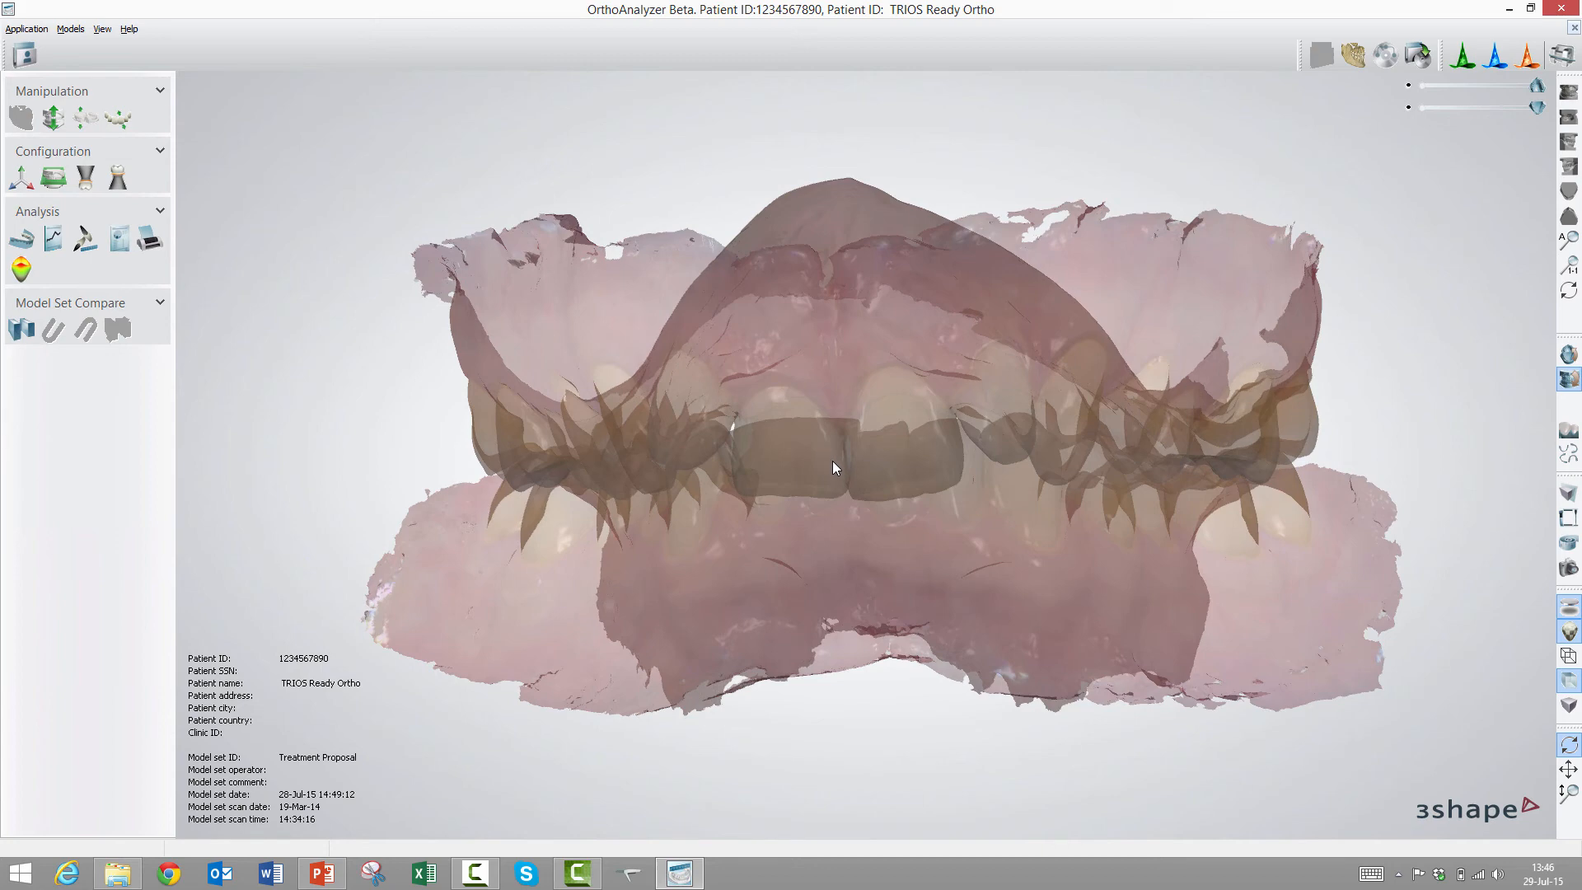
mouse_move(784, 458)
mouse_down()
mouse_move(833, 446)
mouse_move(766, 458)
mouse_up()
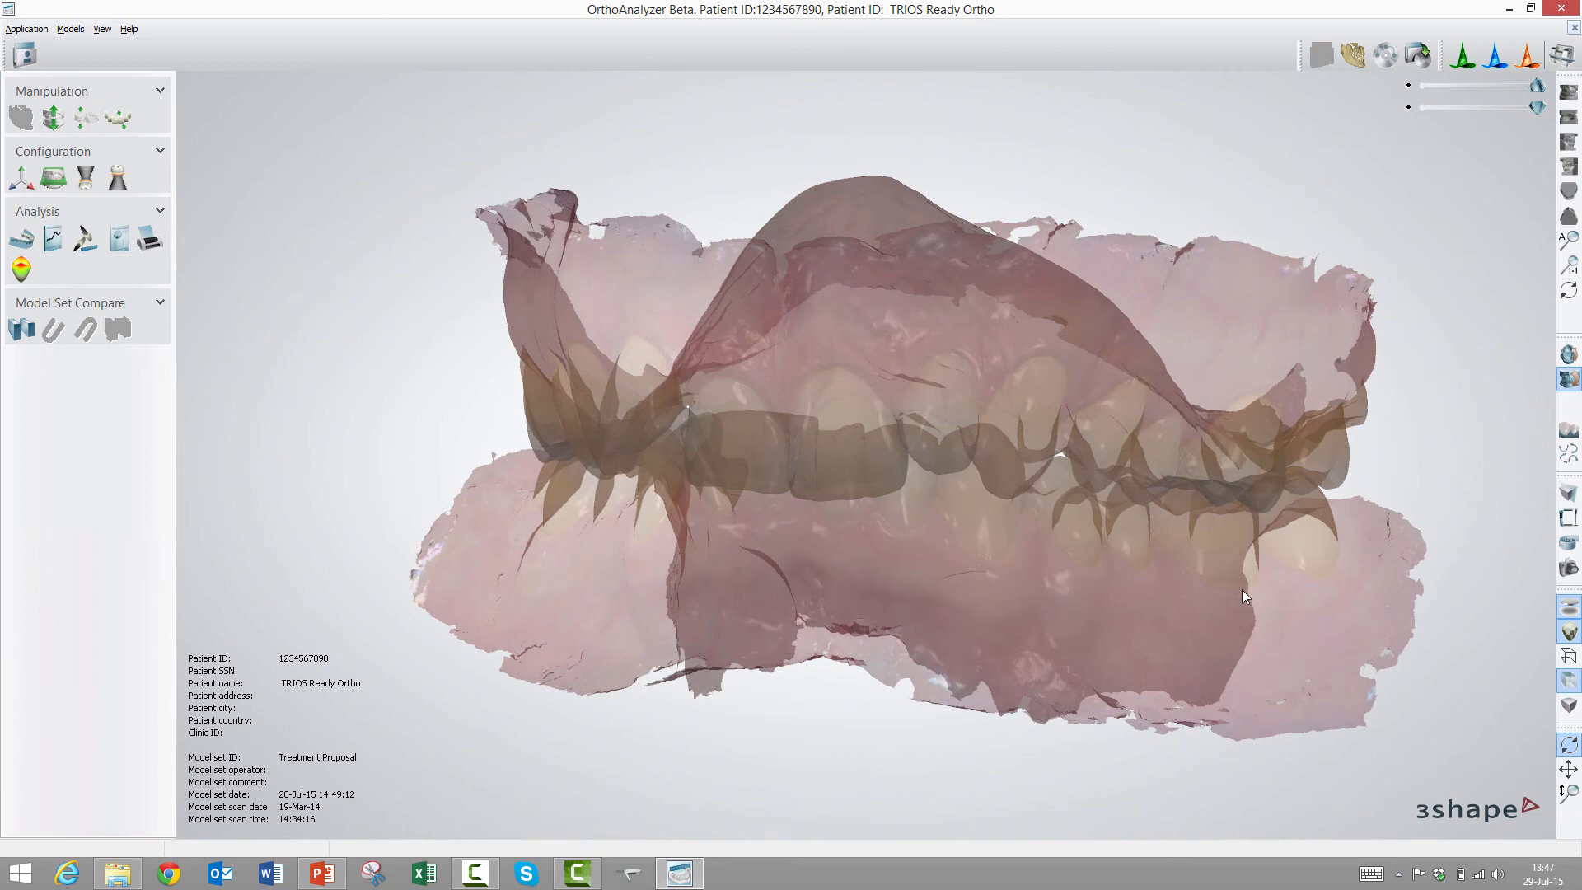
click(1569, 682)
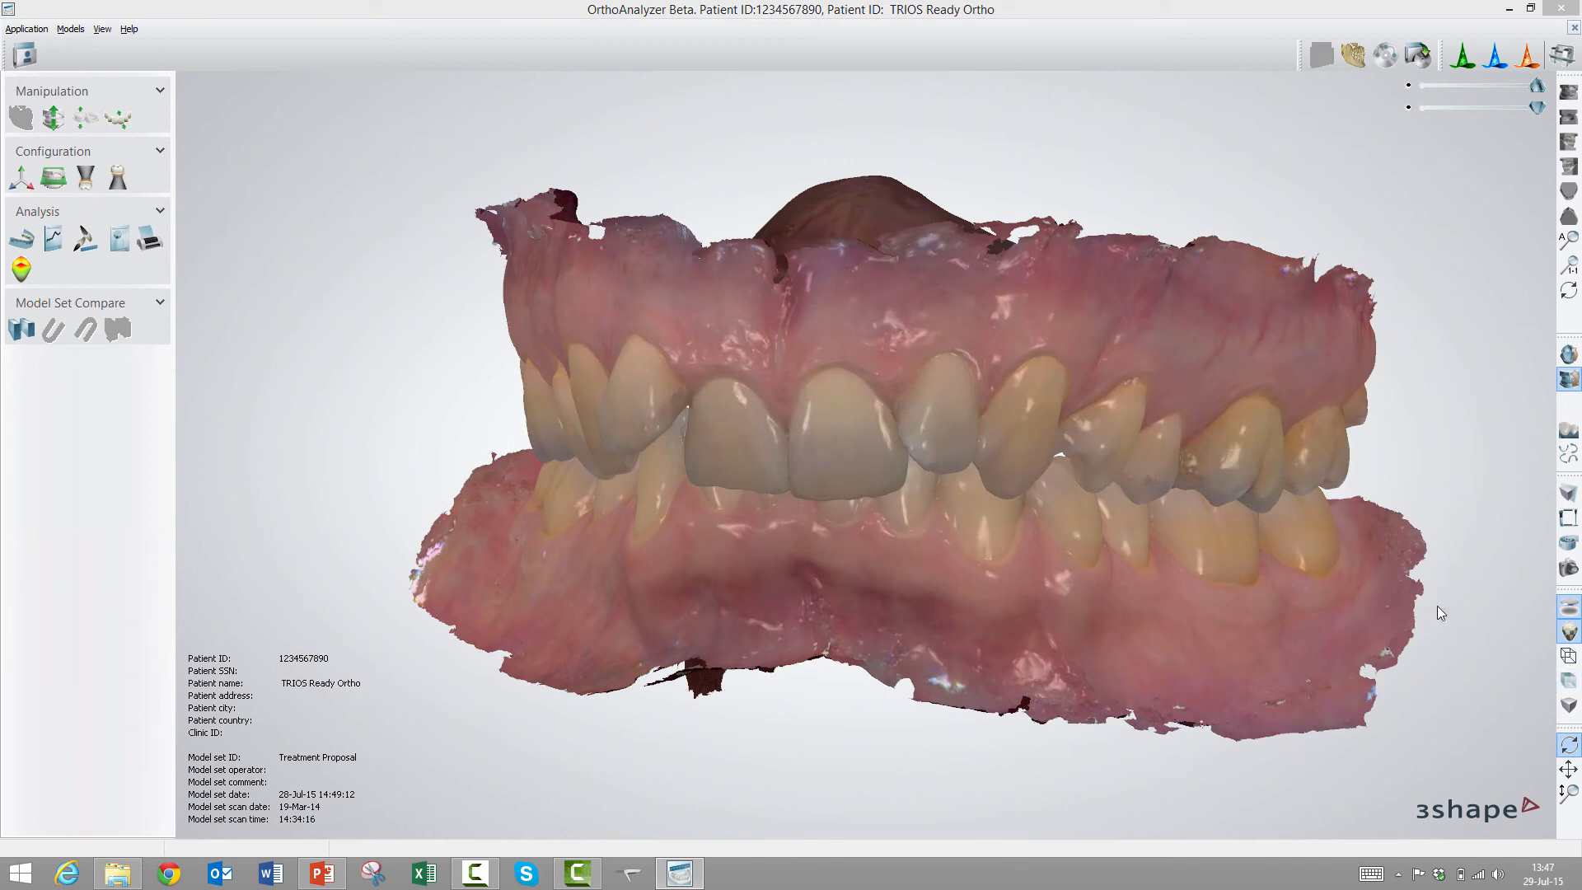
Turn on the perspective view, accept its warning, inspect the bite from both sides, and switch perspective off again
click(1568, 708)
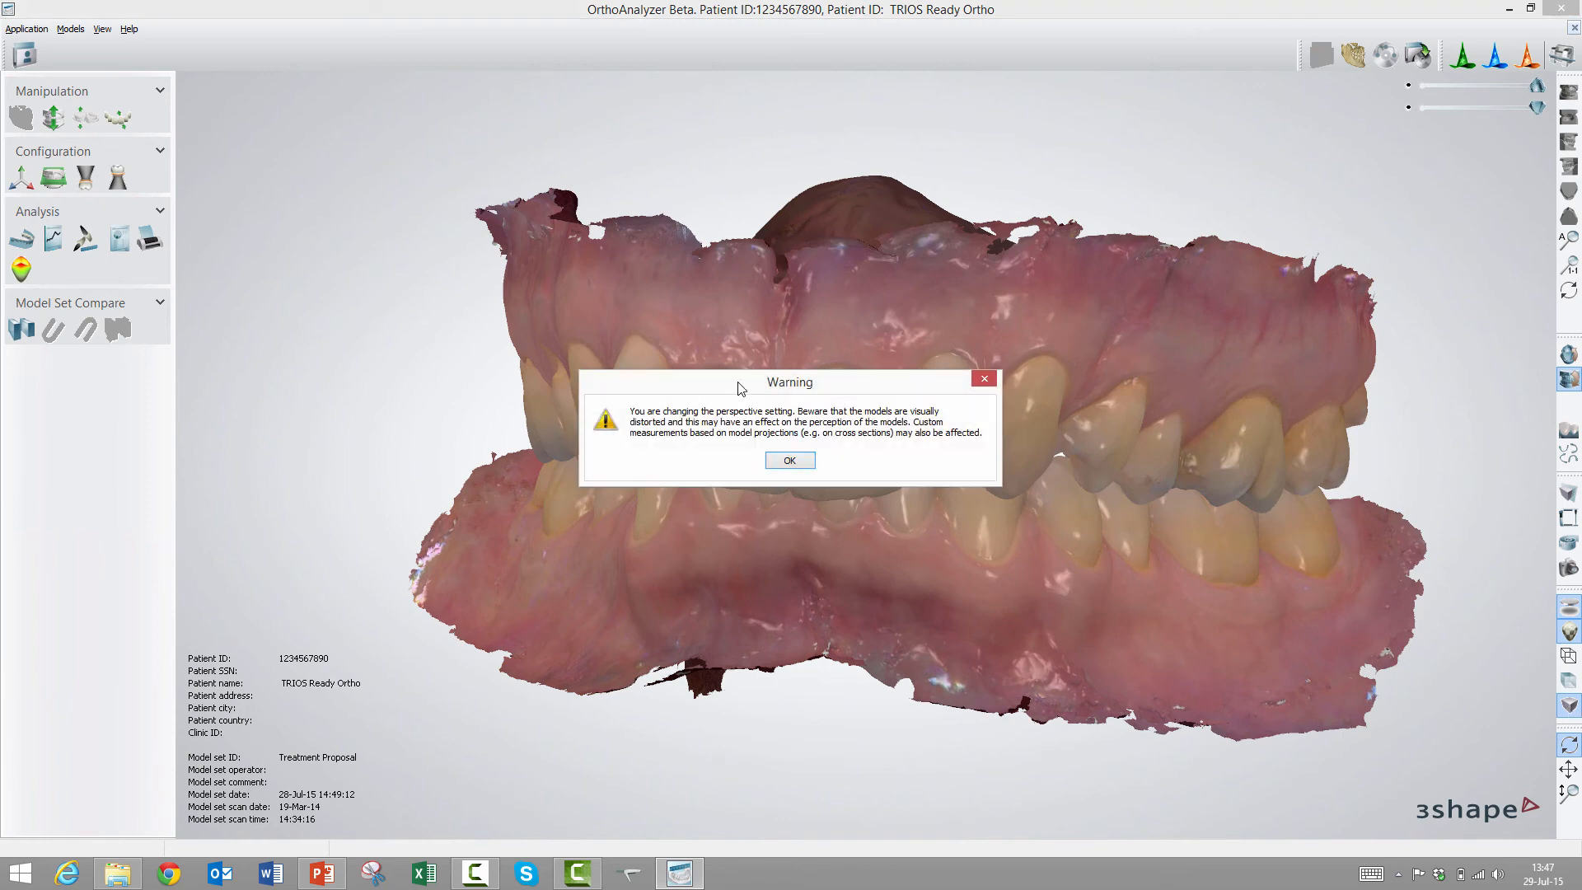
drag(739, 389, 857, 491)
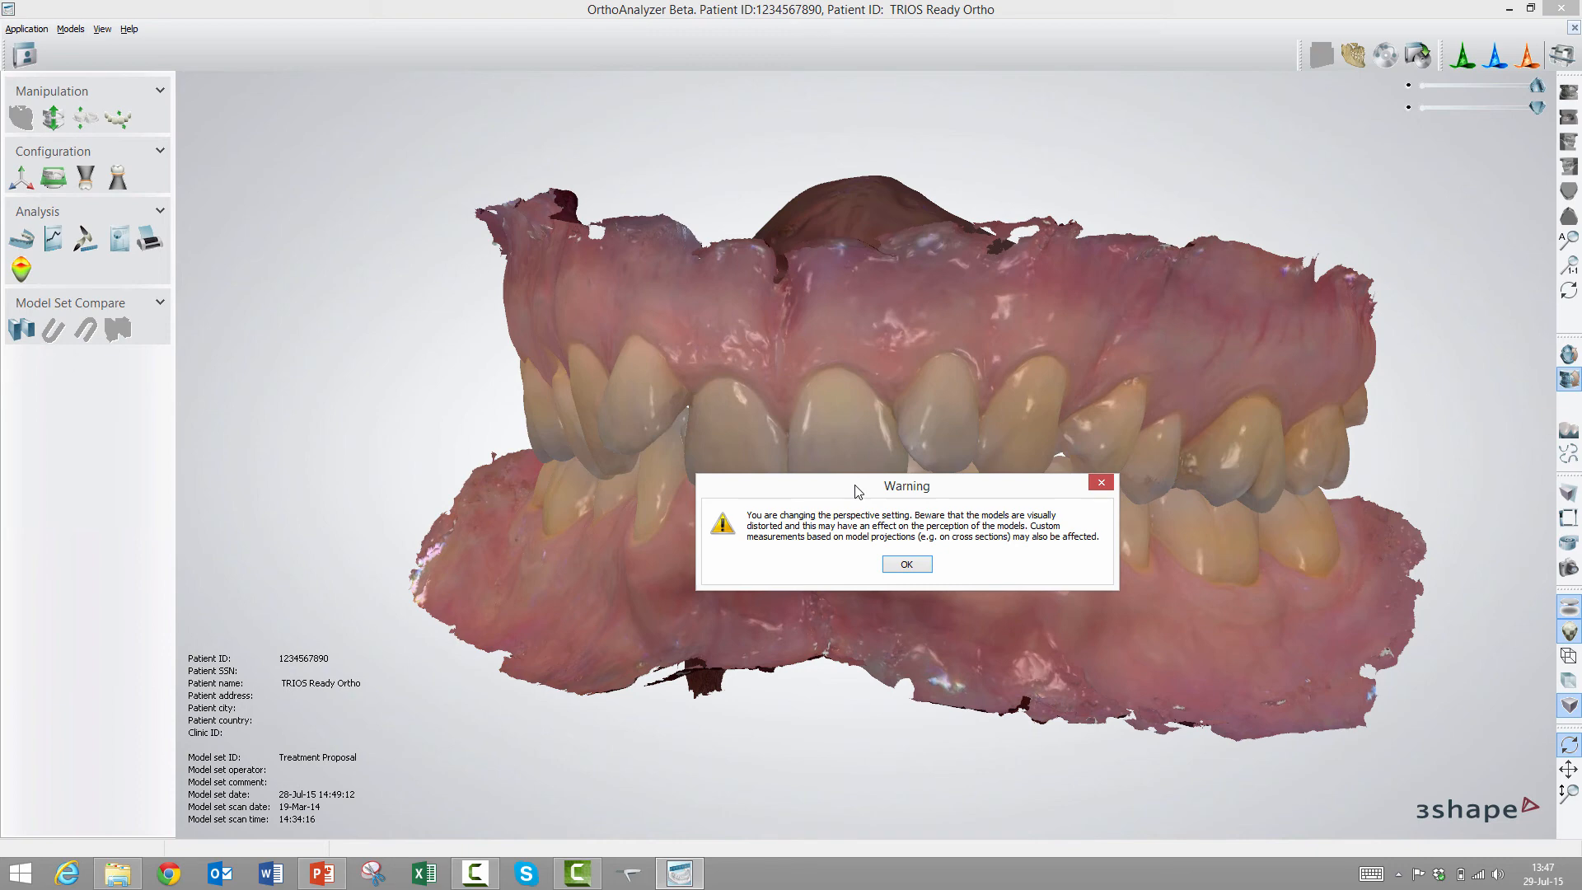
click(899, 567)
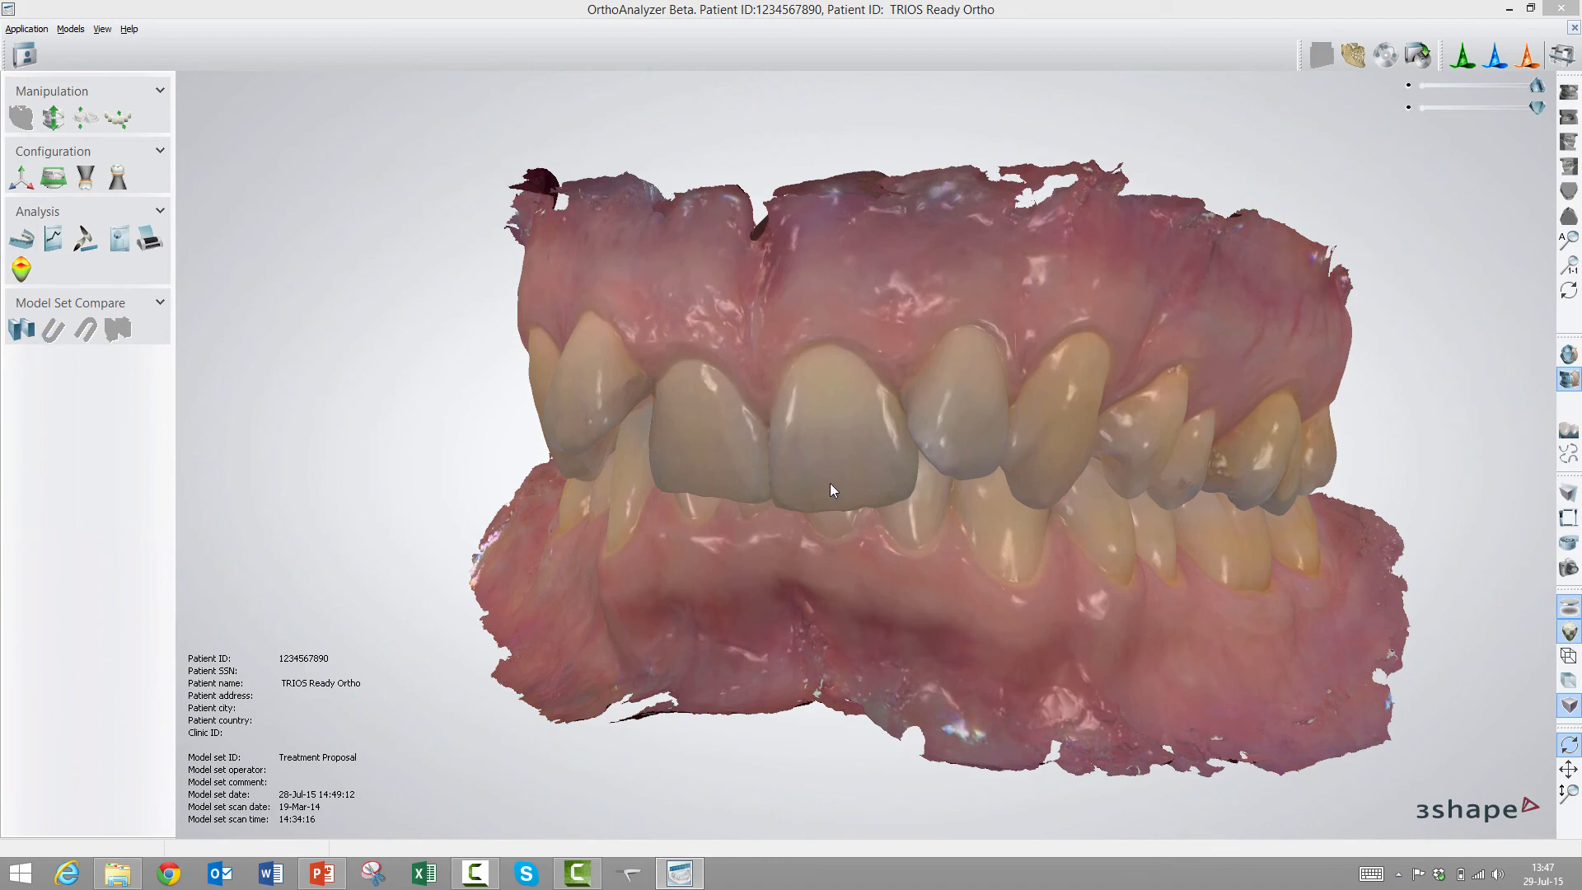
drag(826, 486, 888, 467)
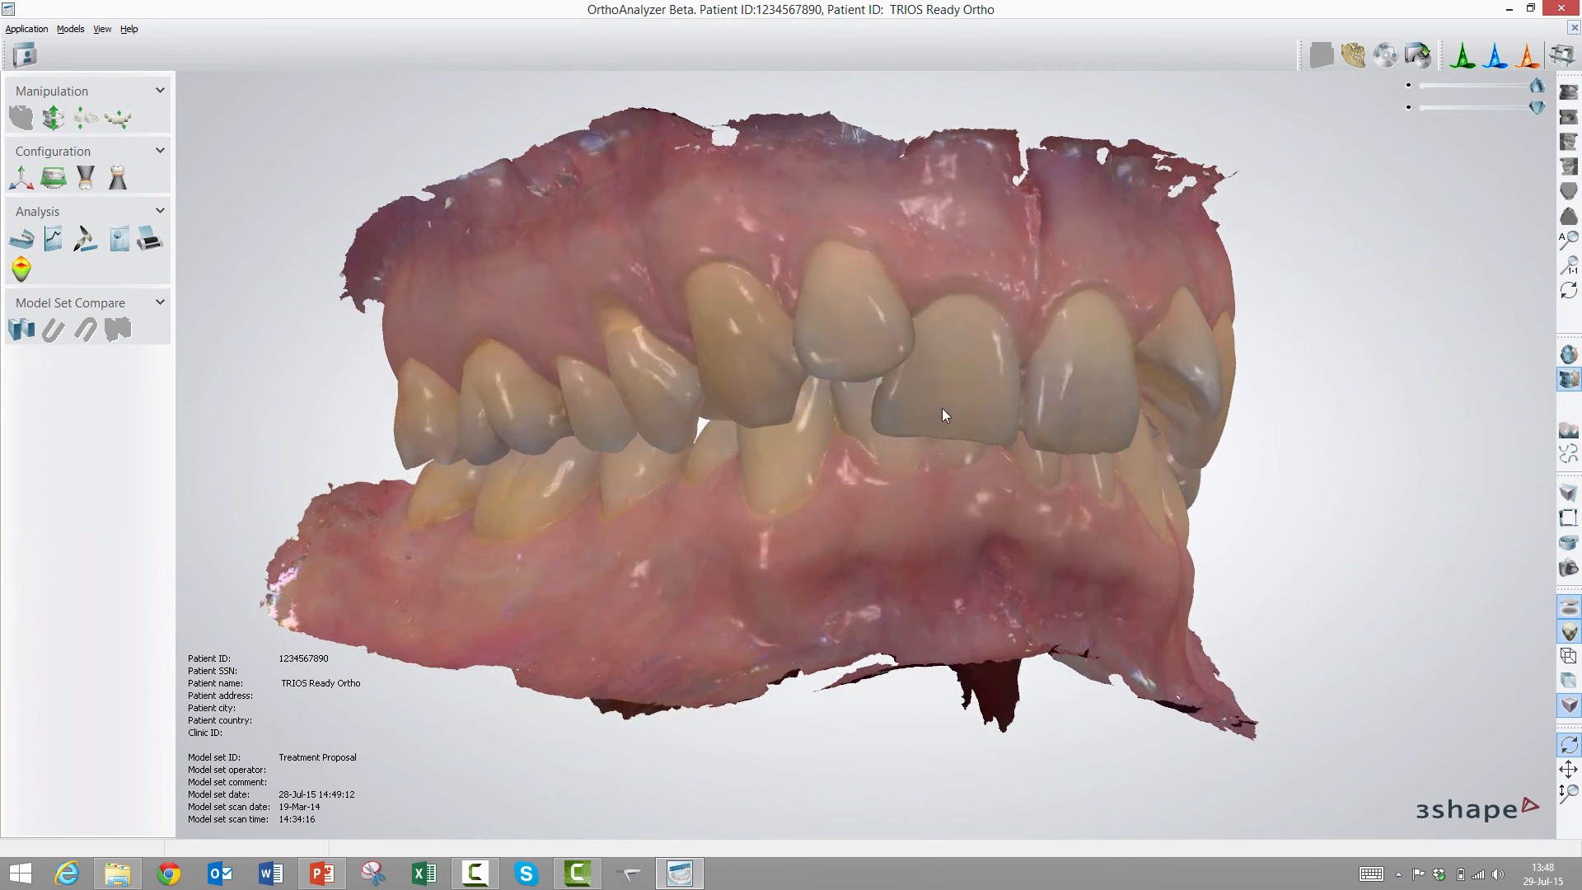
drag(975, 414, 898, 429)
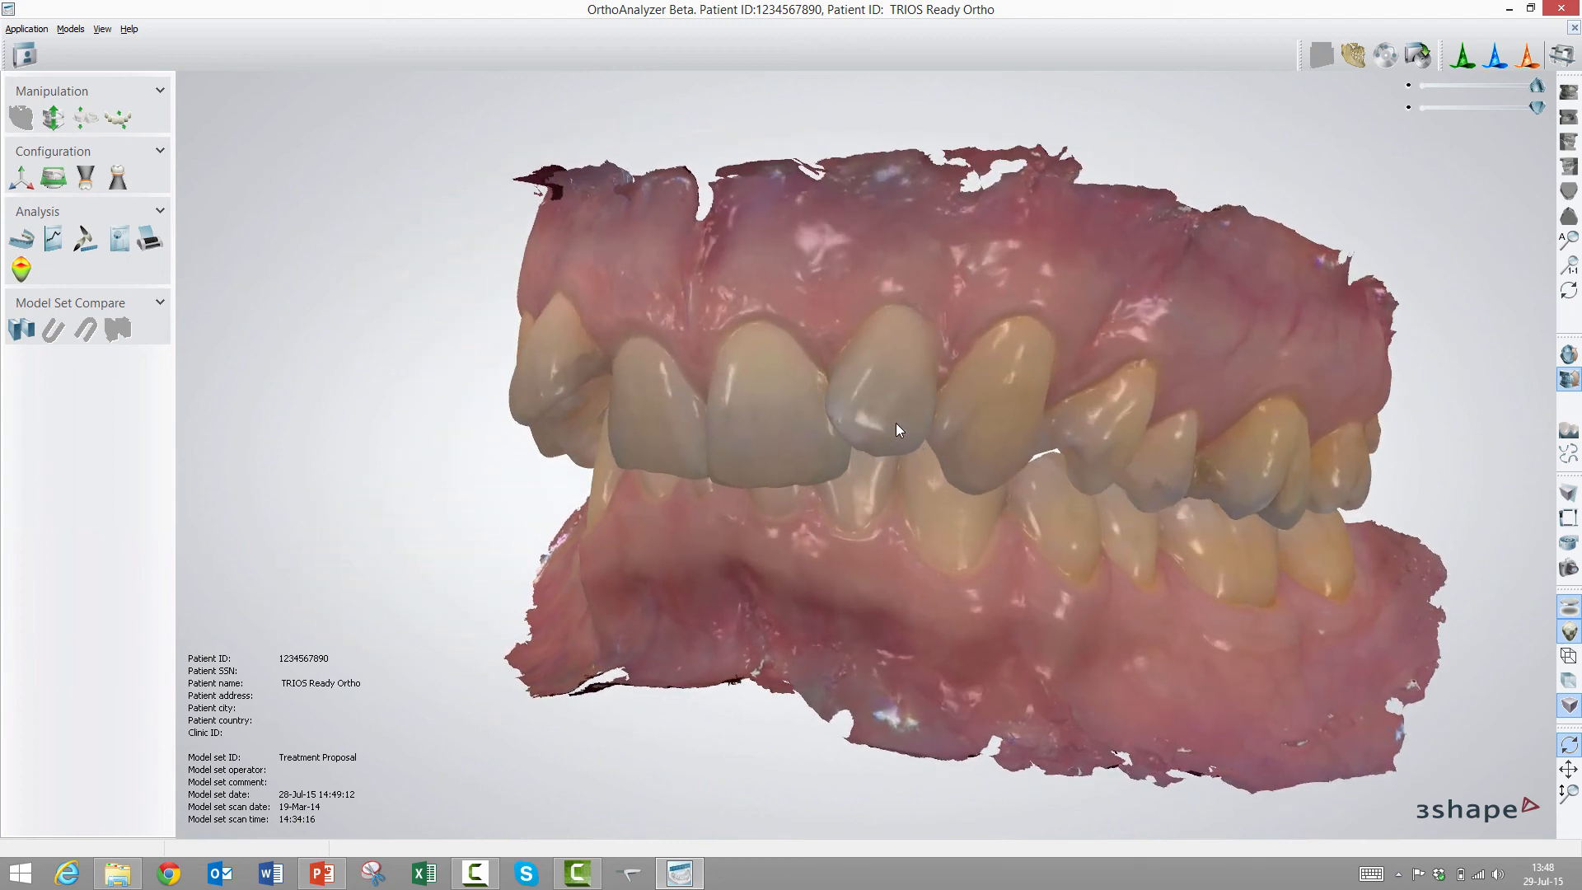
click(1569, 709)
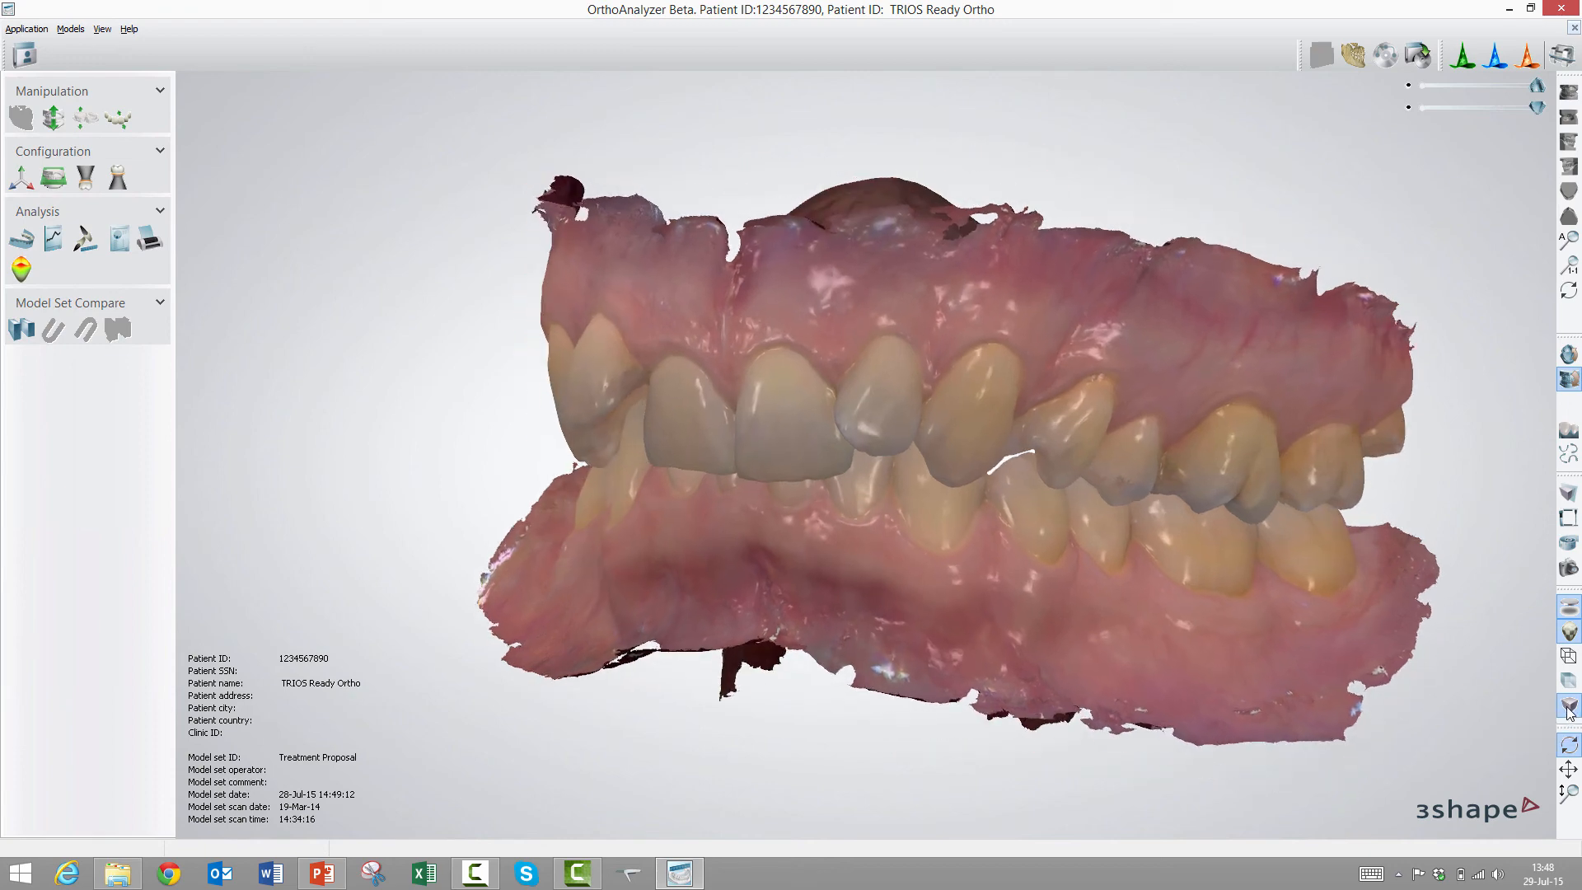
Turn the bite towards the front and dock the File management toolbar directly beside the Patient management toolbar
drag(817, 513, 867, 517)
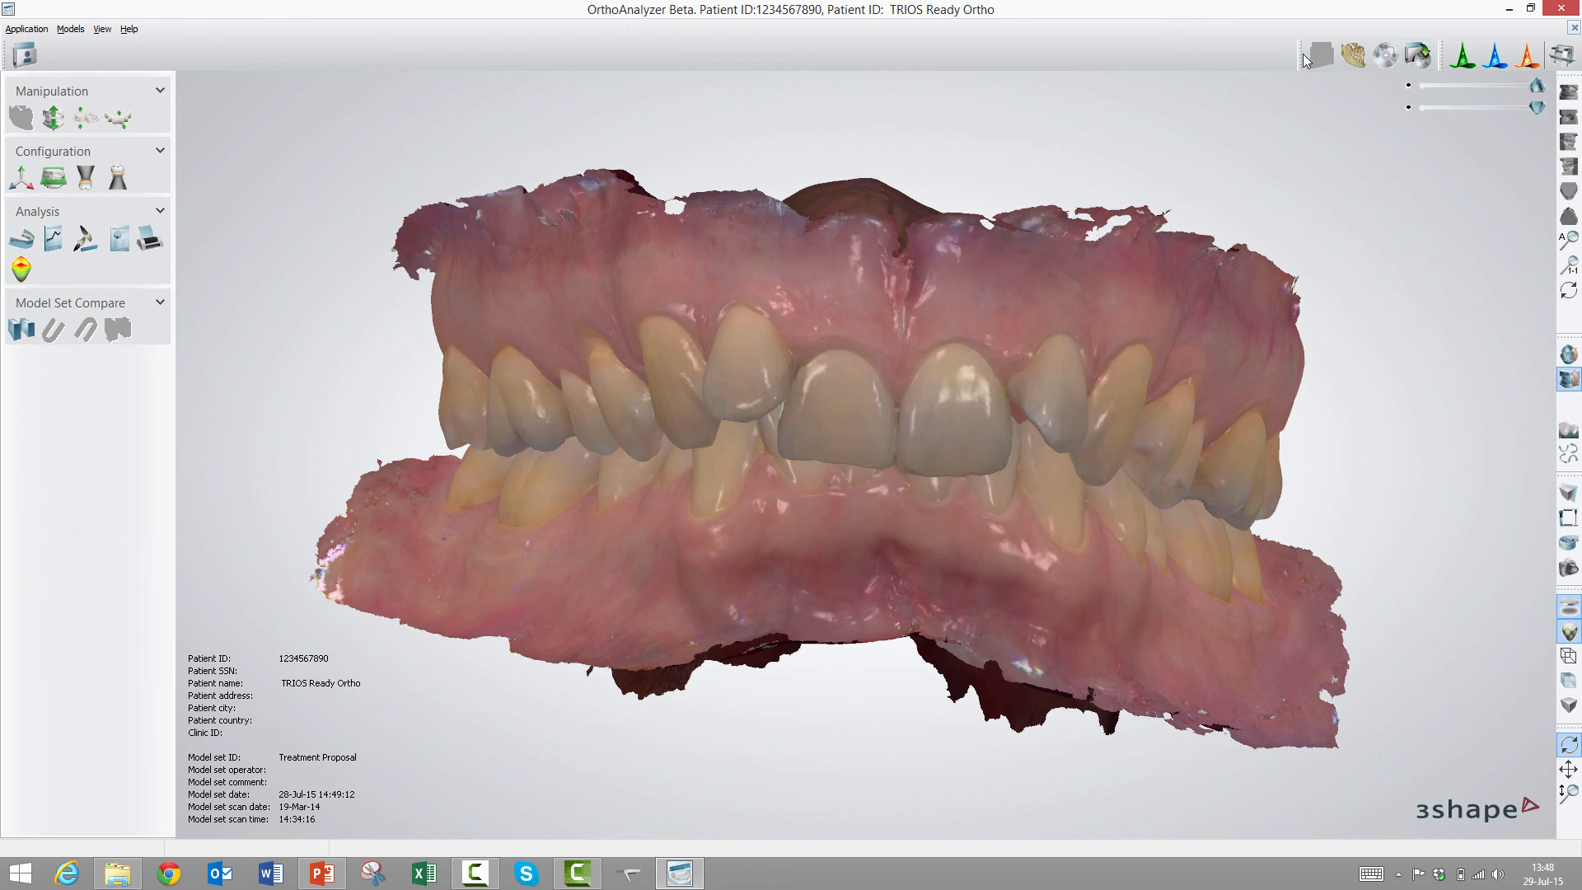
drag(1301, 54, 1251, 59)
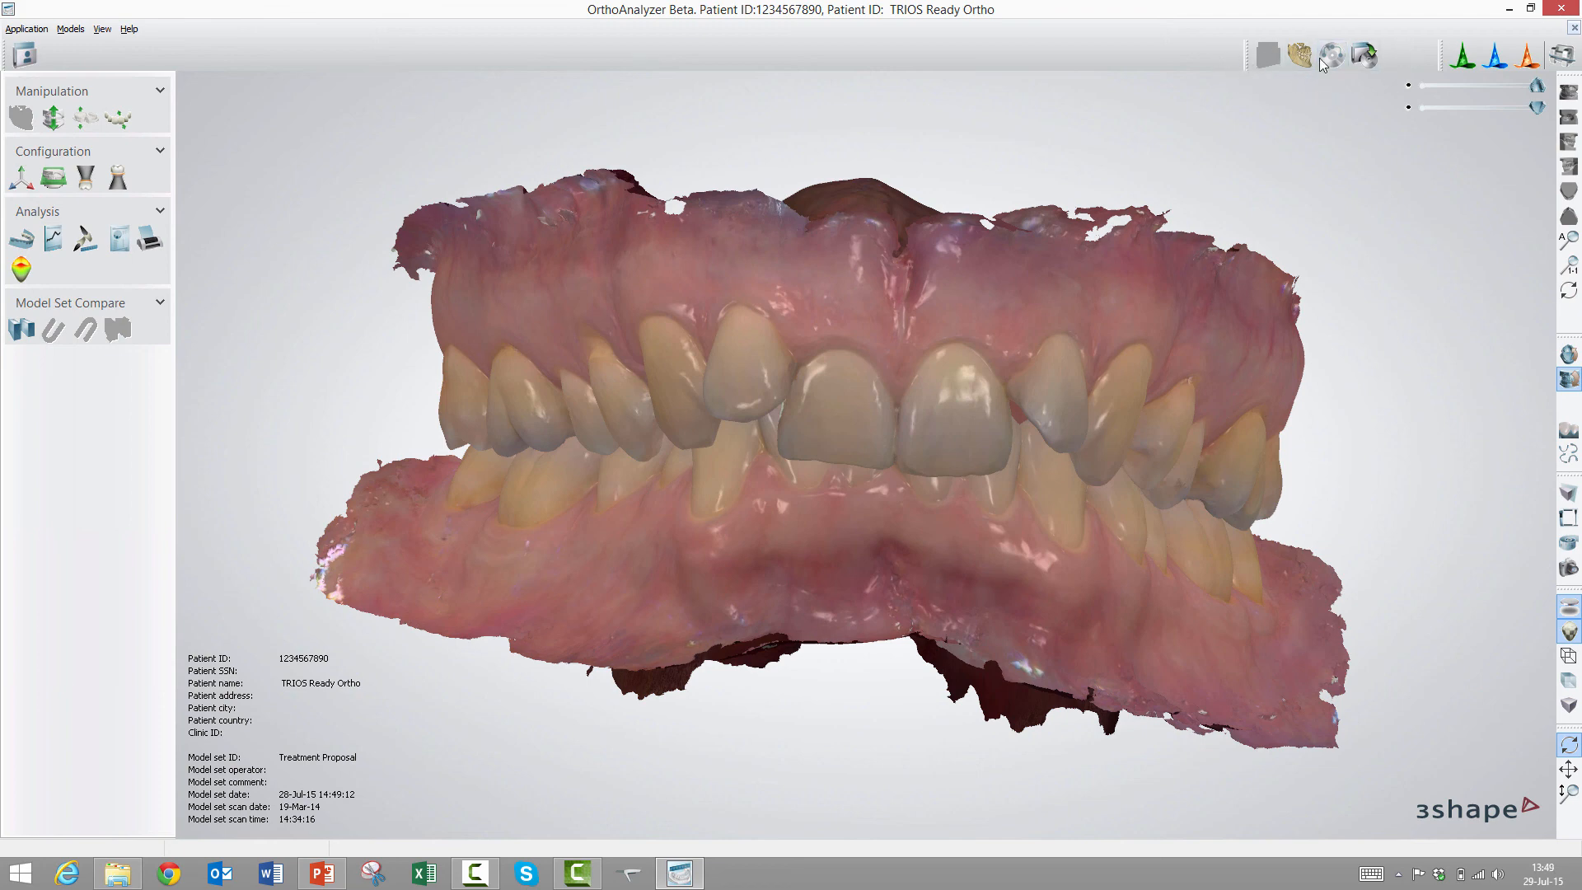
drag(1248, 55, 45, 58)
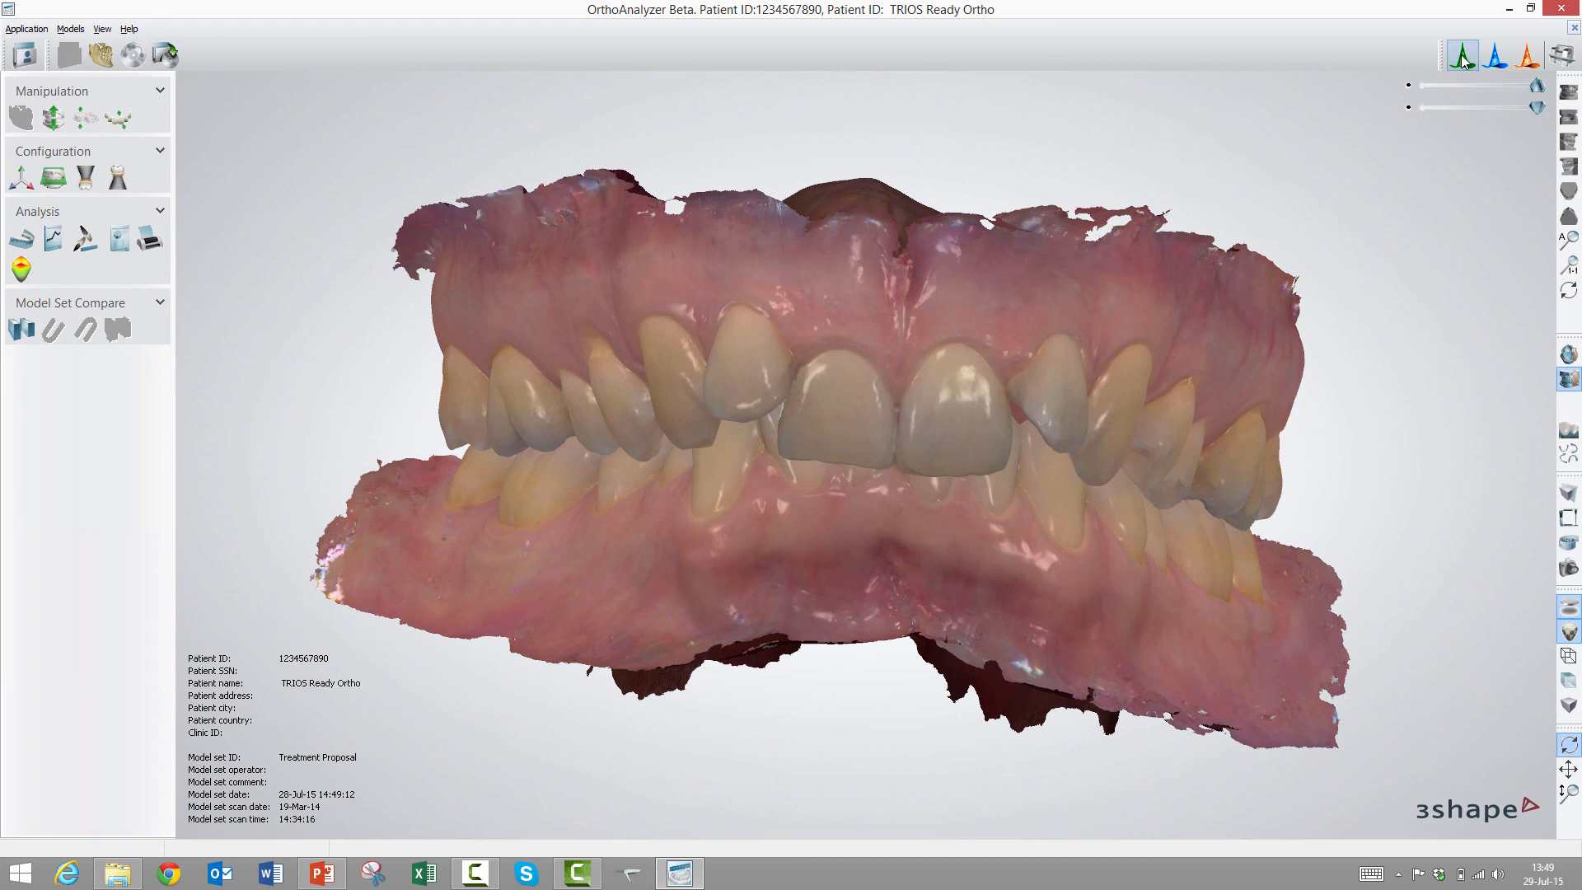
Review the toolbar configuration and hide the IDB Workflow button from the Workflows toolbar
right_click(1570, 170)
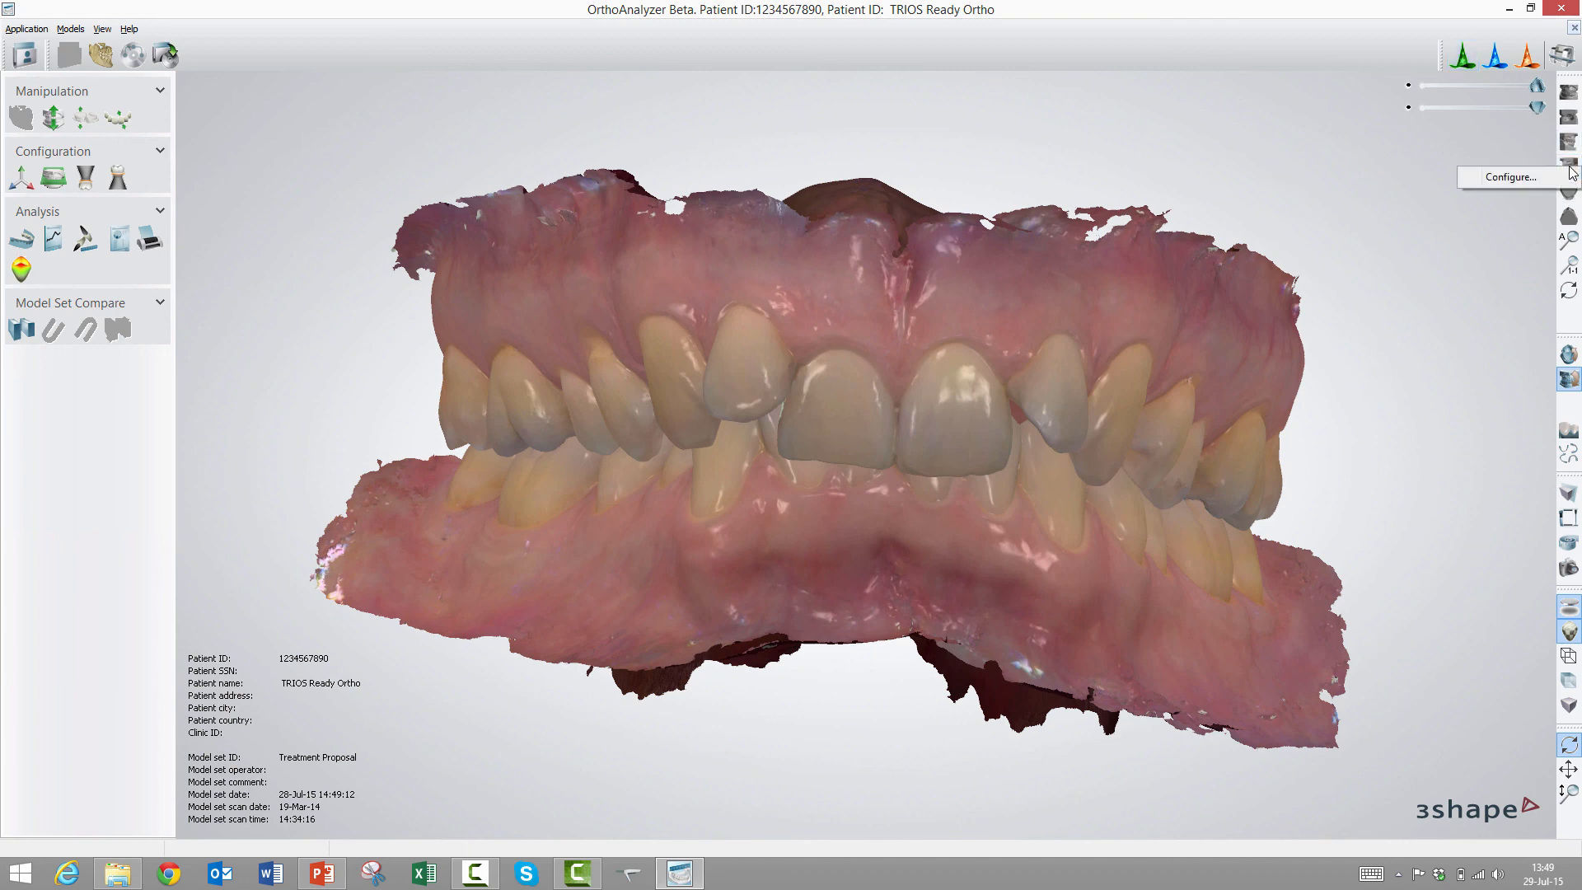
right_click(1466, 54)
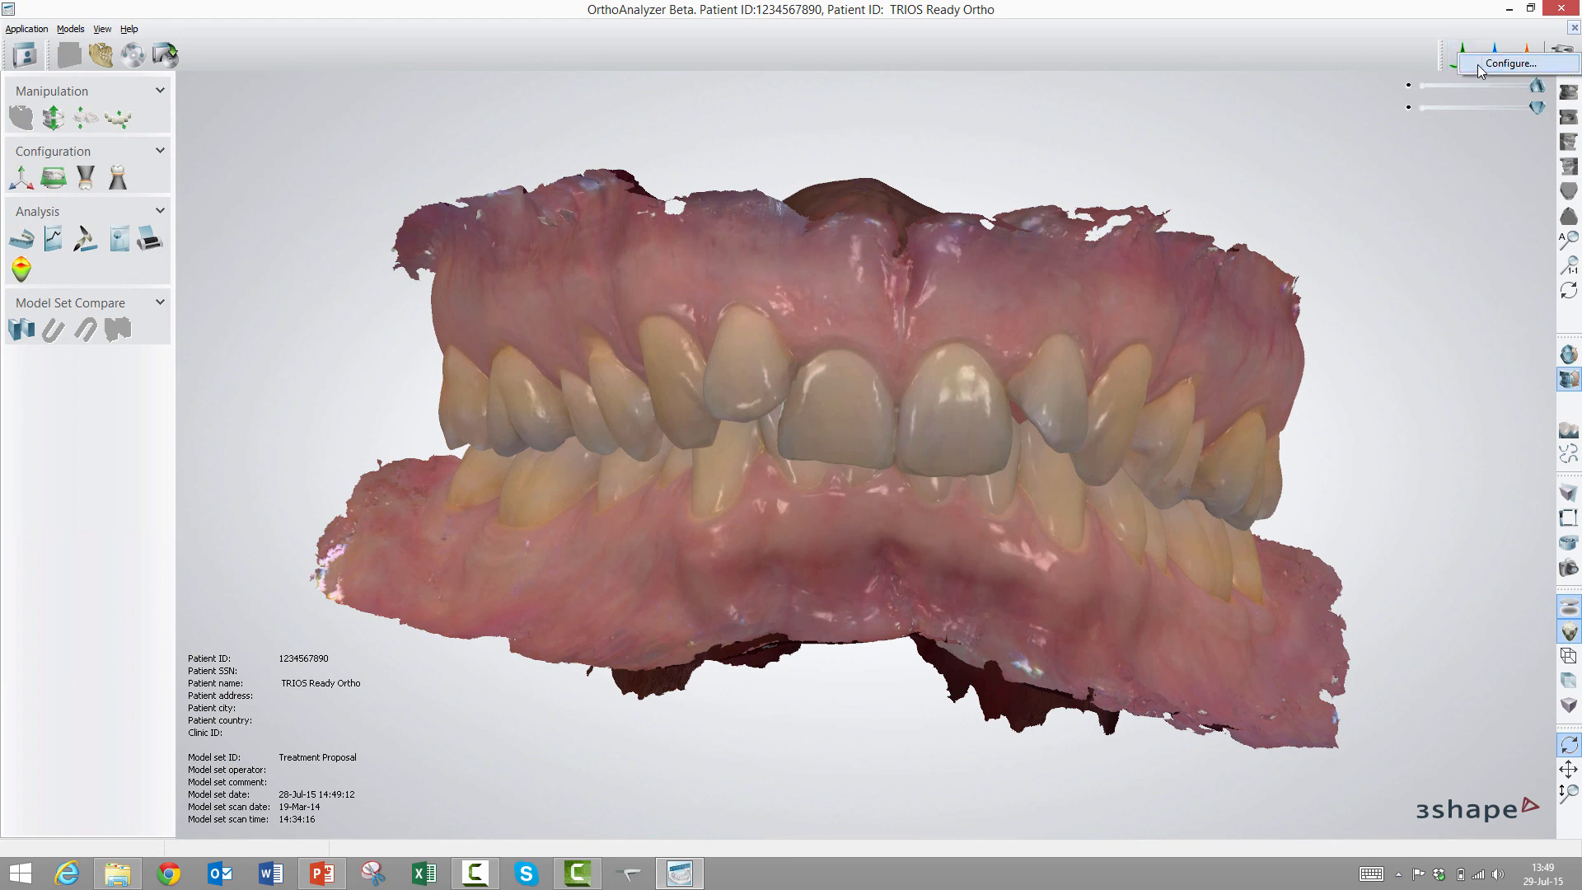
click(1477, 65)
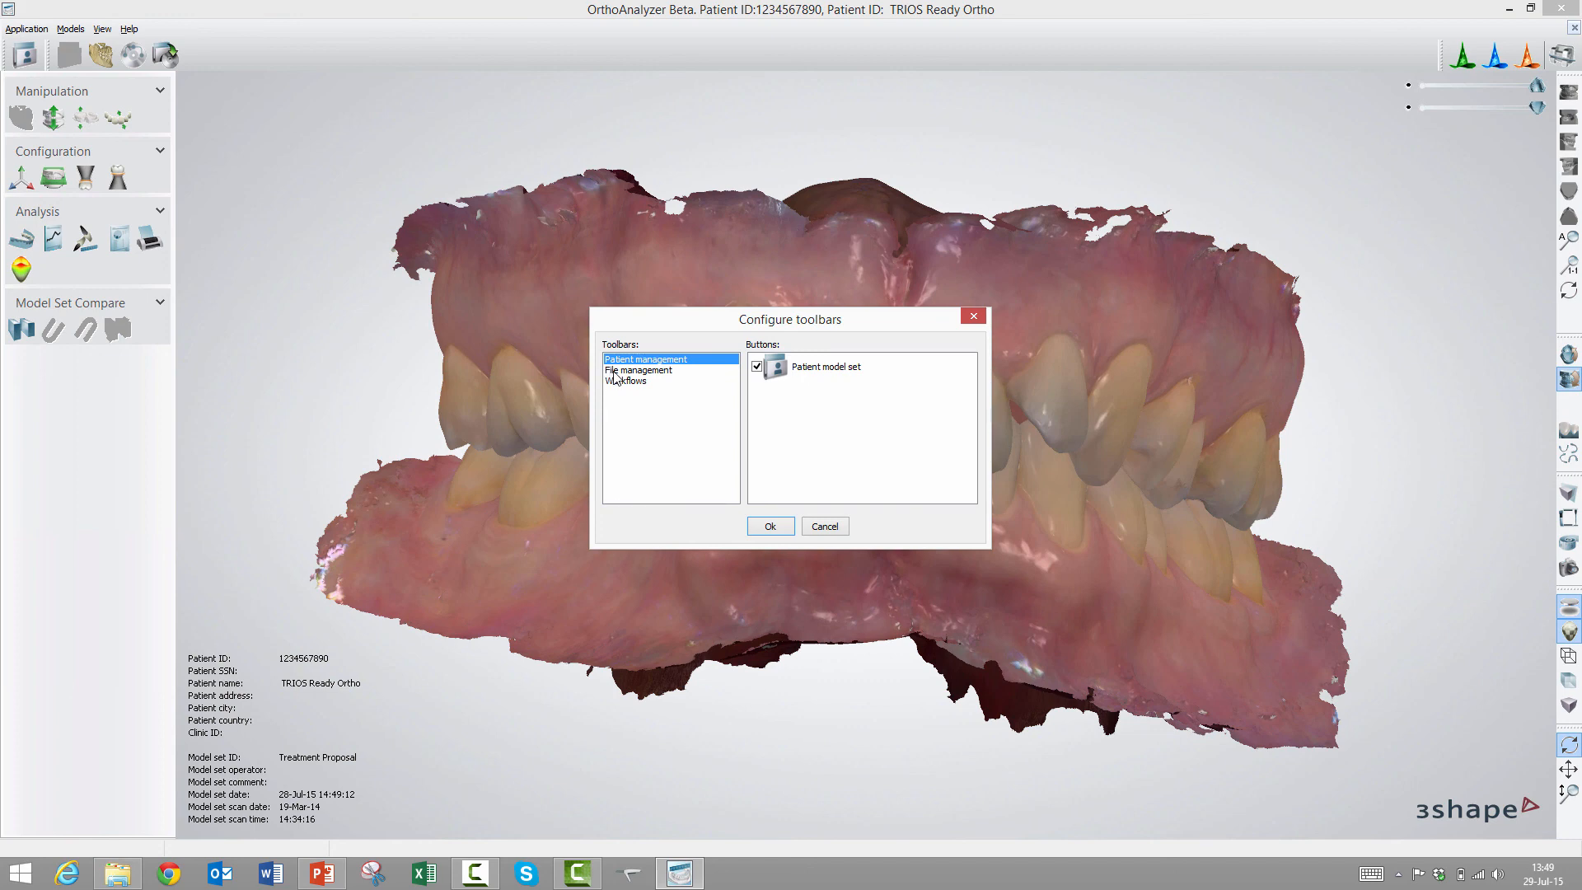
click(613, 371)
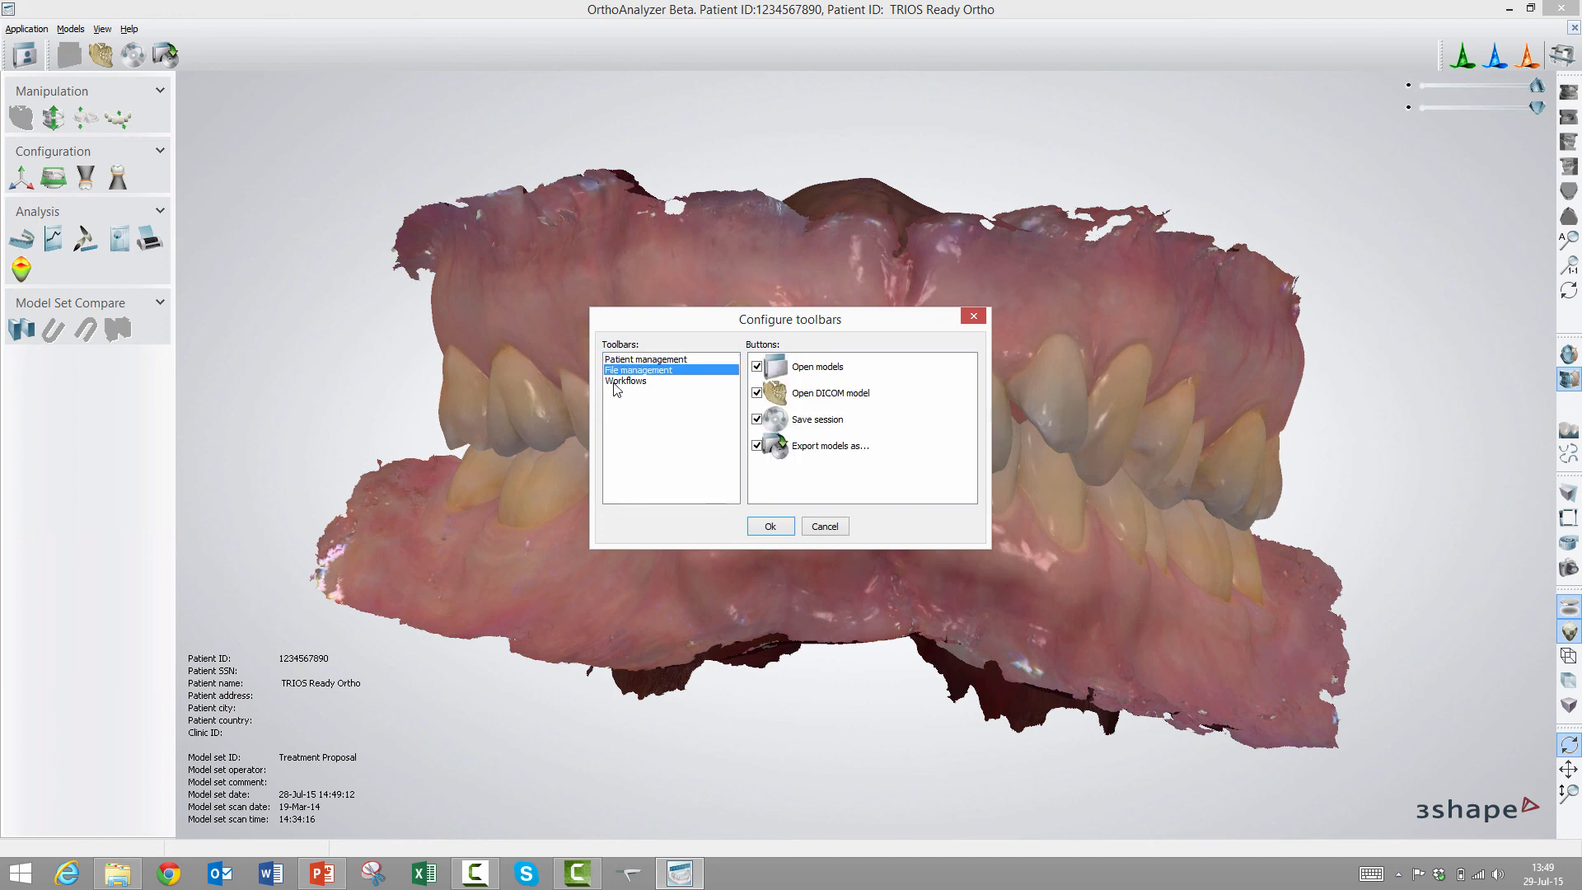
click(624, 380)
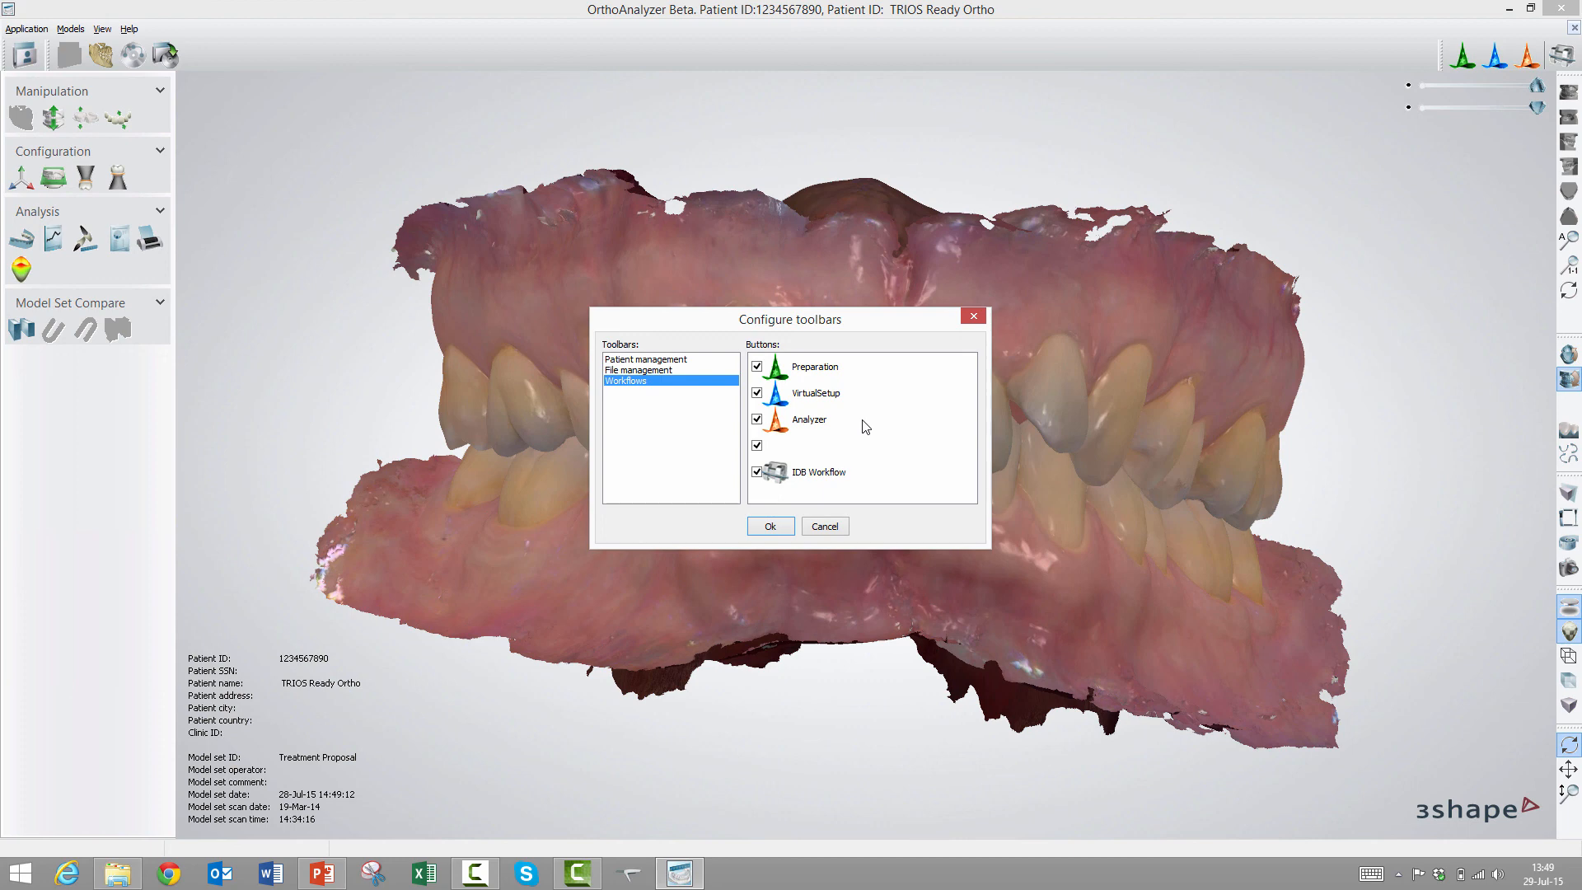
click(757, 473)
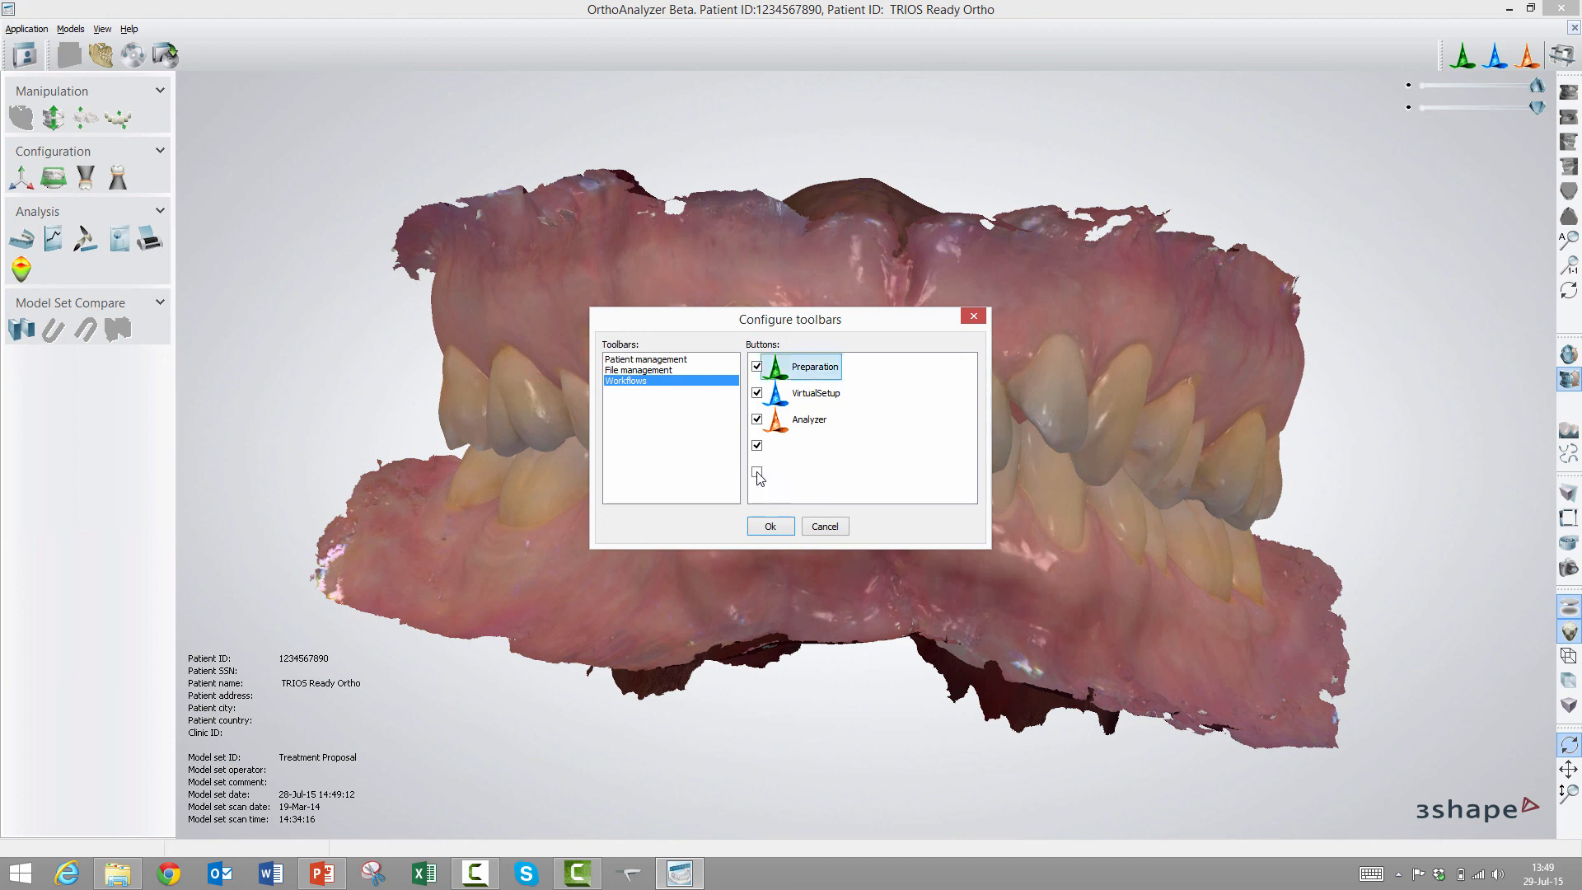
click(768, 529)
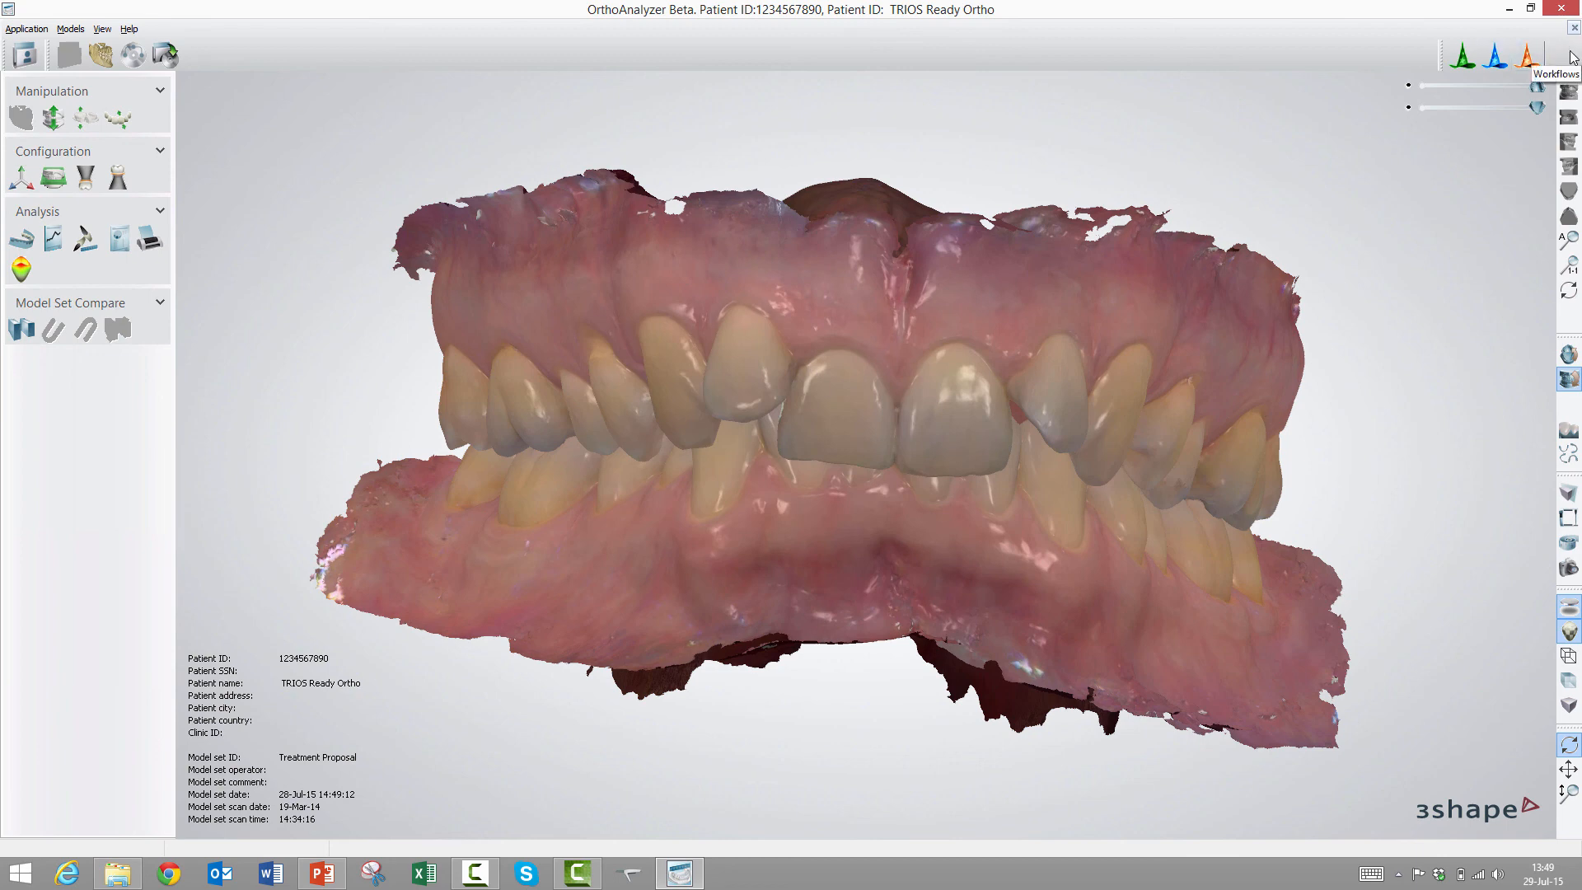
Restore the IDB Workflow button on the Workflows toolbar through the toolbar configuration
right_click(1487, 52)
click(1489, 63)
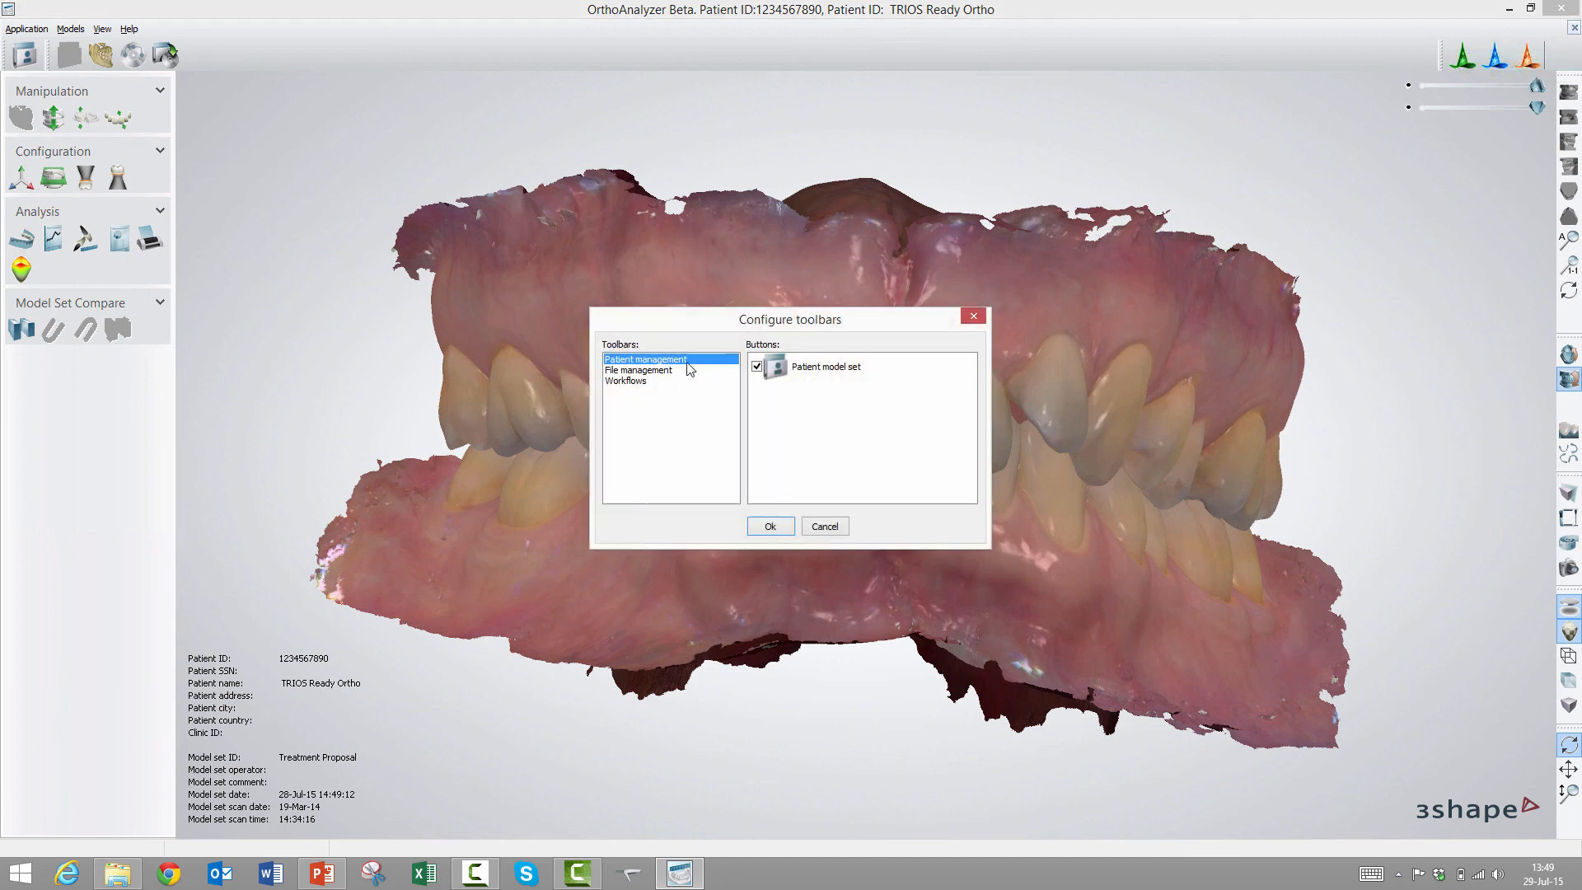
click(642, 381)
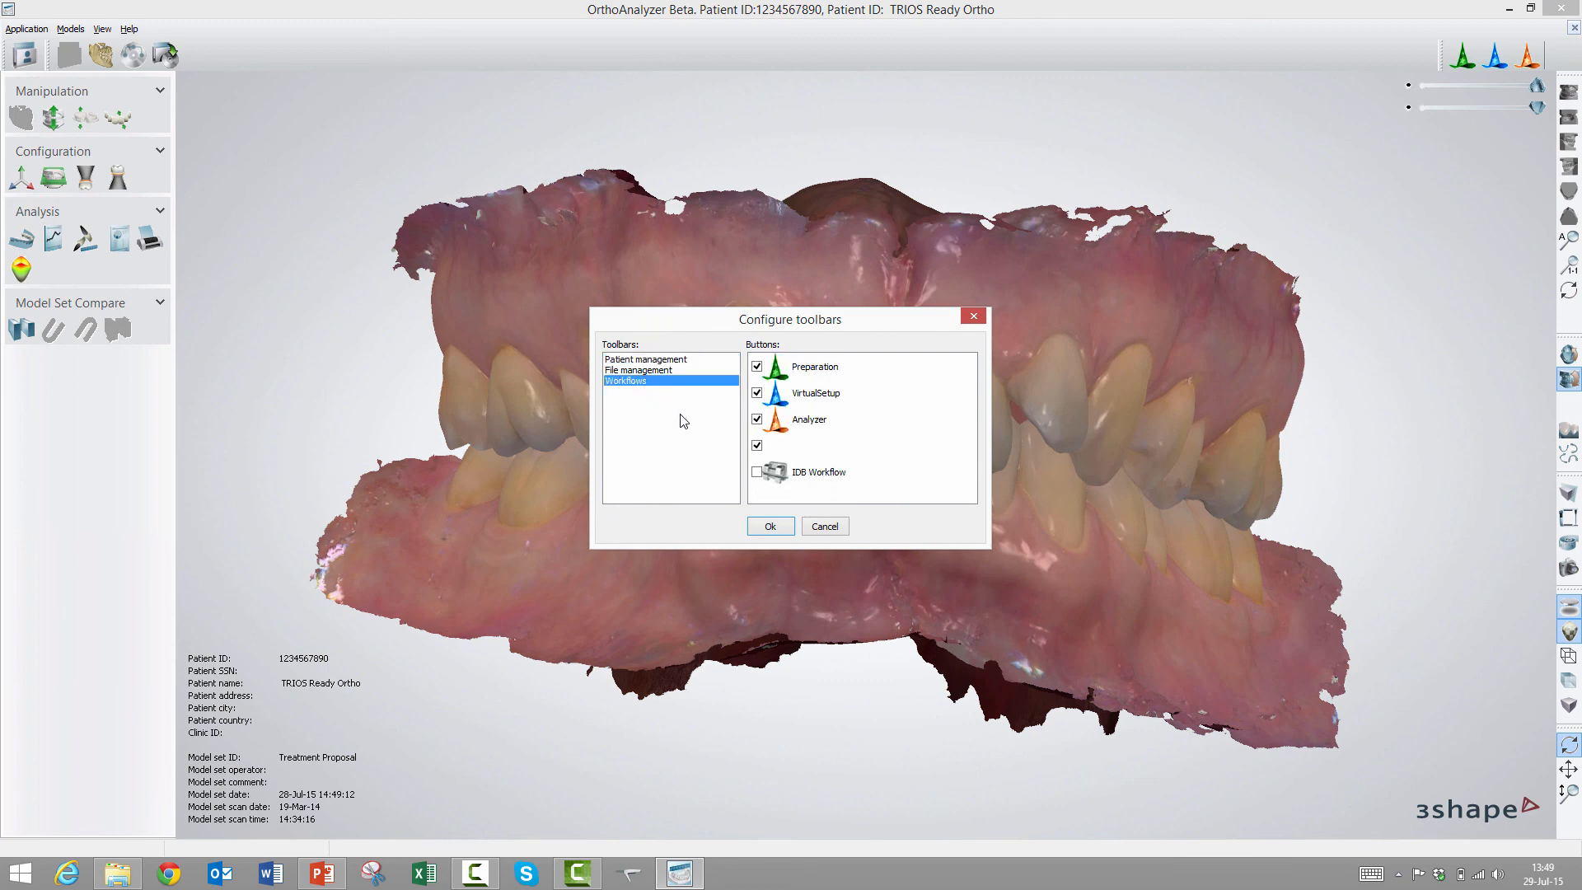
click(756, 472)
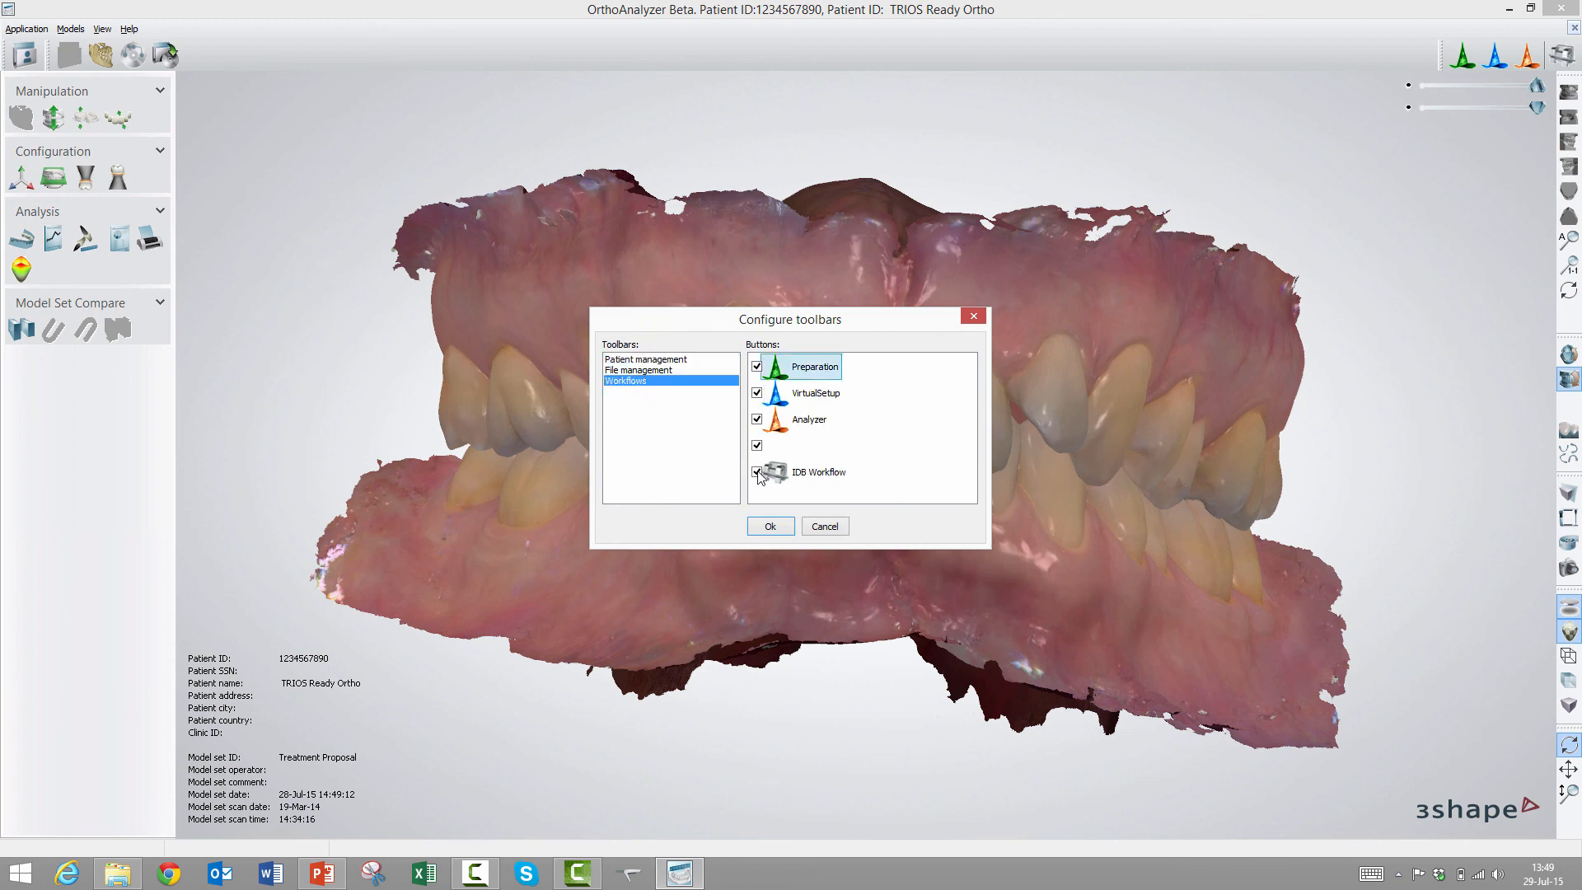
click(778, 525)
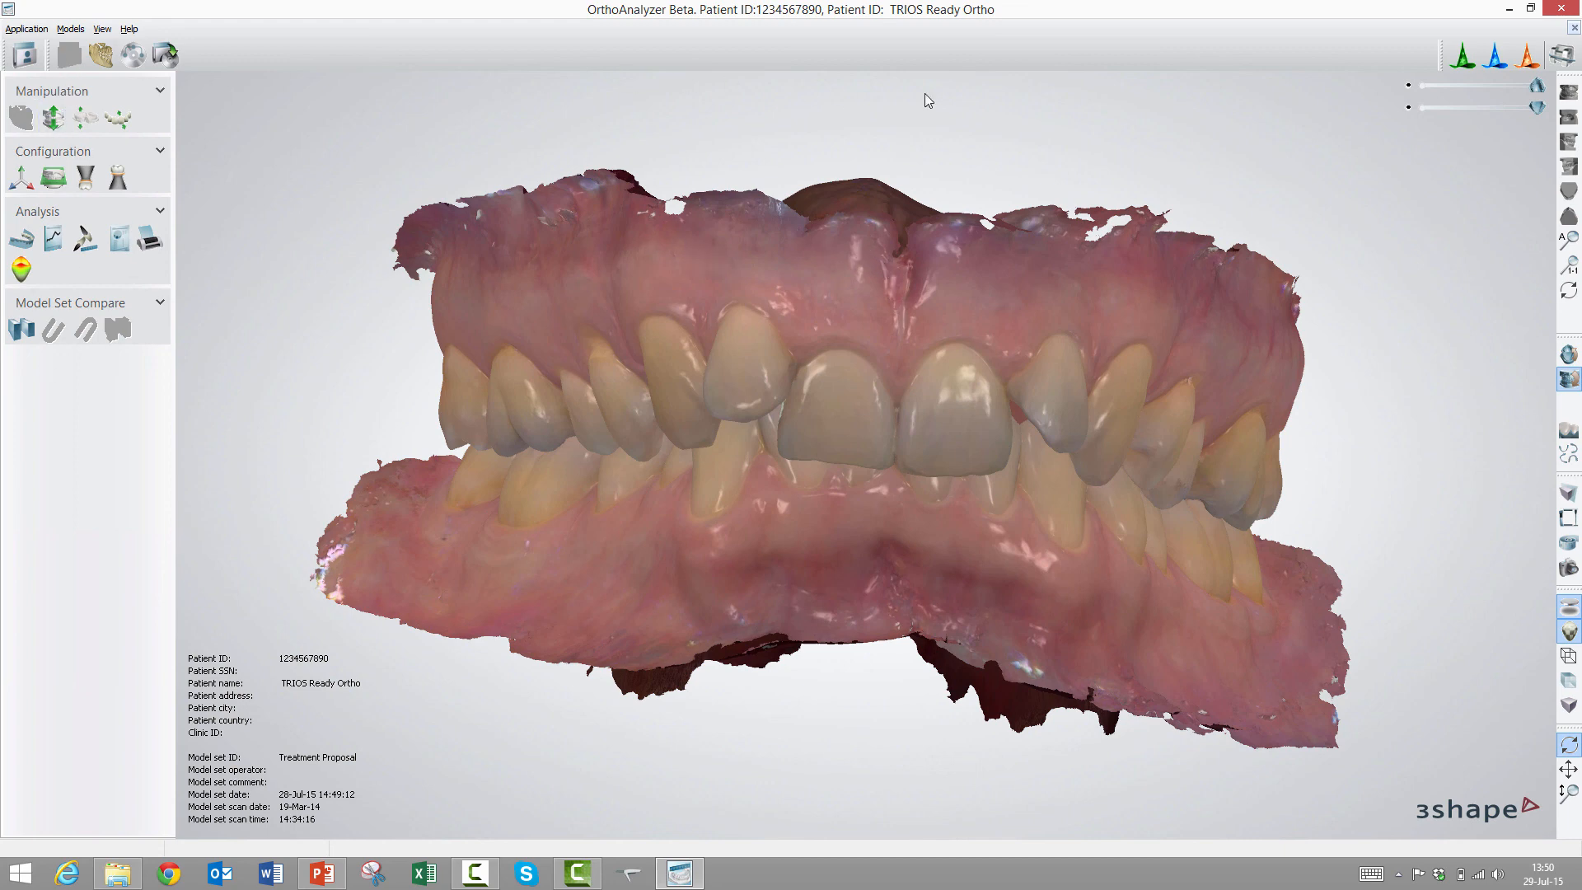
Rotate and tilt the closed bite to inspect it from a different angle
mouse_move(943, 448)
right_down()
mouse_move(891, 410)
mouse_move(898, 444)
mouse_move(931, 446)
right_up()
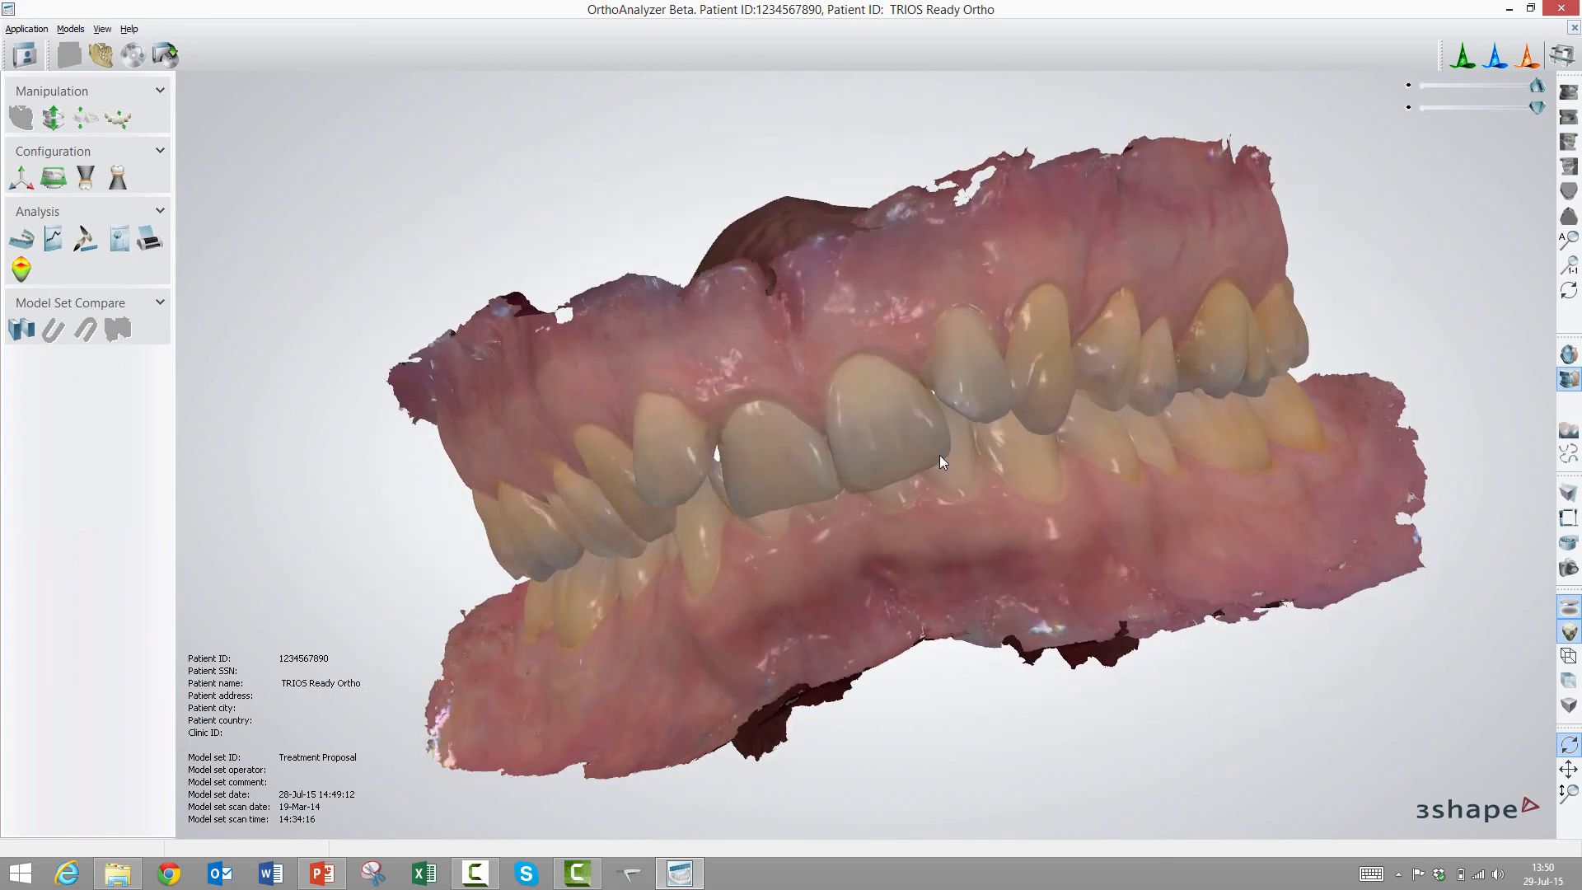